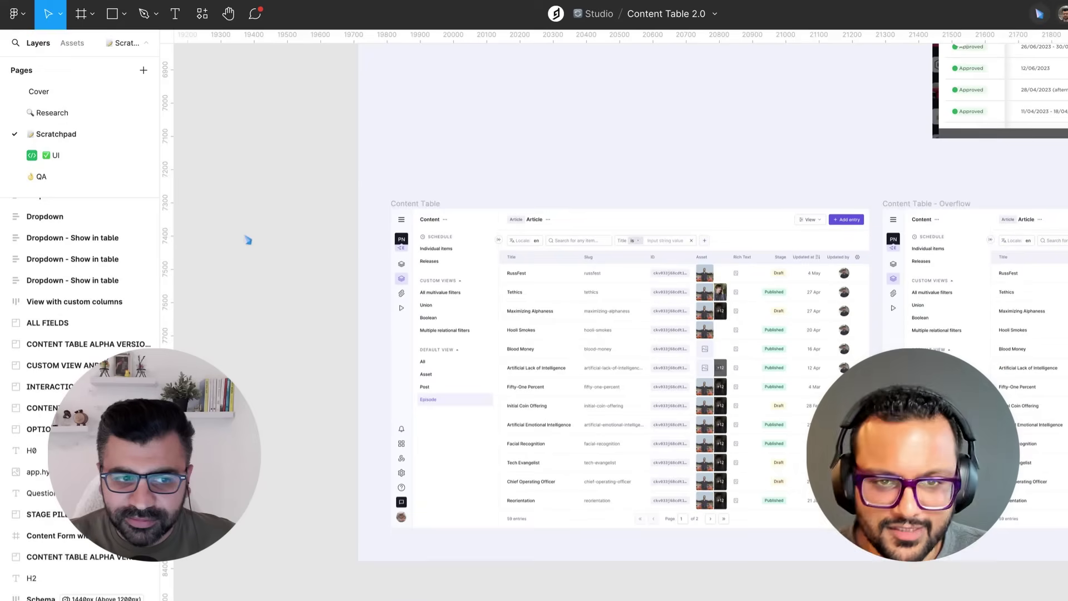
scroll(248, 240, "down", 3)
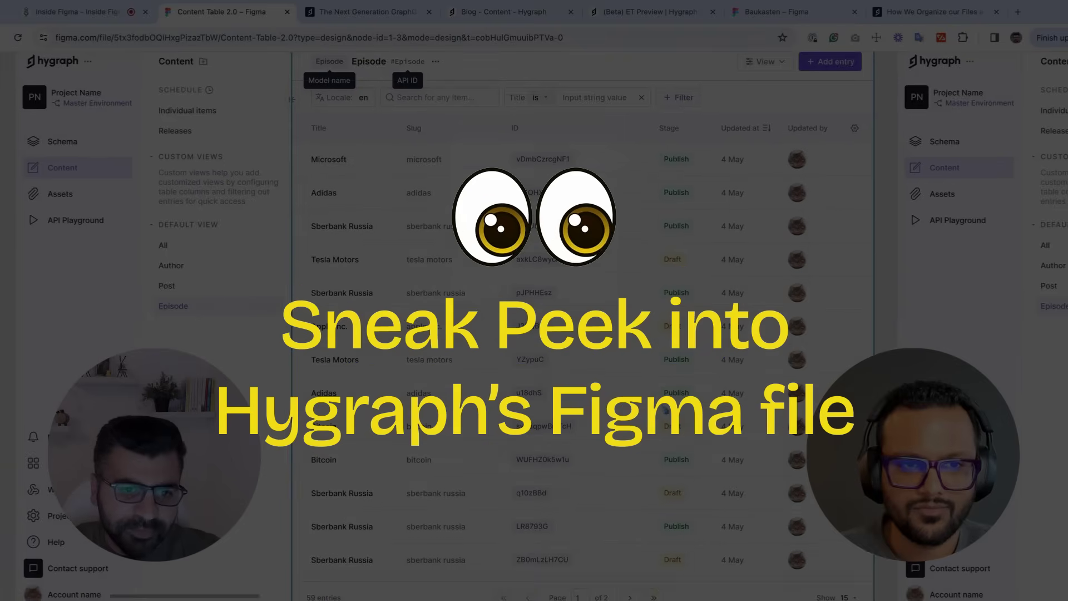
- Browse the UI page's Ready for dev boards, then go to the Cover page
scroll(582, 322, "right", 5)
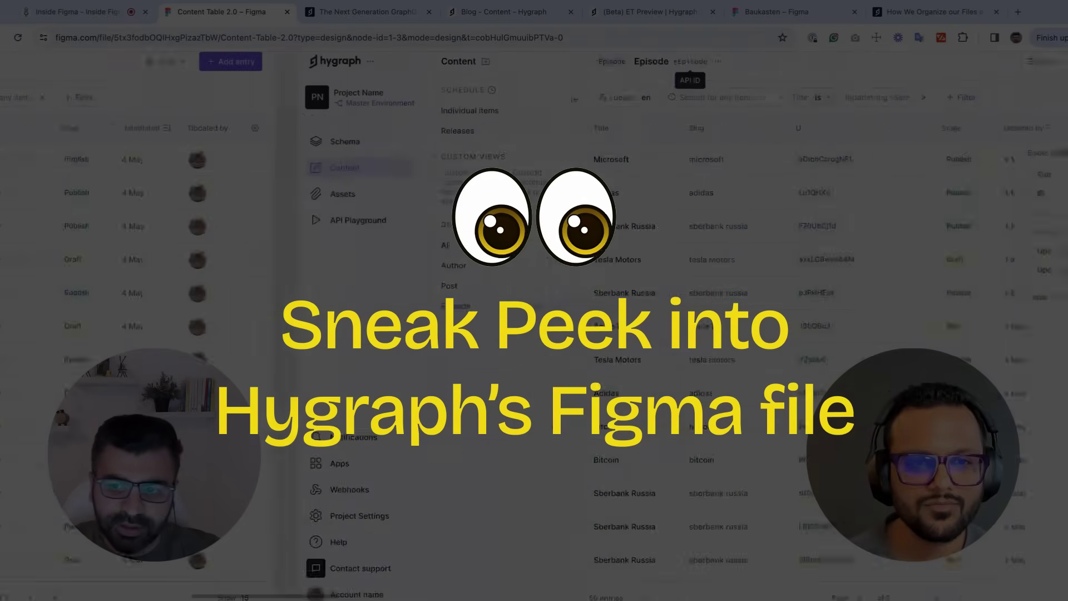
scroll(534, 323, "right", 4)
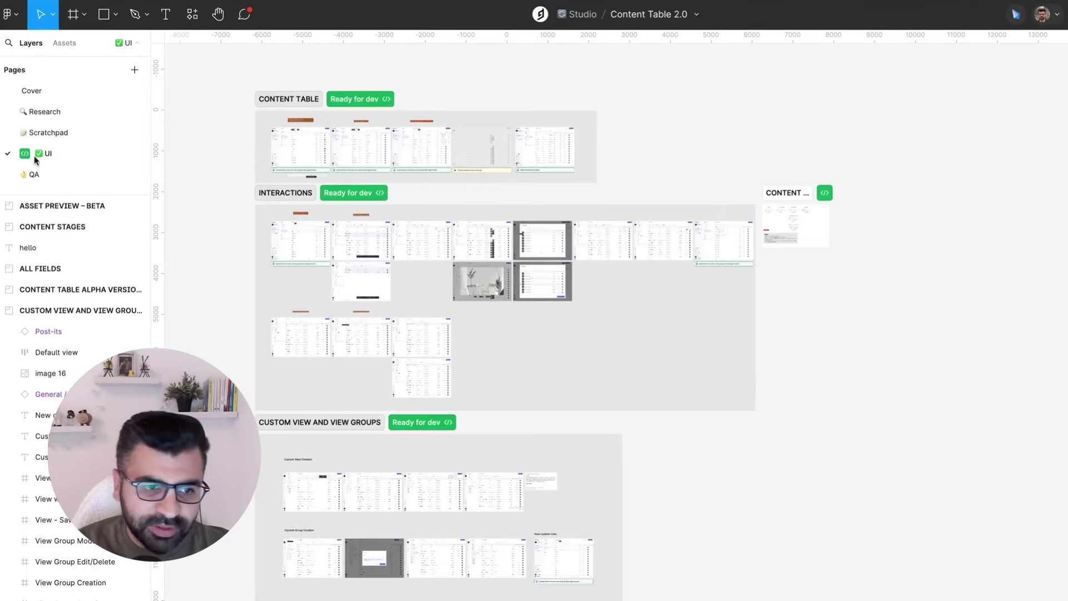
left_click(46, 93)
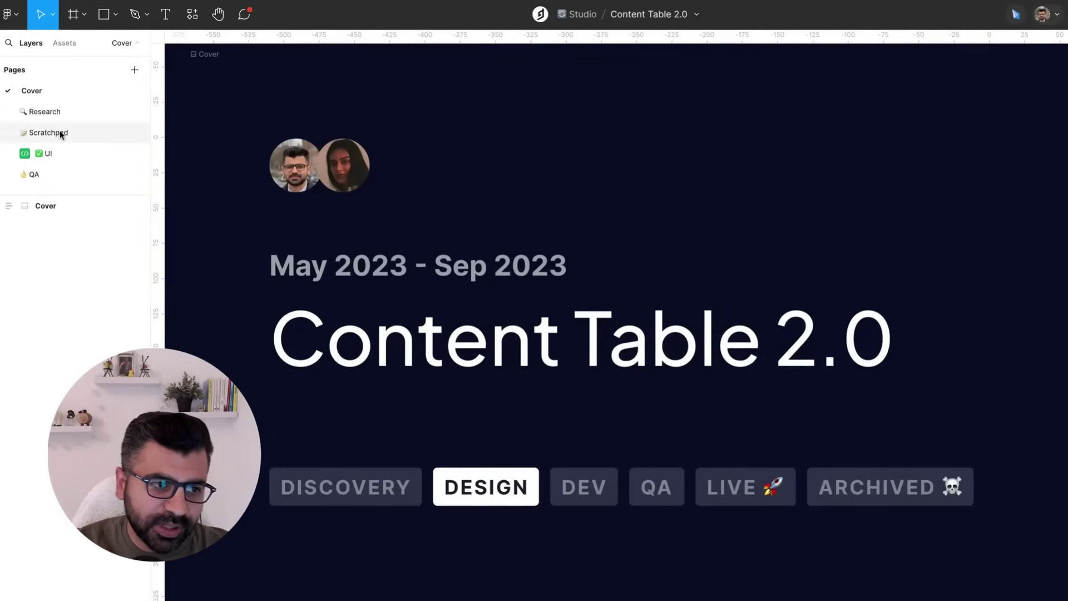
- Zoom out to fit the Content Table 2.0 cover frame and deselect it
scroll(507, 330, "down", 1)
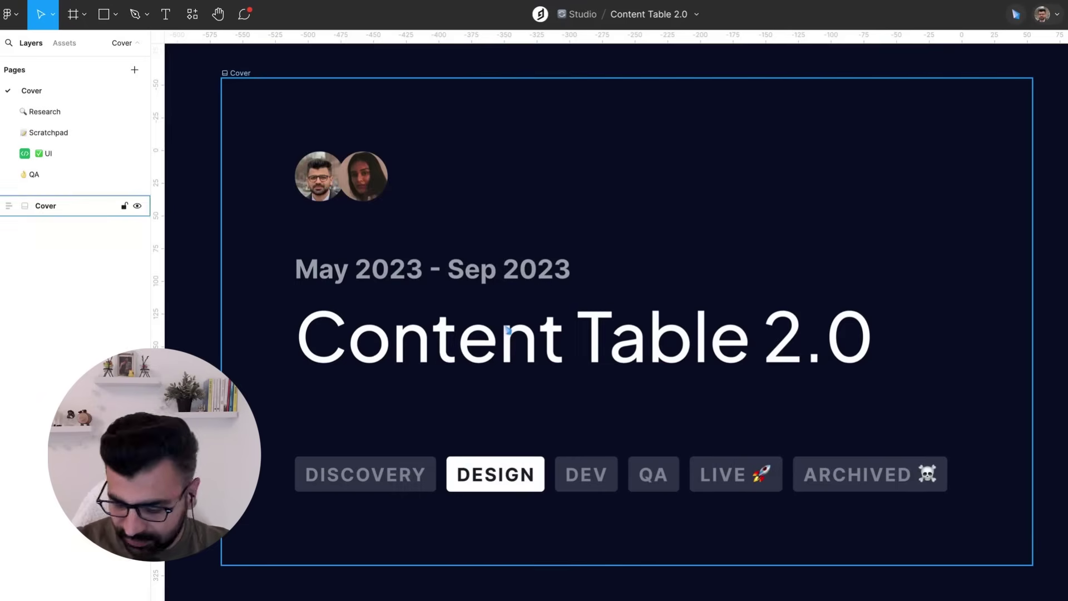
scroll(624, 314, "down", 3)
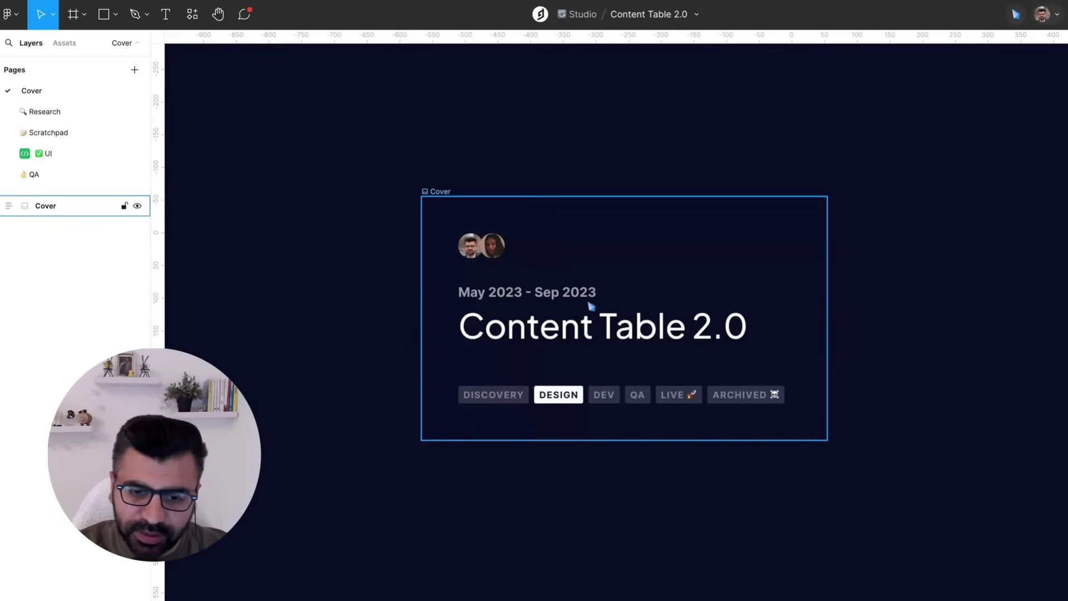
key("Escape")
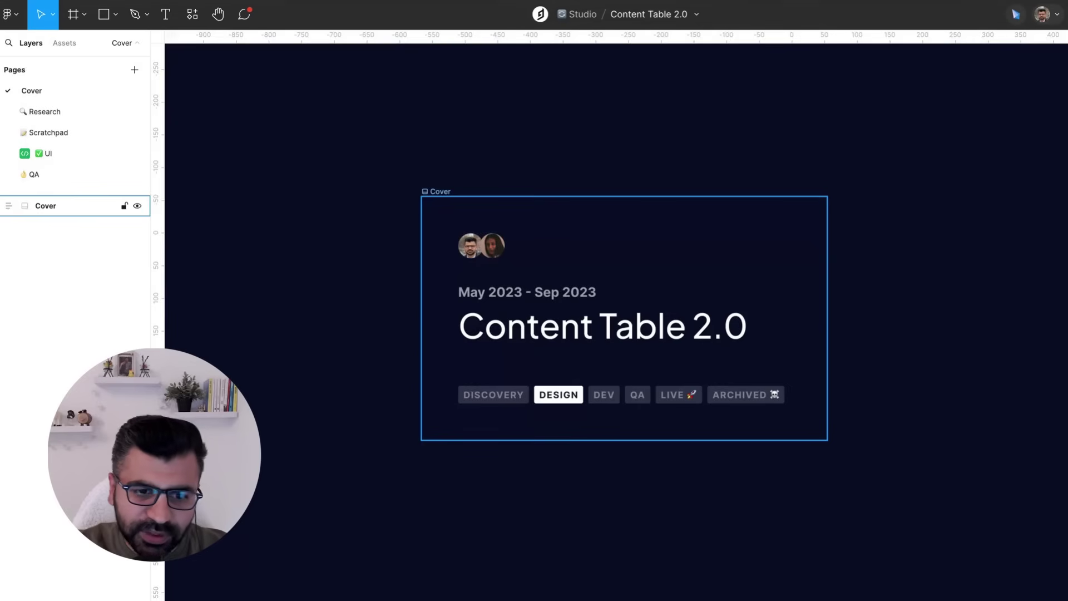
left_click(171, 149)
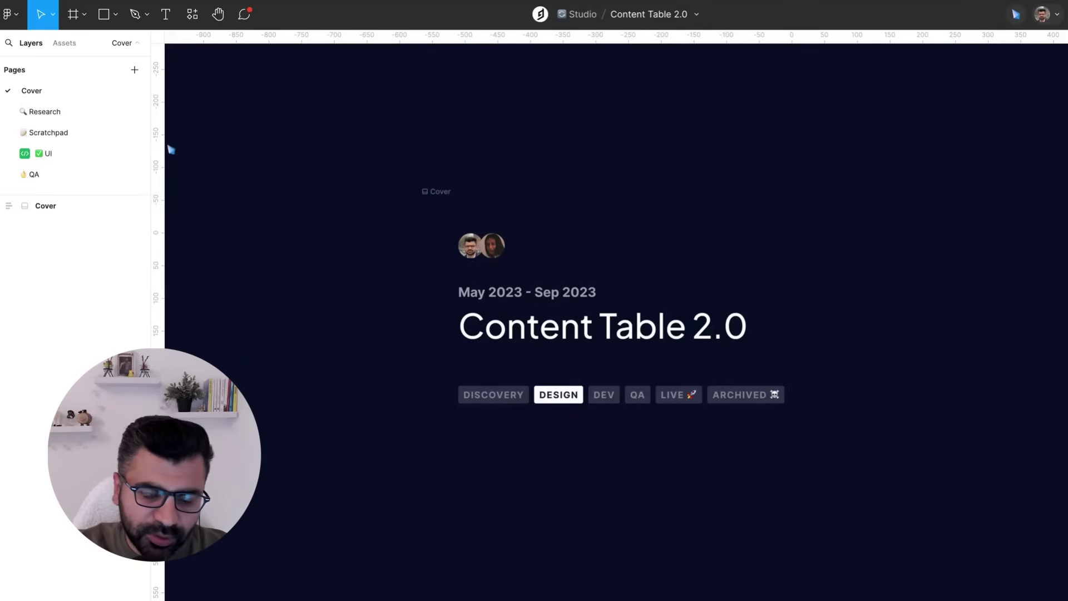
- Open the Research page and pan over its Notion ticket card, preview and view-options boards
left_click(74, 119)
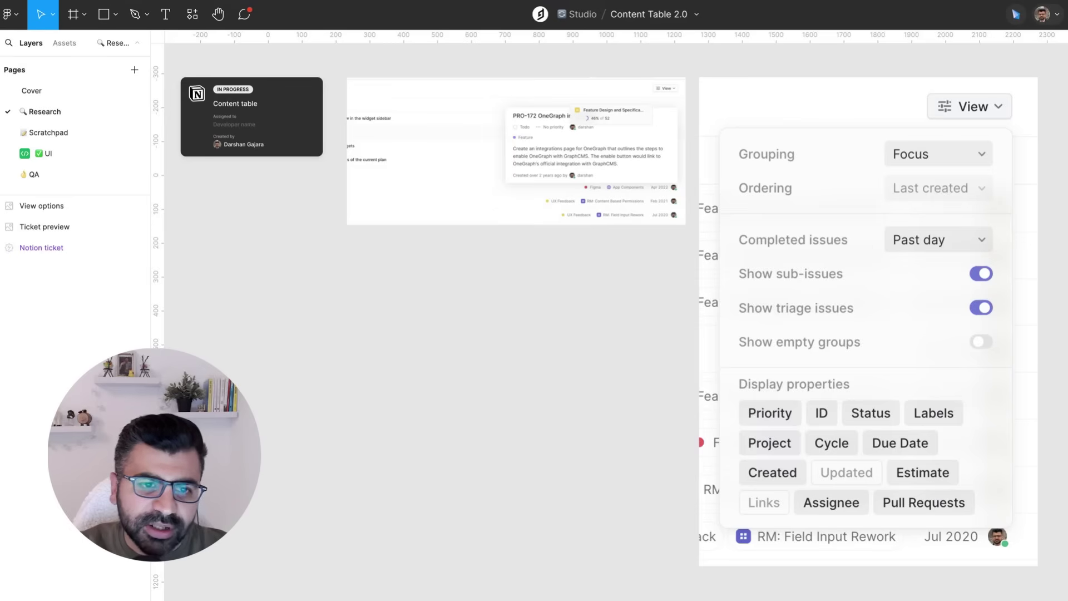
scroll(387, 286, "left", 5)
scroll(387, 287, "up", 1)
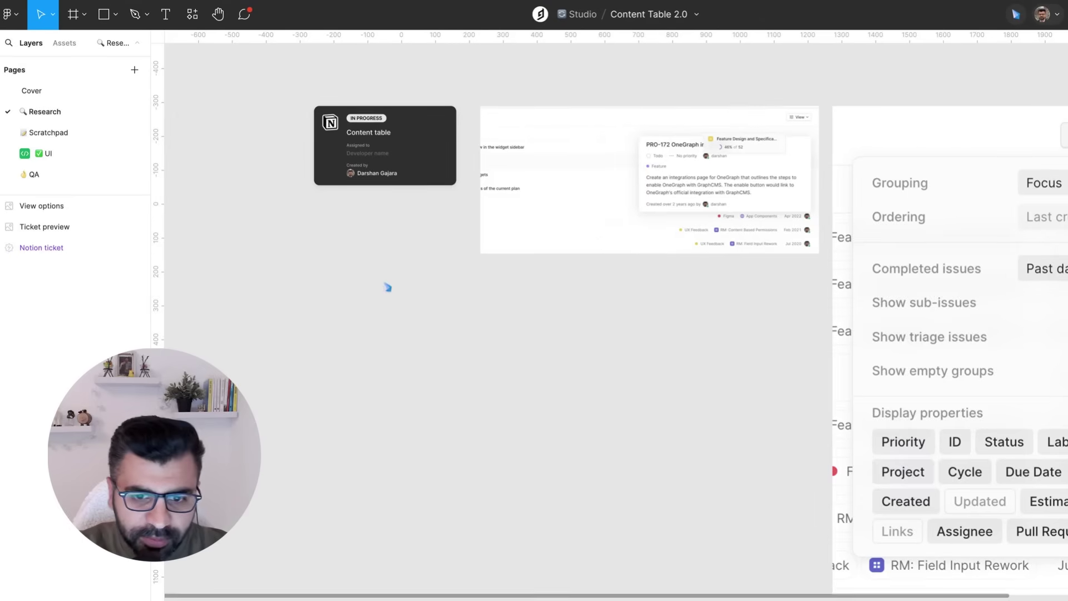
scroll(387, 287, "up", 5)
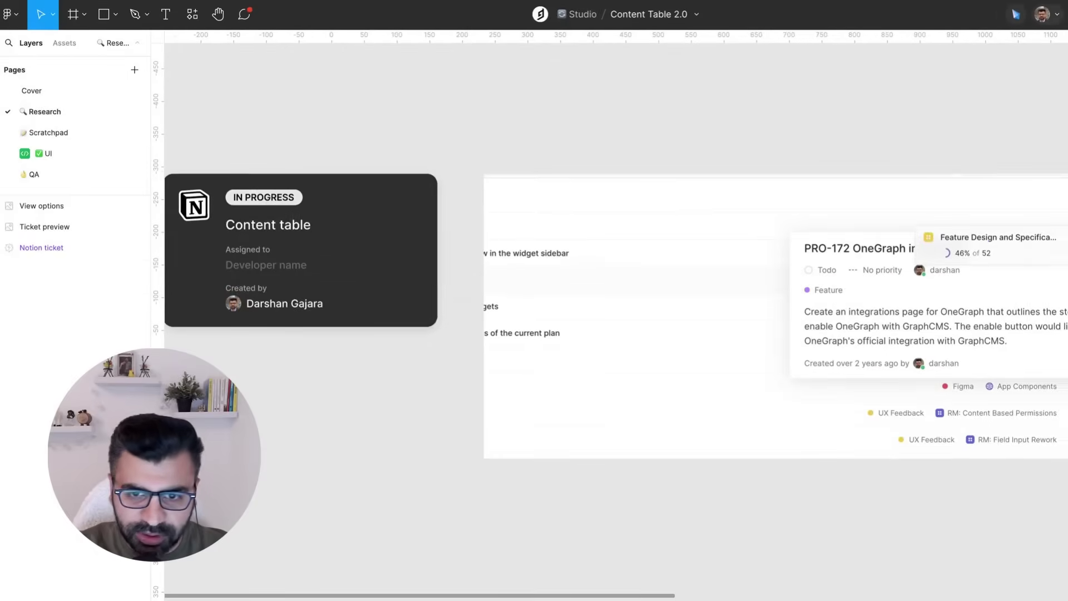
scroll(388, 287, "left", 6)
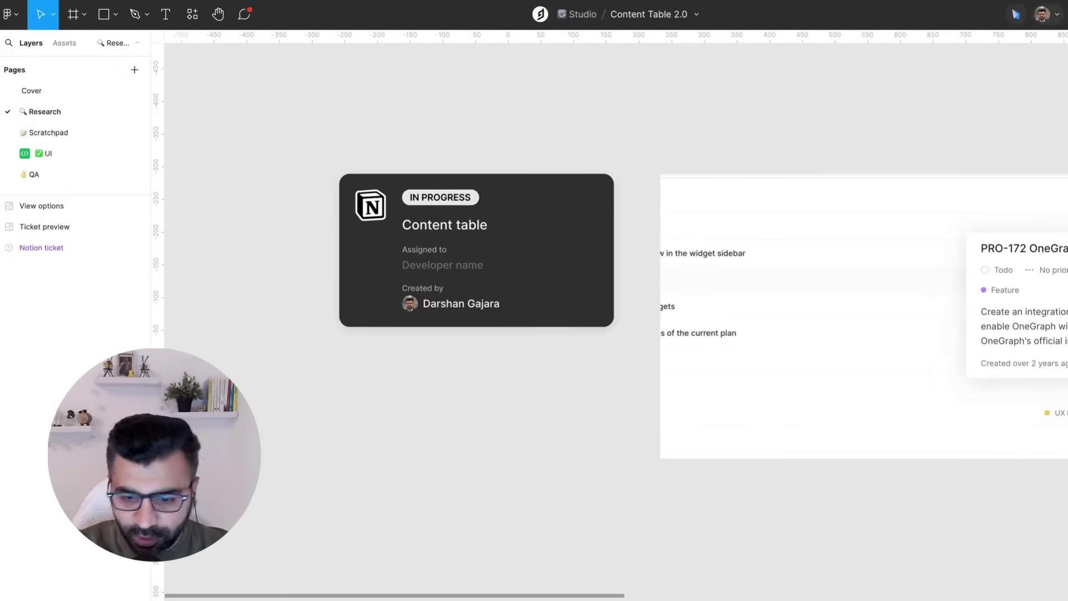
scroll(620, 316, "up", 5)
scroll(621, 316, "left", 4)
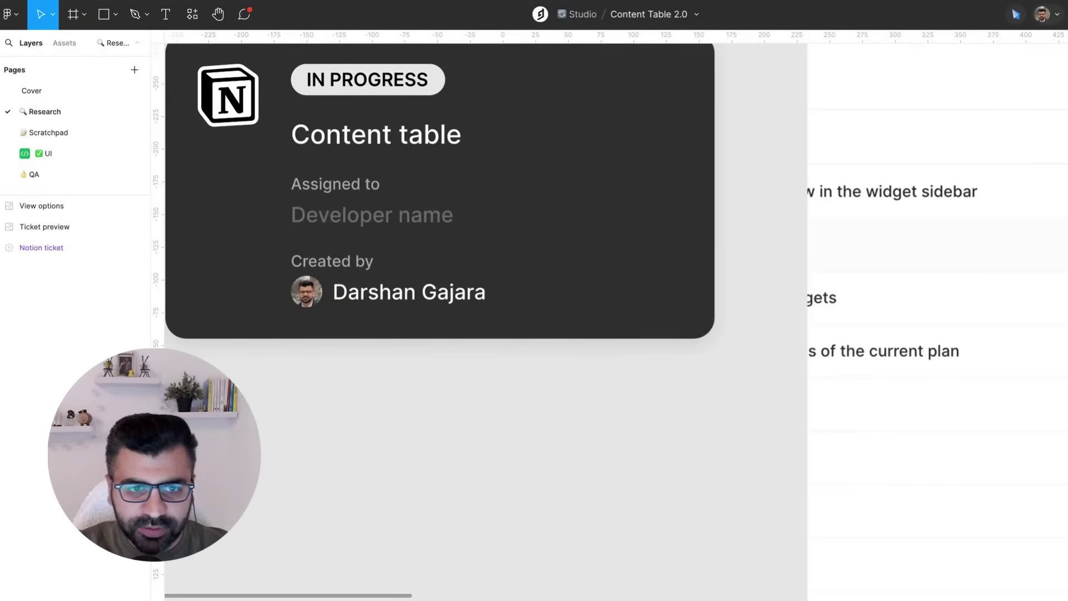
scroll(546, 389, "up", 2)
scroll(546, 389, "left", 2)
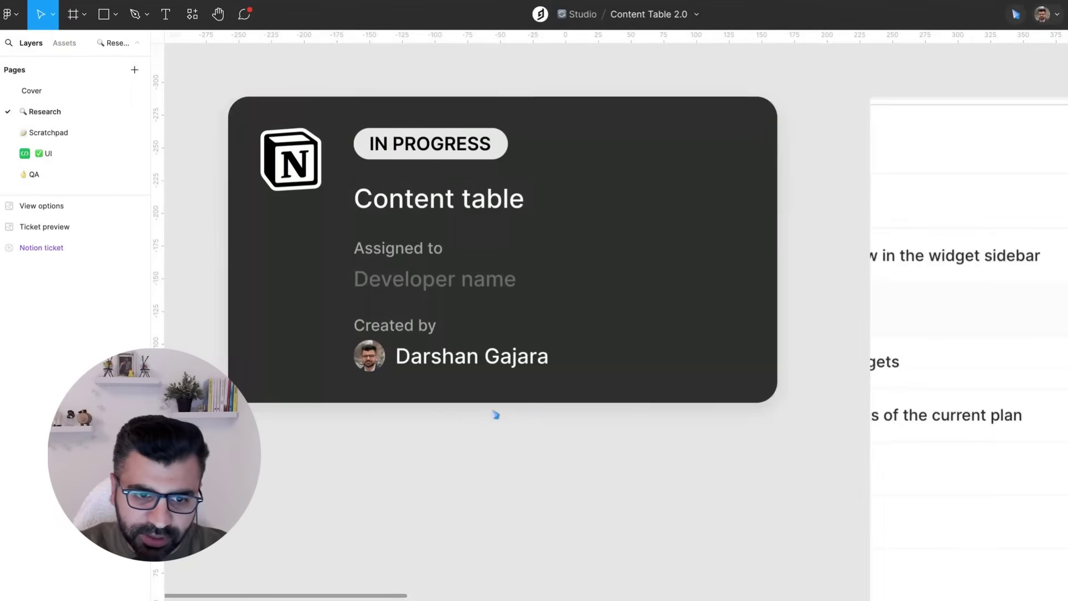
scroll(636, 278, "down", 3)
scroll(636, 277, "down", 5)
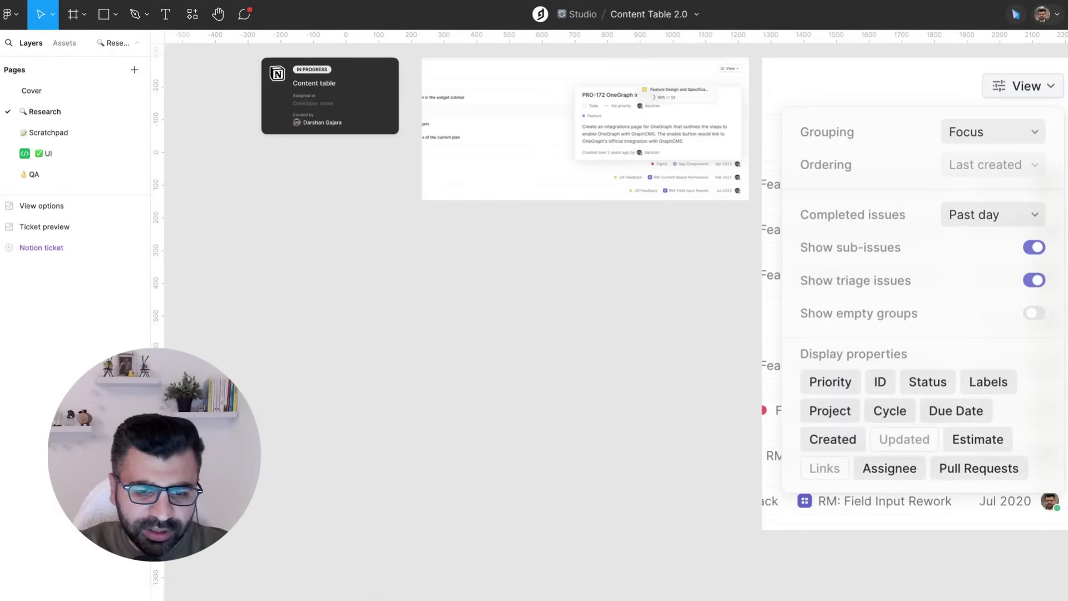
scroll(565, 295, "right", 4)
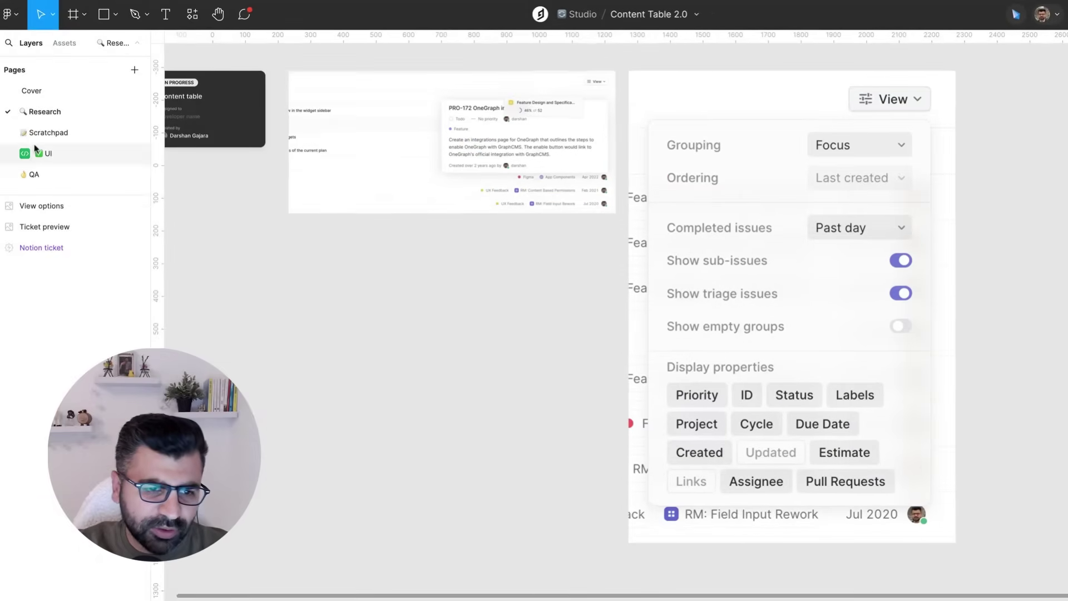
- Show comments on the Scratchpad page, zoom in and out over its boards, then return to UI
left_click(69, 134)
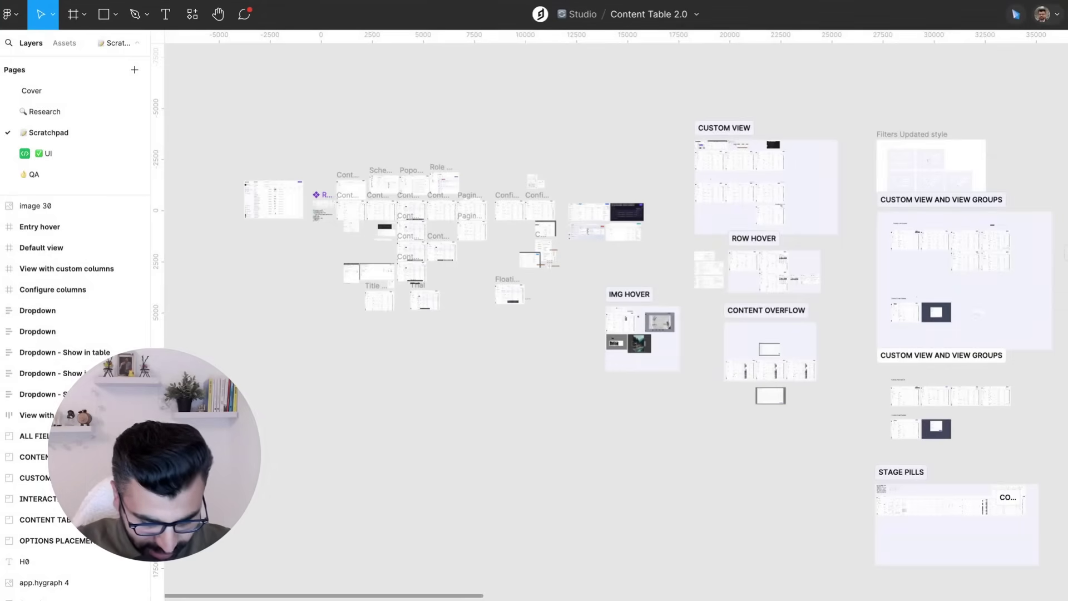
key("shift+c")
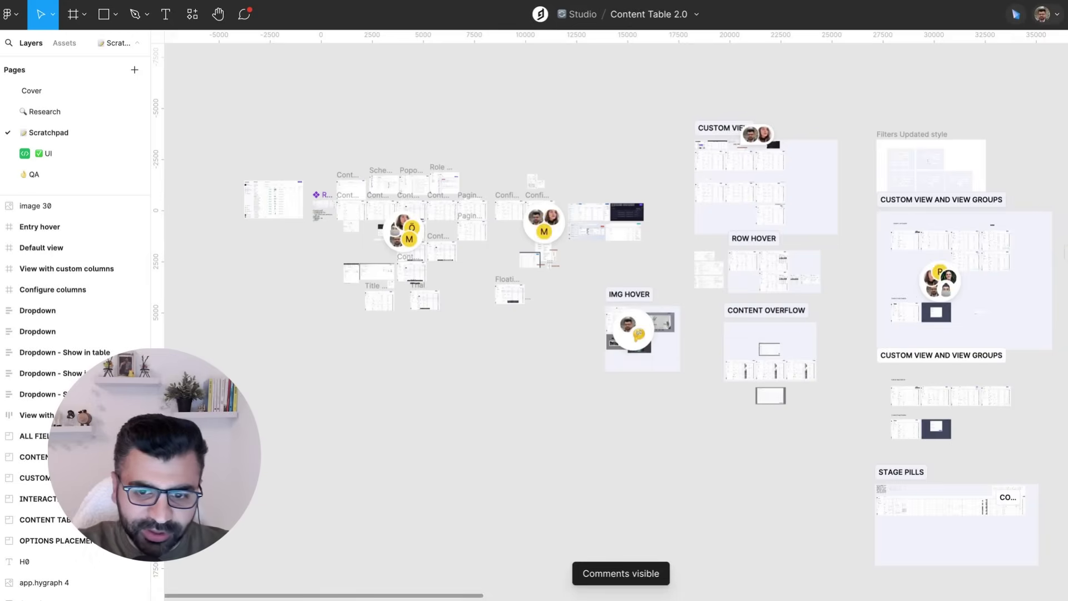
key("plus")
key("minus")
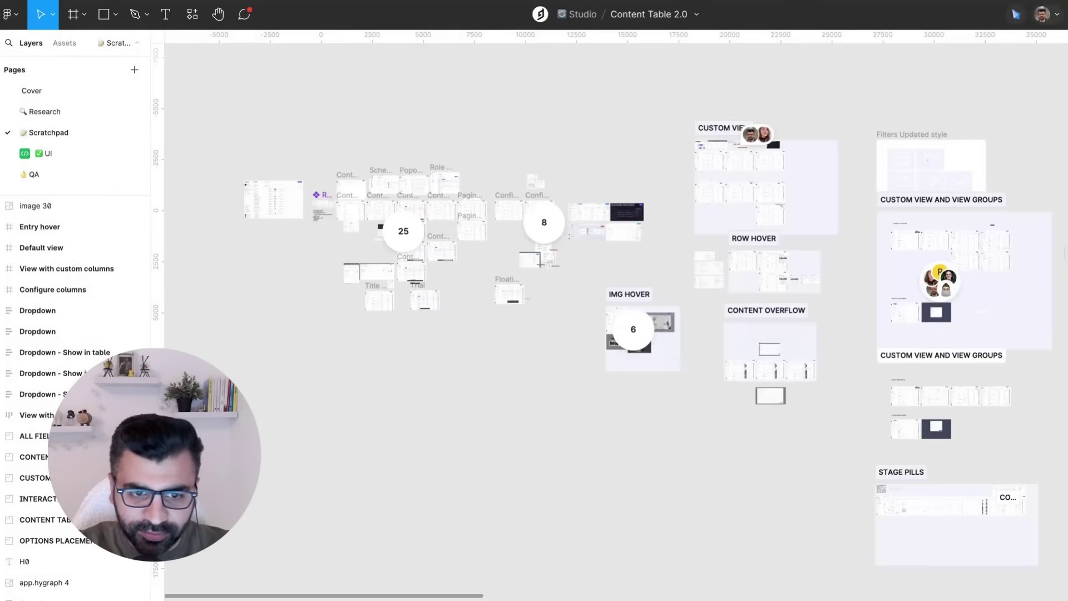
key("plus")
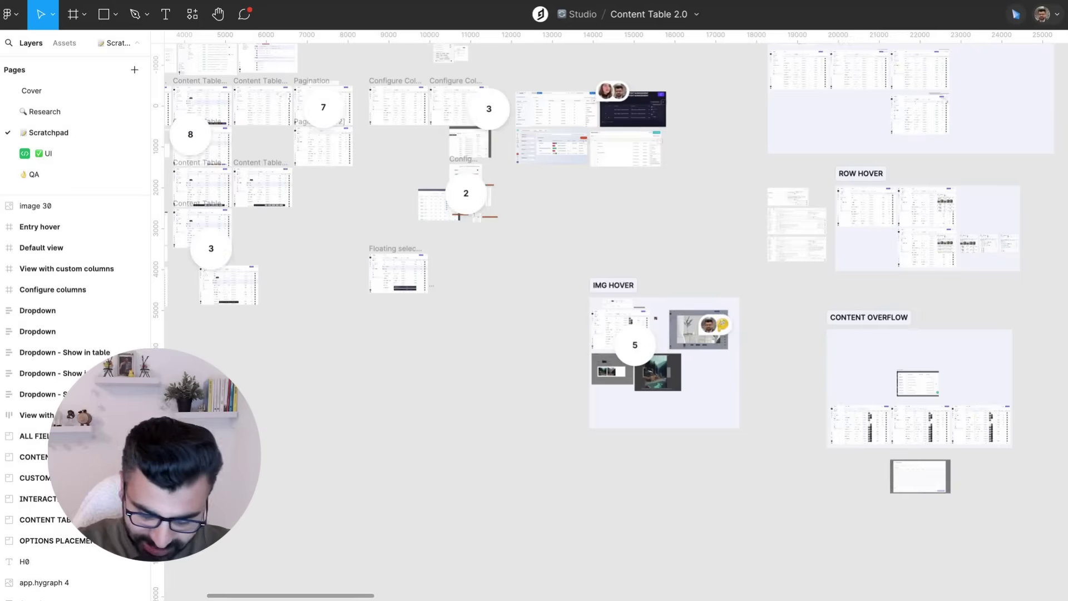
key("minus")
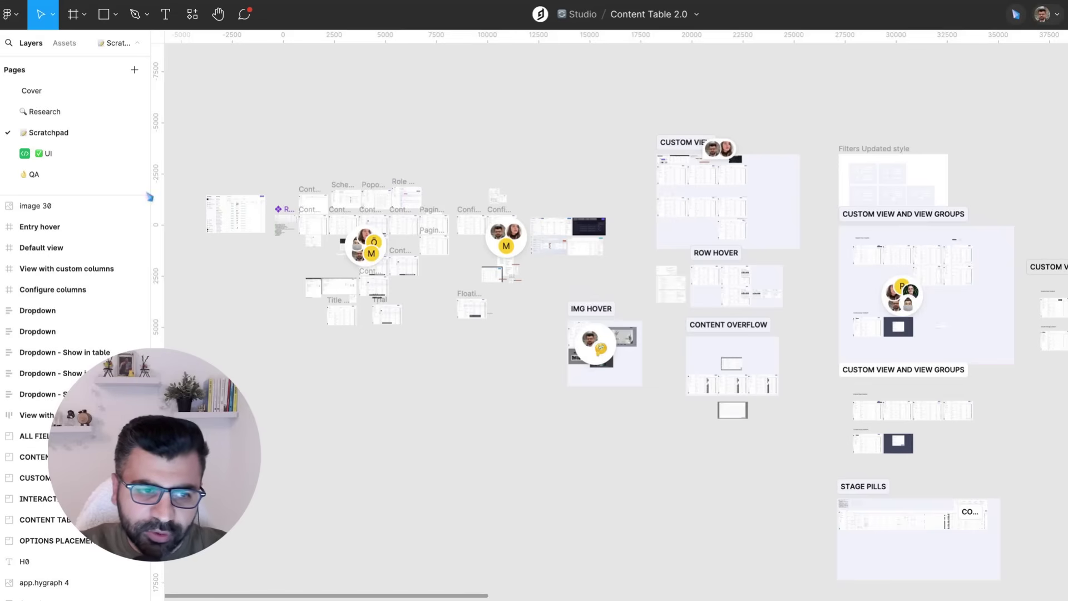
left_click(51, 164)
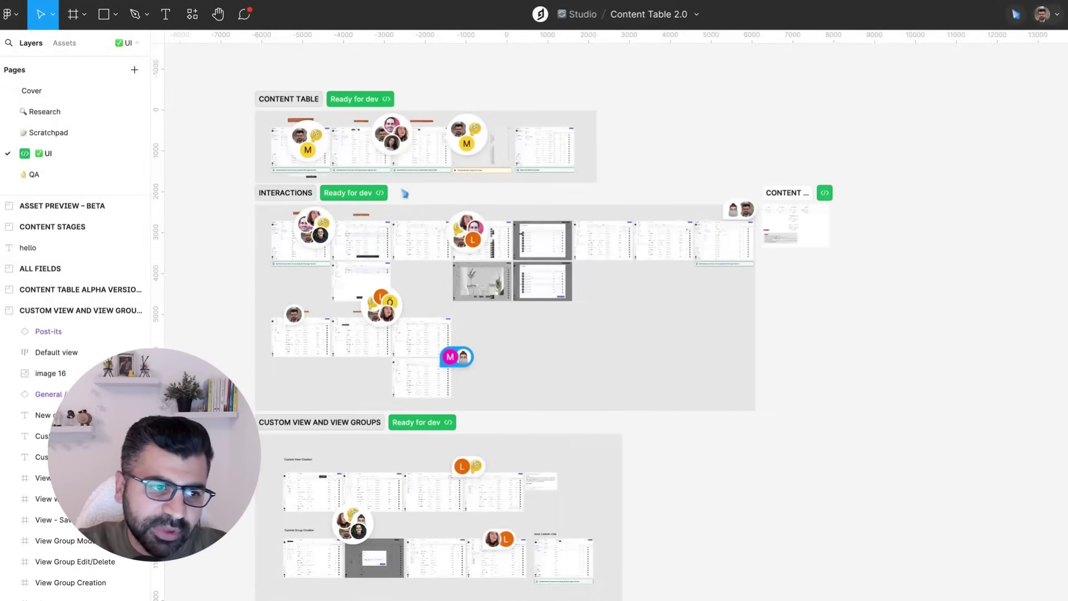
- Browse the UI page's sections, then switch to the empty QA page and zoom out
scroll(713, 243, "down", 3)
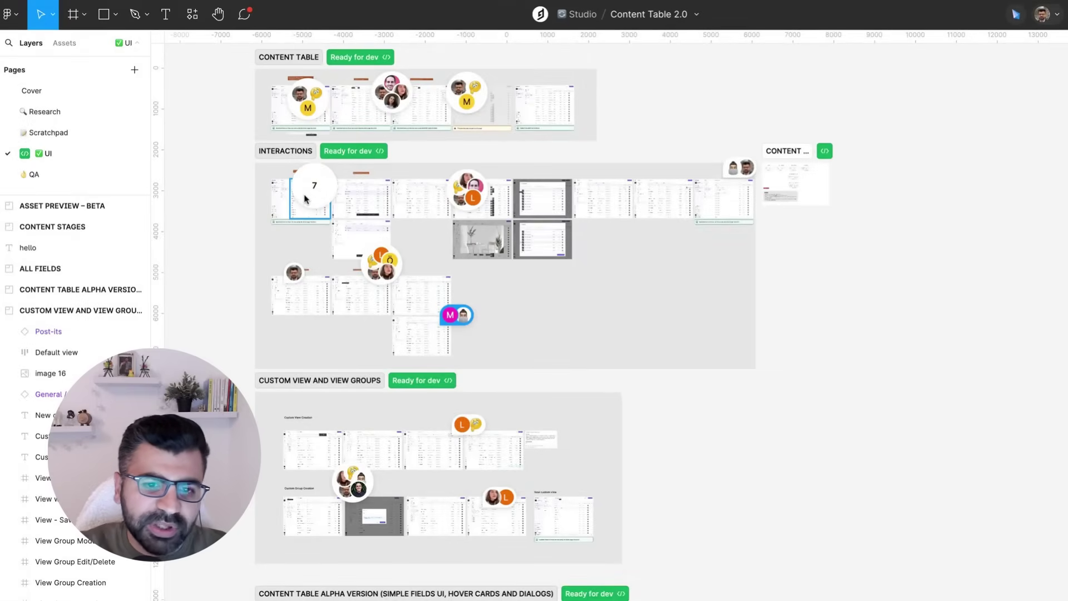
scroll(477, 147, "up", 3)
scroll(478, 147, "left", 3)
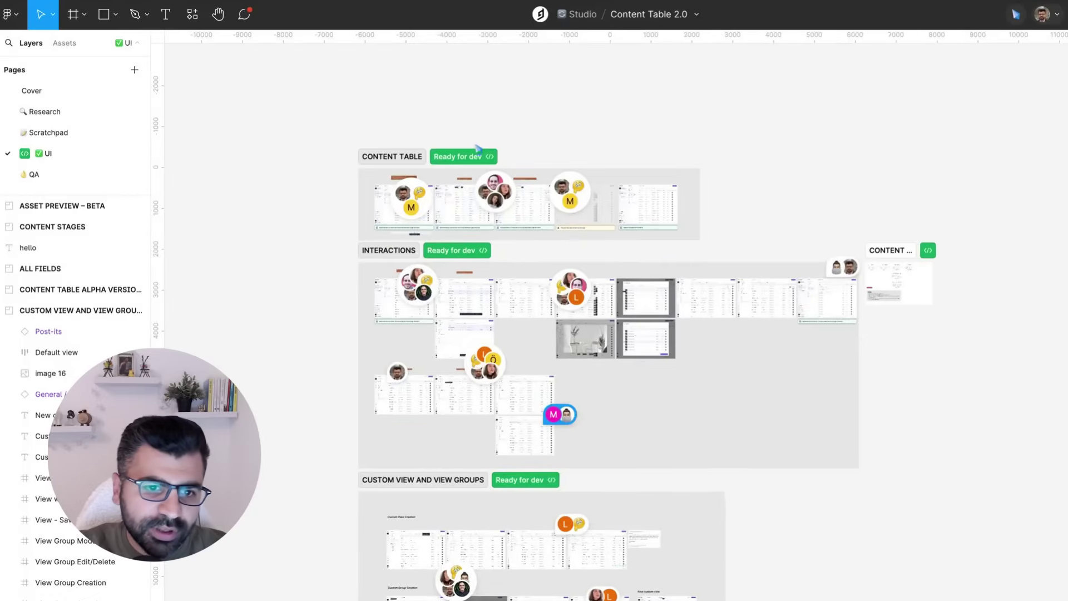
scroll(477, 147, "up", 3)
scroll(477, 147, "up", 3)
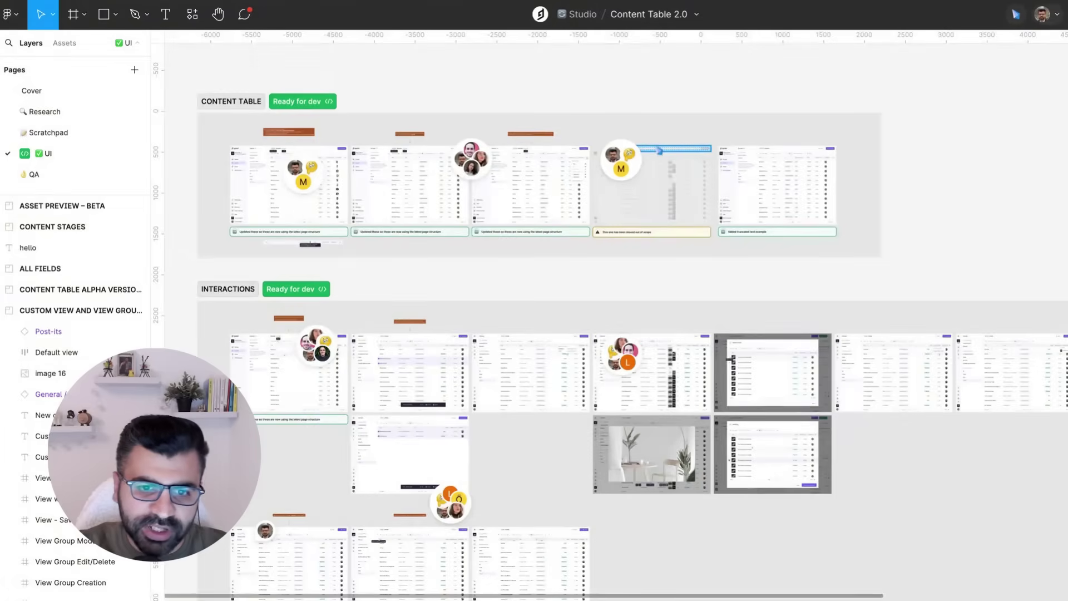
scroll(658, 150, "down", 3)
scroll(580, 220, "down", 1)
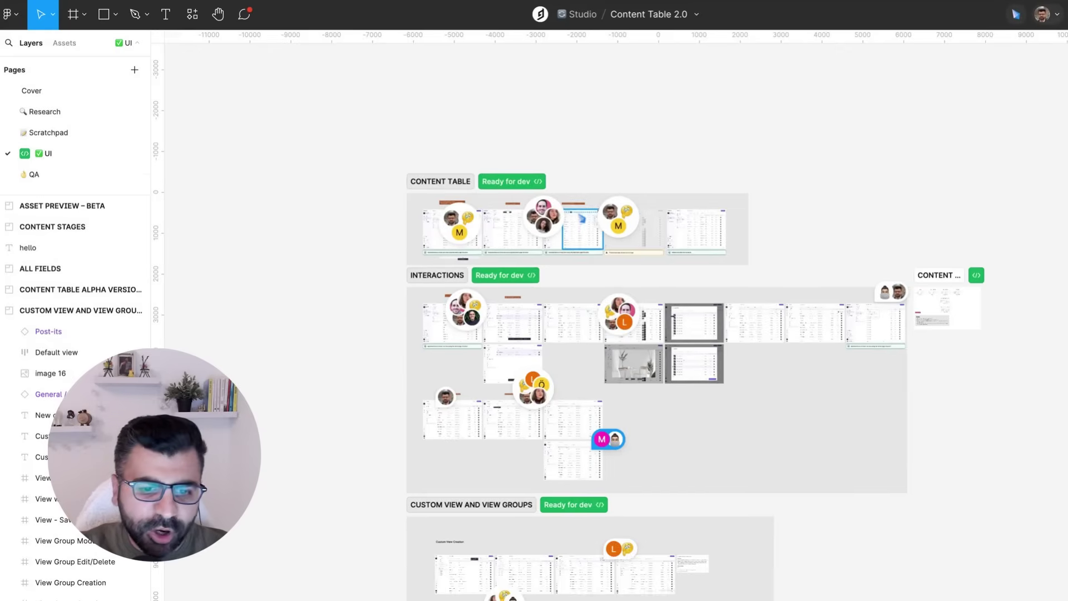
scroll(580, 220, "down", 3)
scroll(581, 219, "right", 5)
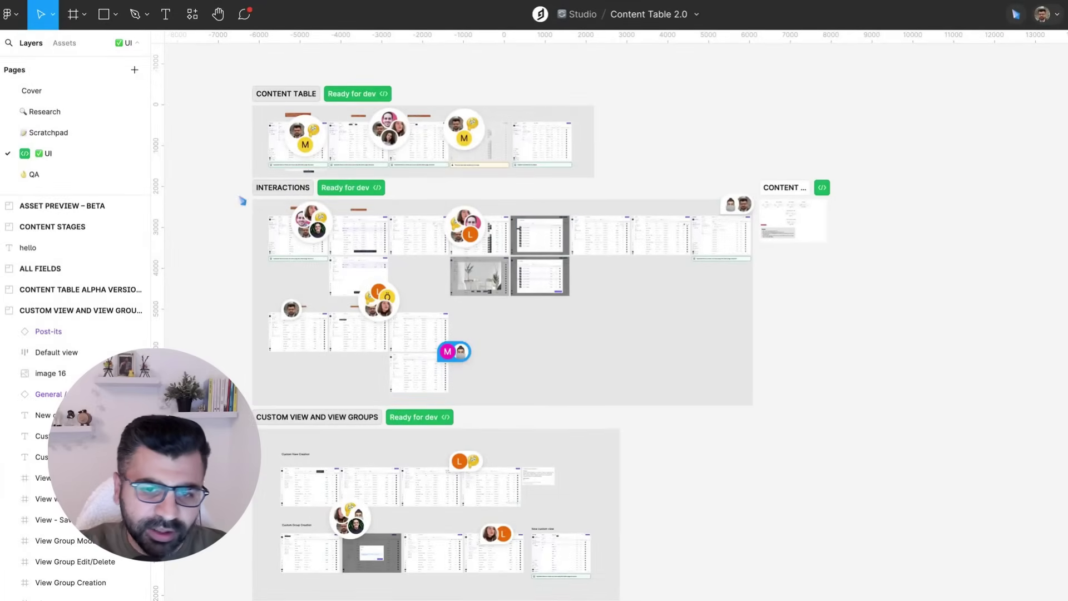
left_click(73, 177)
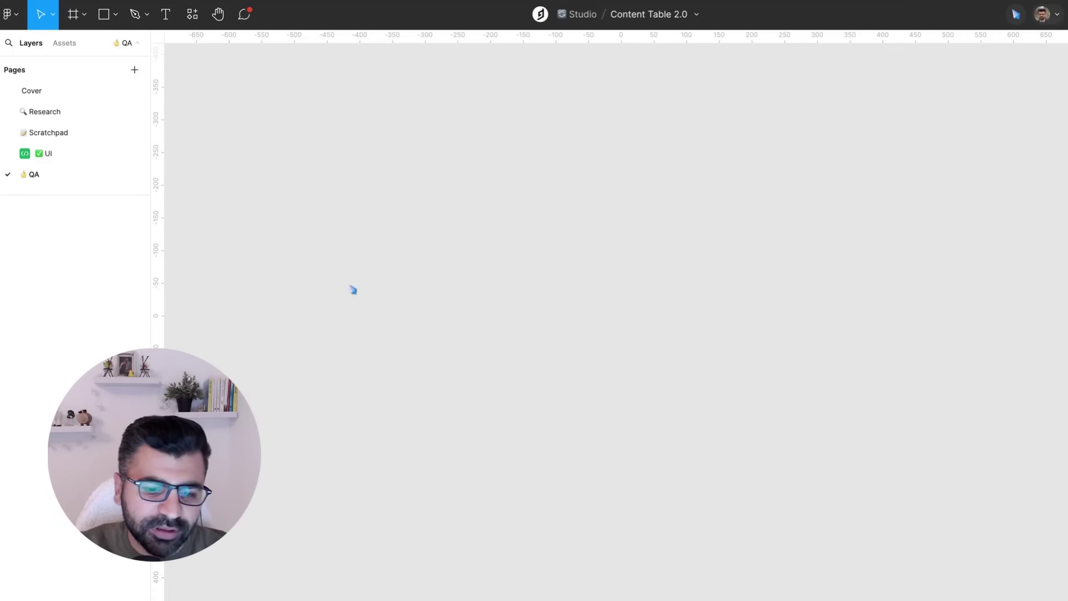
key("minus")
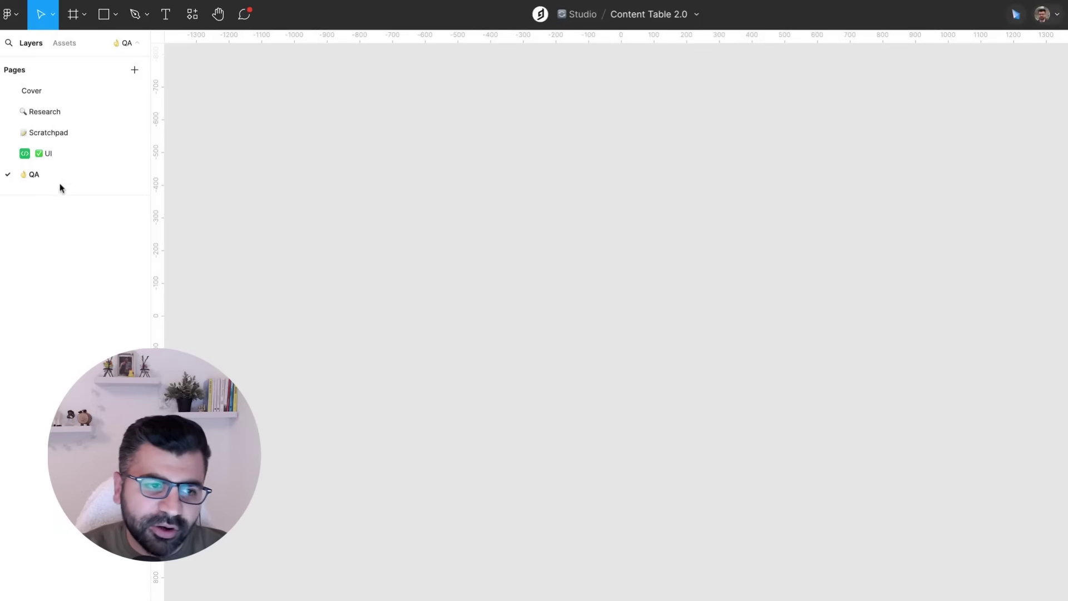
- Jump to the Cover page, then to the Scratchpad page
left_click(45, 97)
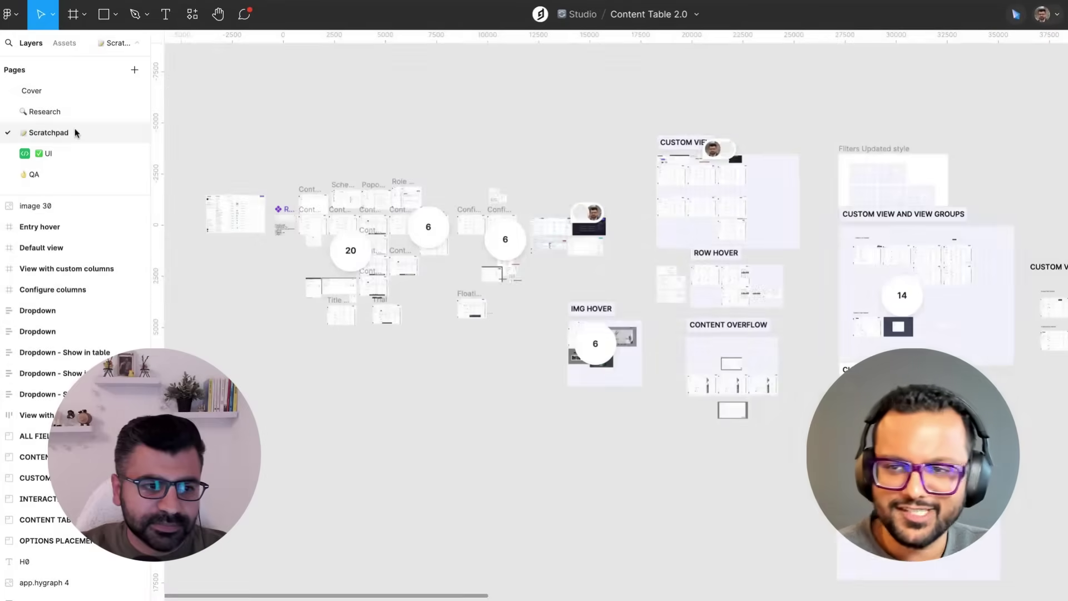
left_click(74, 132)
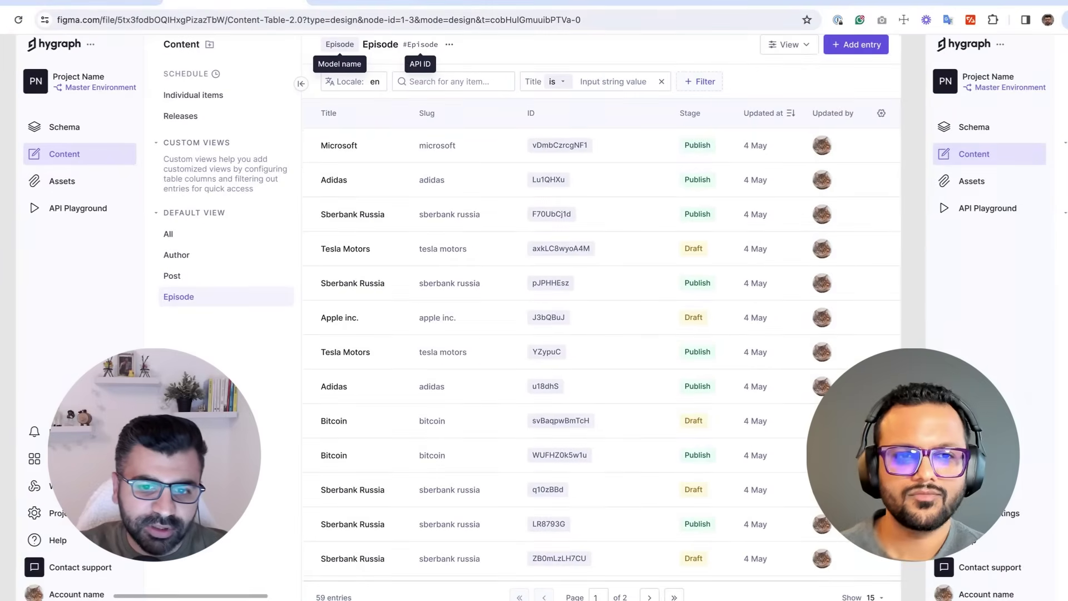
scroll(954, 124, "right", 15)
scroll(953, 123, "up", 1)
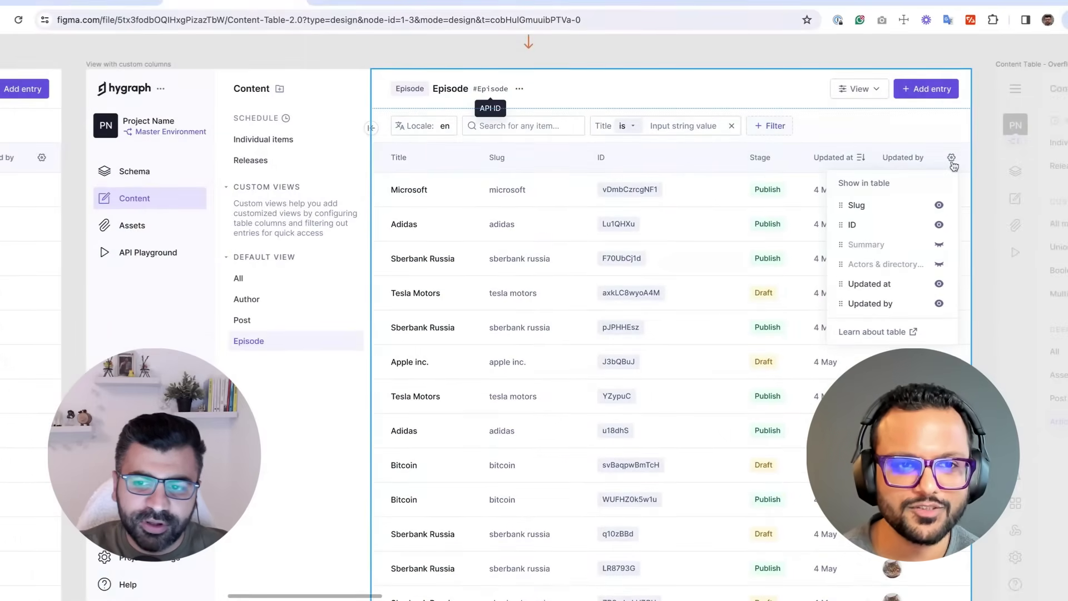
scroll(954, 165, "left", 15)
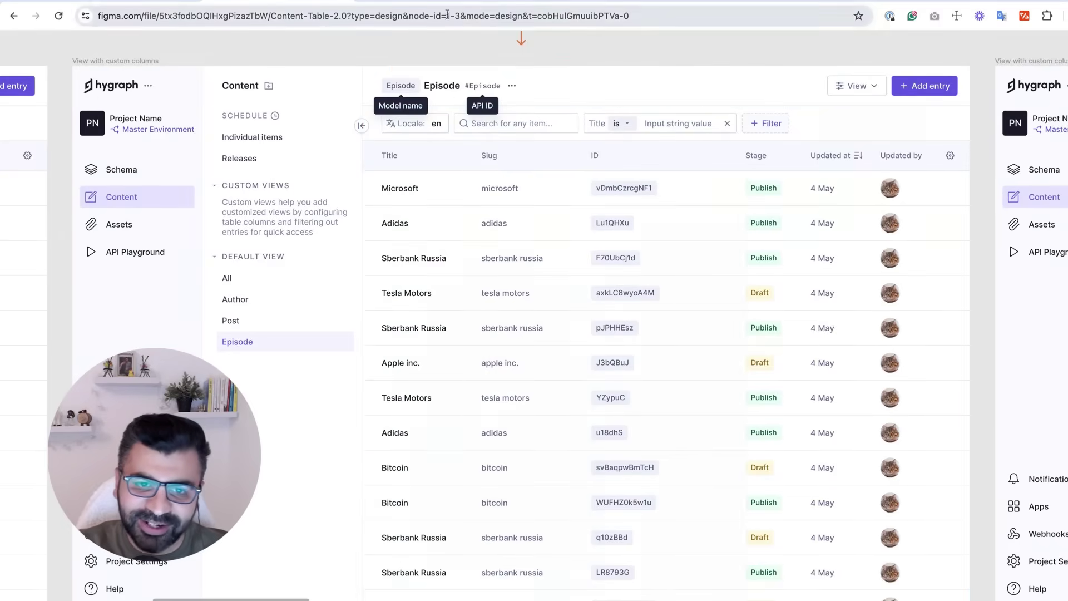
left_click(512, 3)
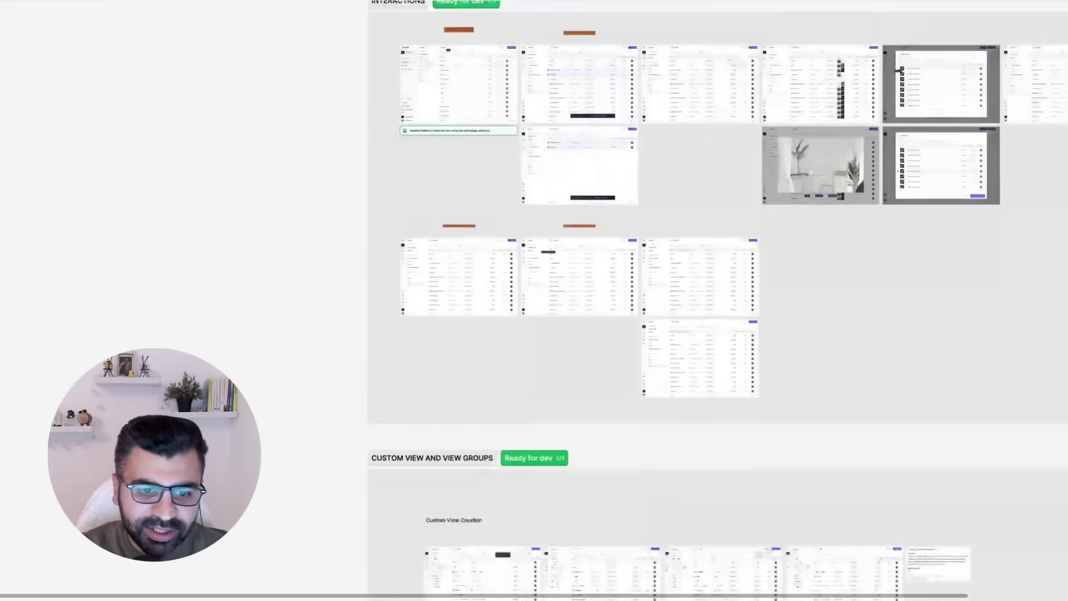
- Scroll past Summary, Hover Cards and Dialogs to the Content Form with All Fields table
scroll(718, 300, "down", 15)
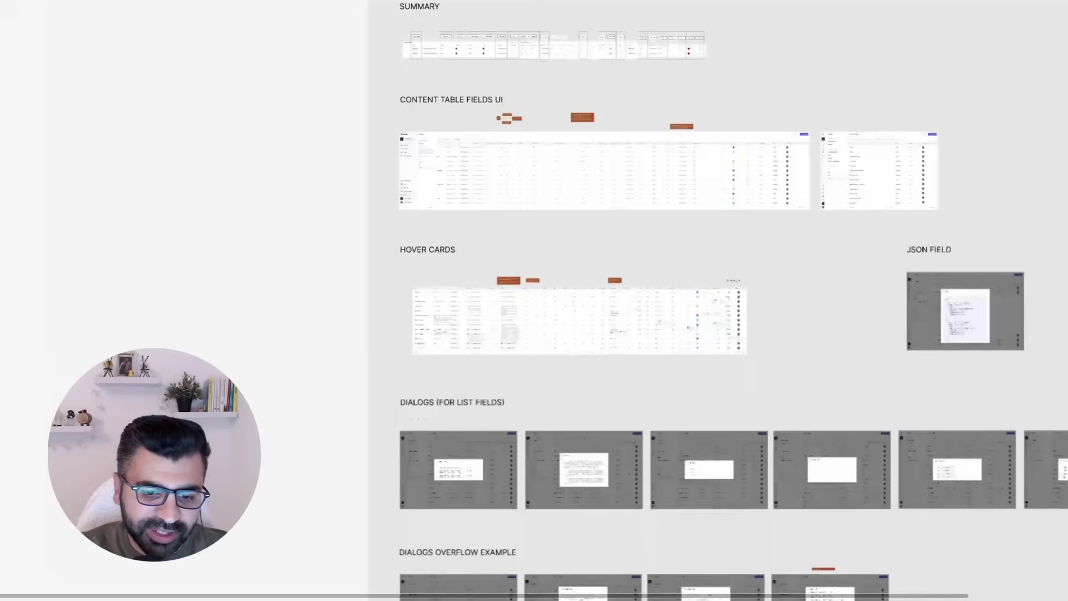
scroll(718, 300, "down", 5)
scroll(718, 301, "up", 5)
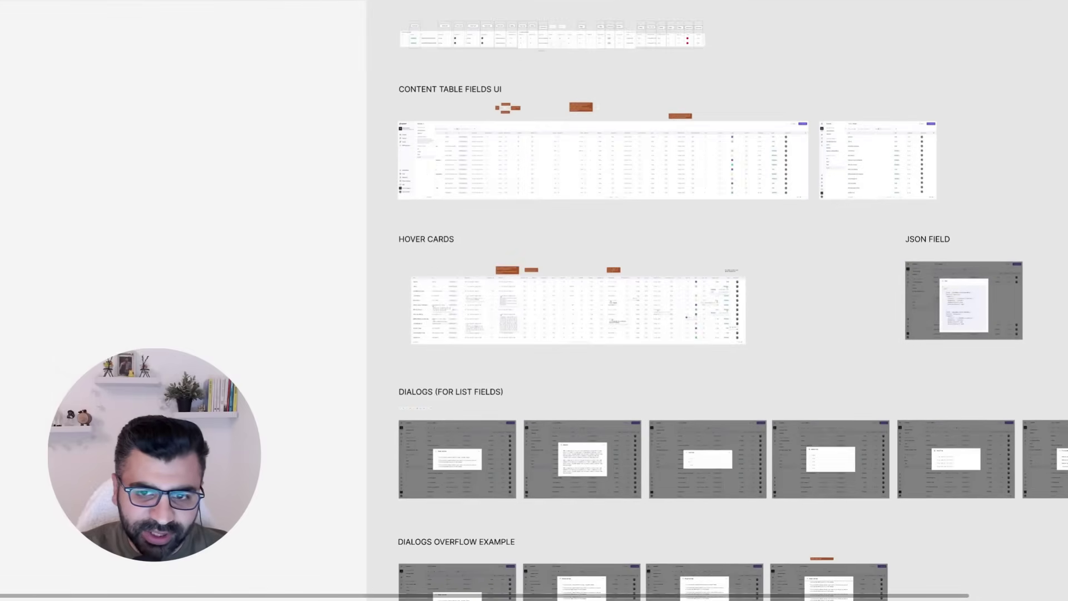
scroll(718, 300, "down", 10)
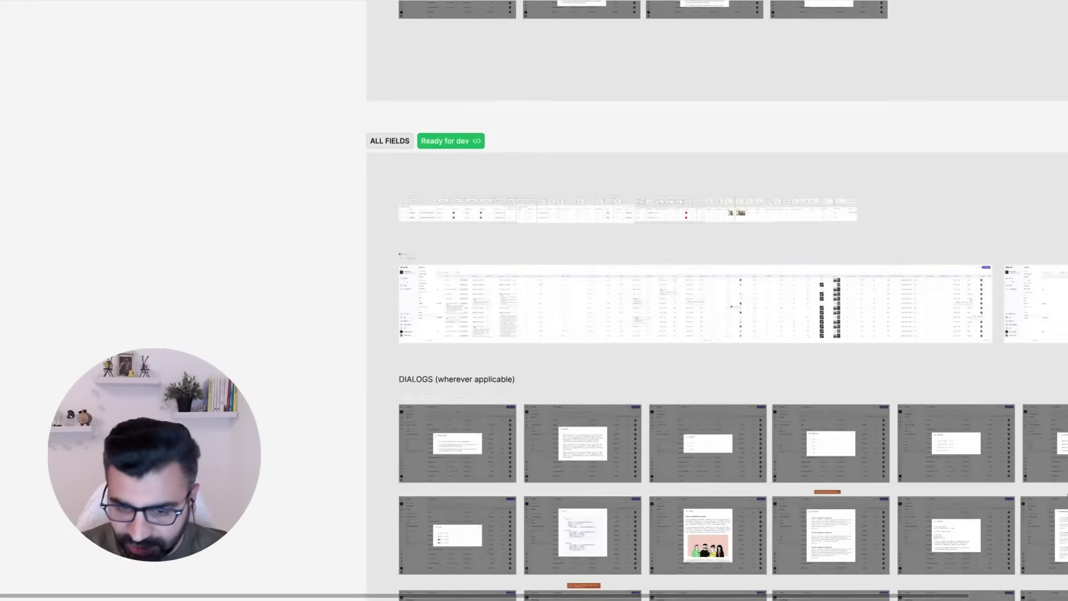
scroll(547, 313, "up", 3, "ctrl")
scroll(612, 301, "left", 2)
scroll(656, 301, "down", 1)
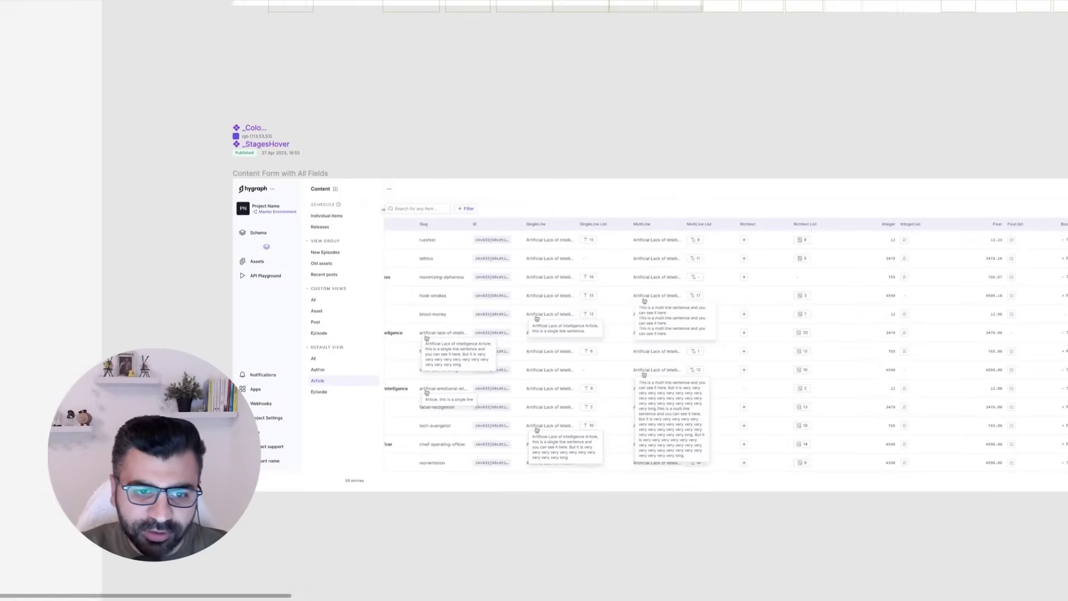
key("ctrl+plus")
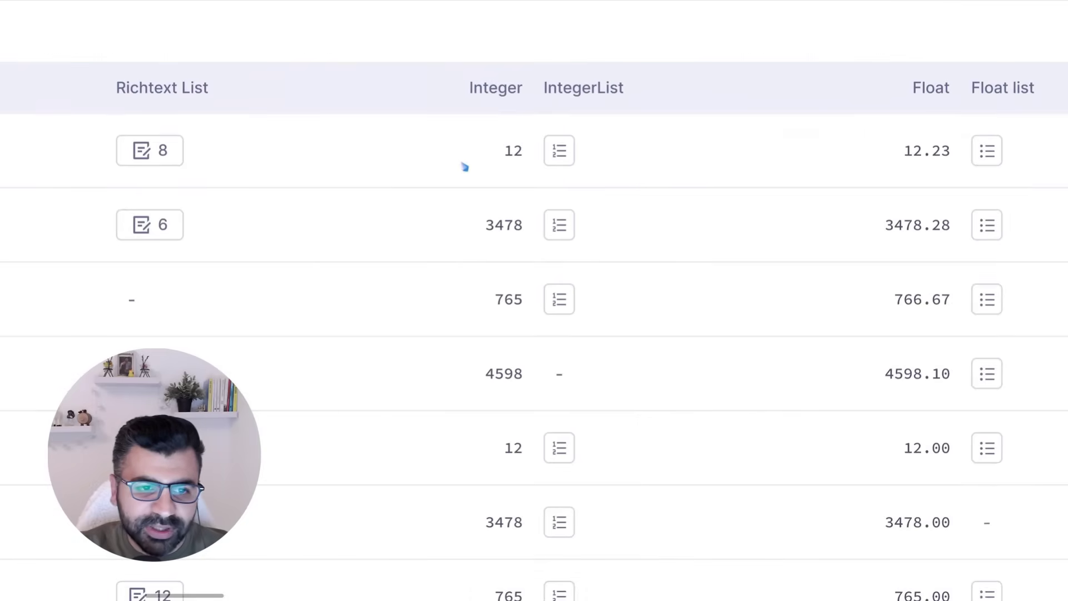
scroll(465, 167, "right", 10)
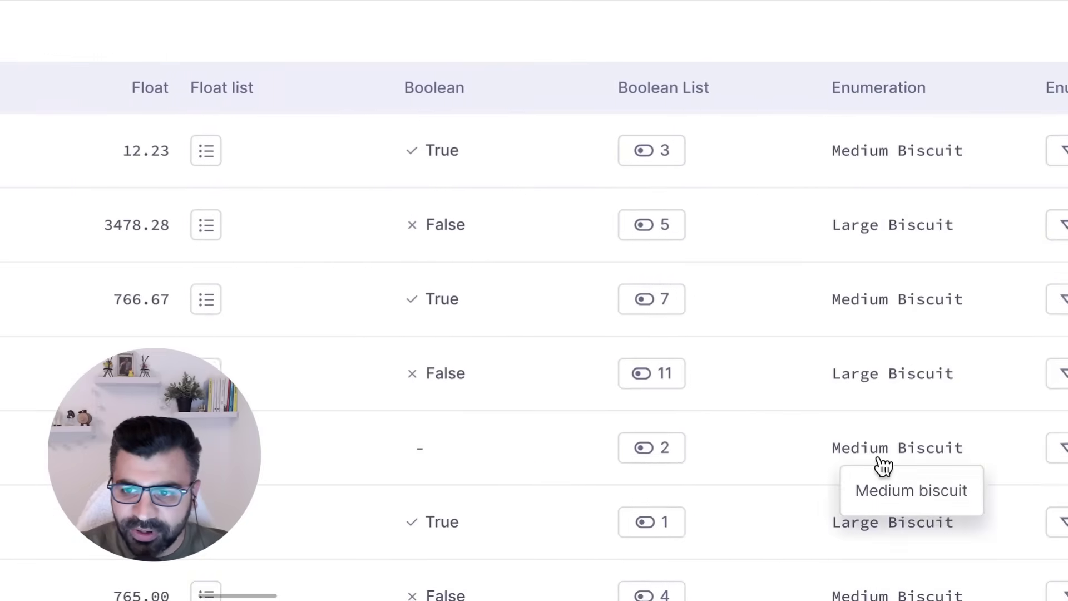
scroll(873, 466, "right", 10)
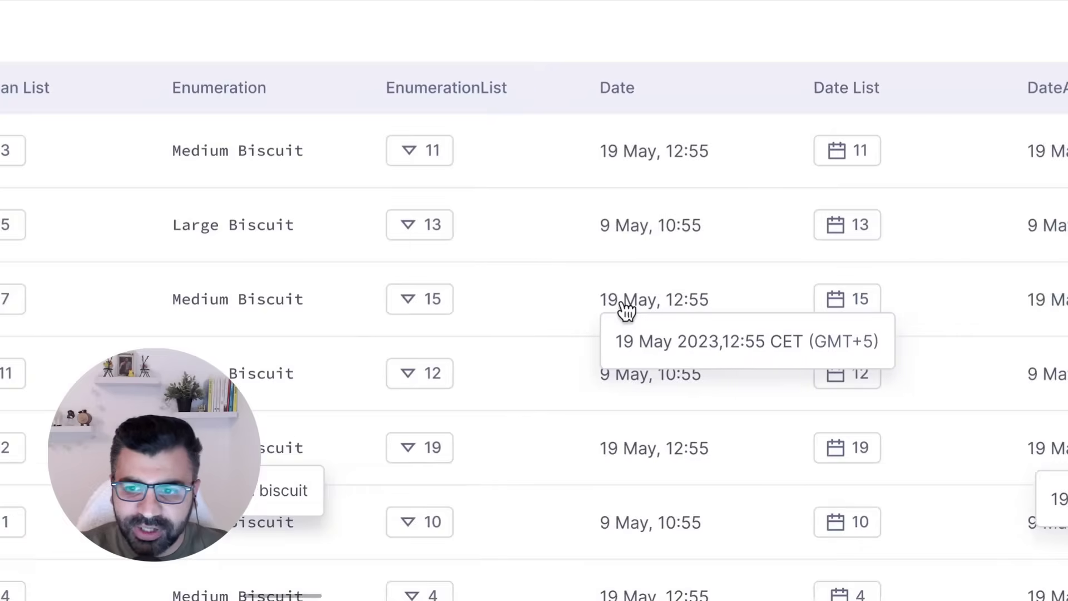
scroll(823, 466, "right", 10)
scroll(958, 544, "right", 10)
scroll(534, 334, "right", 15)
scroll(534, 340, "right", 10)
scroll(534, 341, "right", 12)
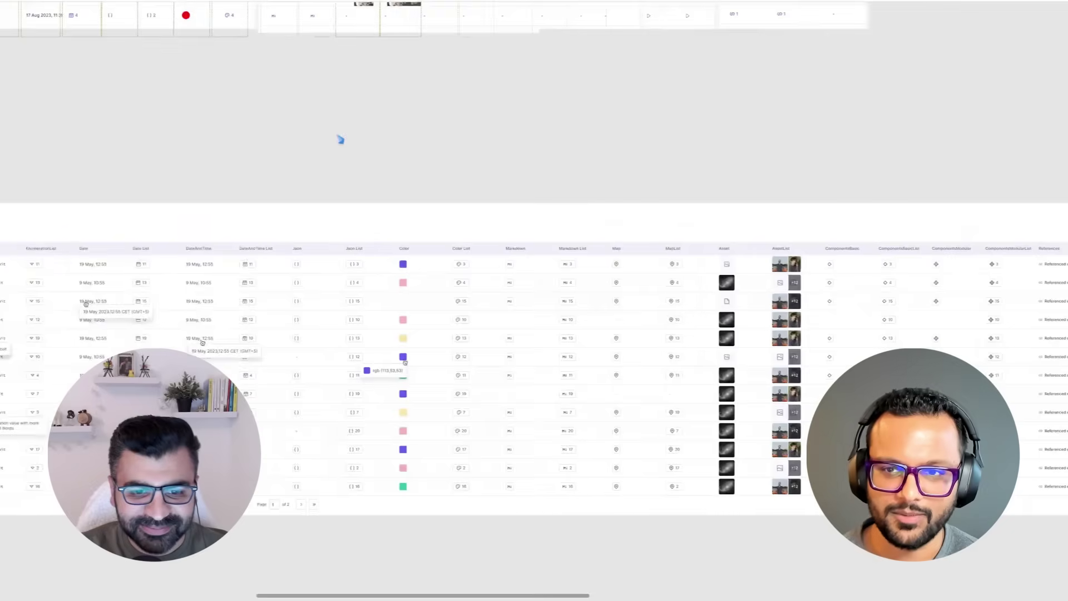
scroll(779, 369, "left", 8)
scroll(1005, 303, "left", 8)
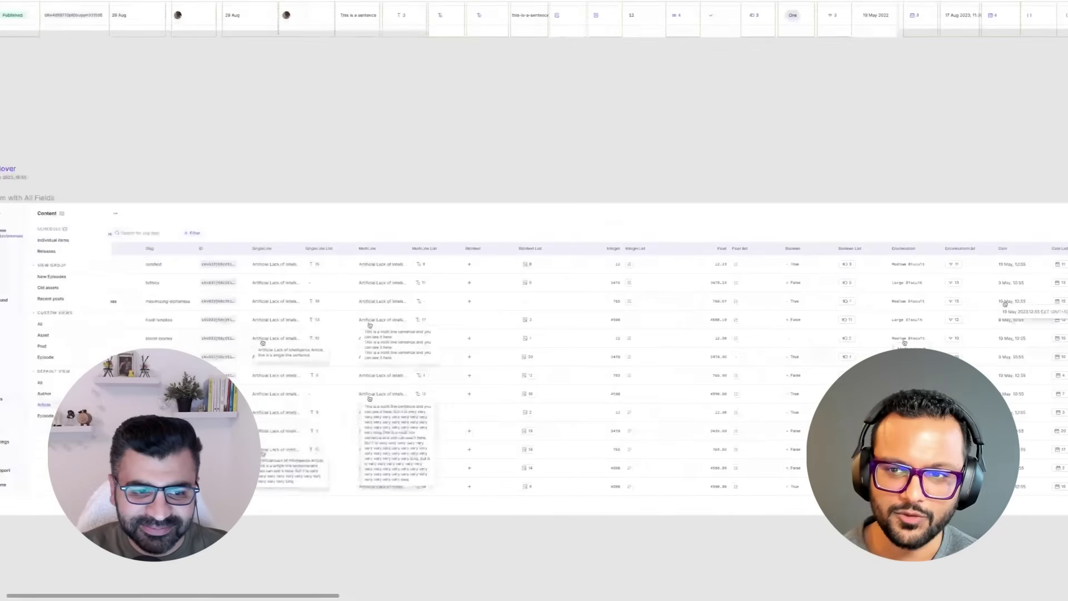
- Scroll up to the Interactions section and zoom in on the Default view frames
scroll(723, 362, "up", 1)
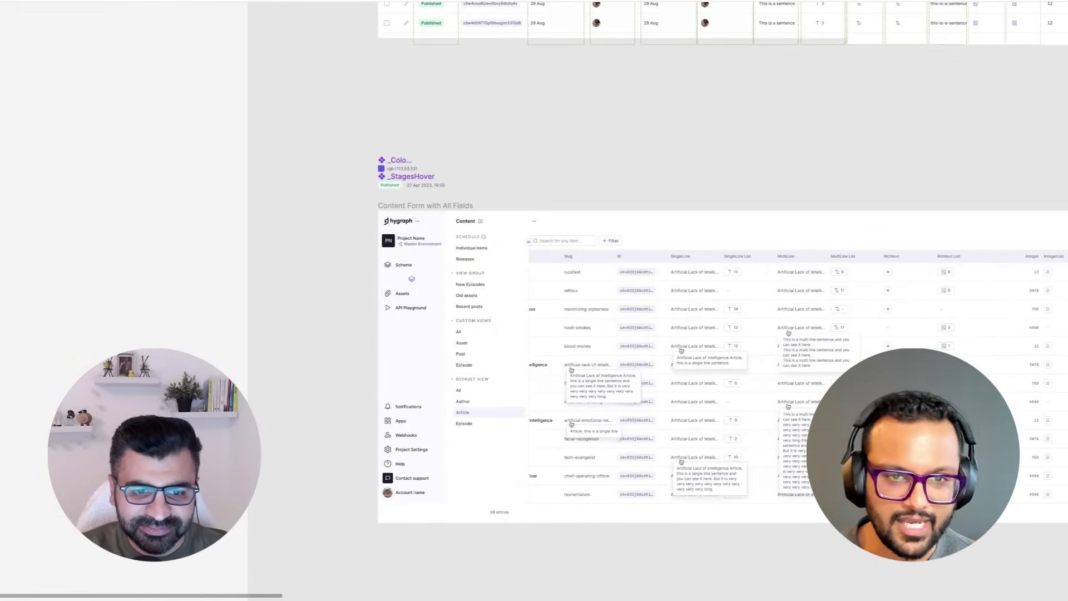
scroll(657, 300, "down", 5)
scroll(656, 301, "up", 4)
scroll(284, 129, "up", 15)
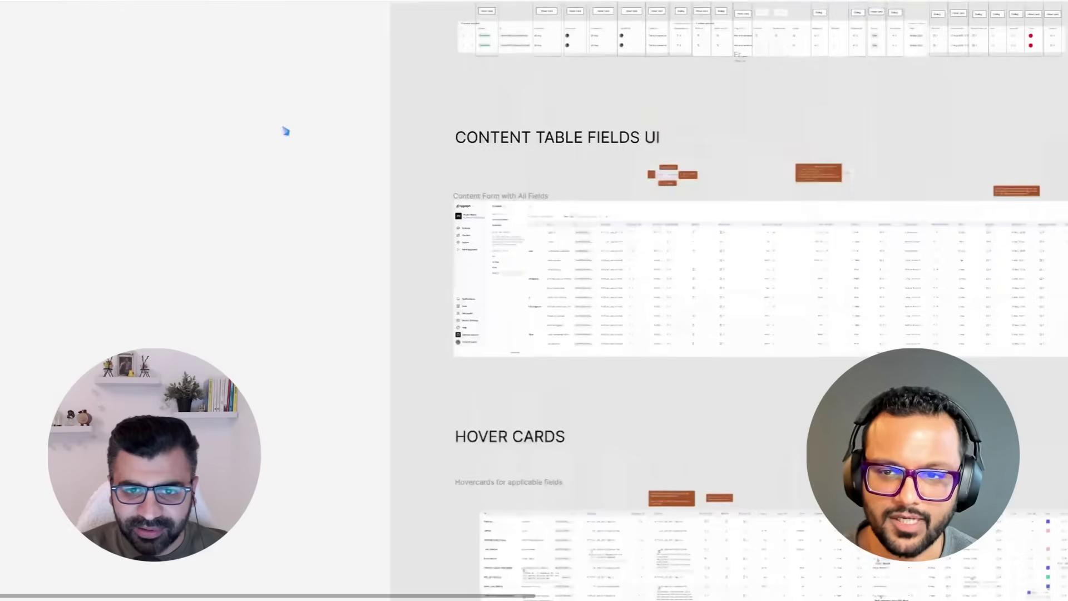
scroll(285, 131, "up", 15)
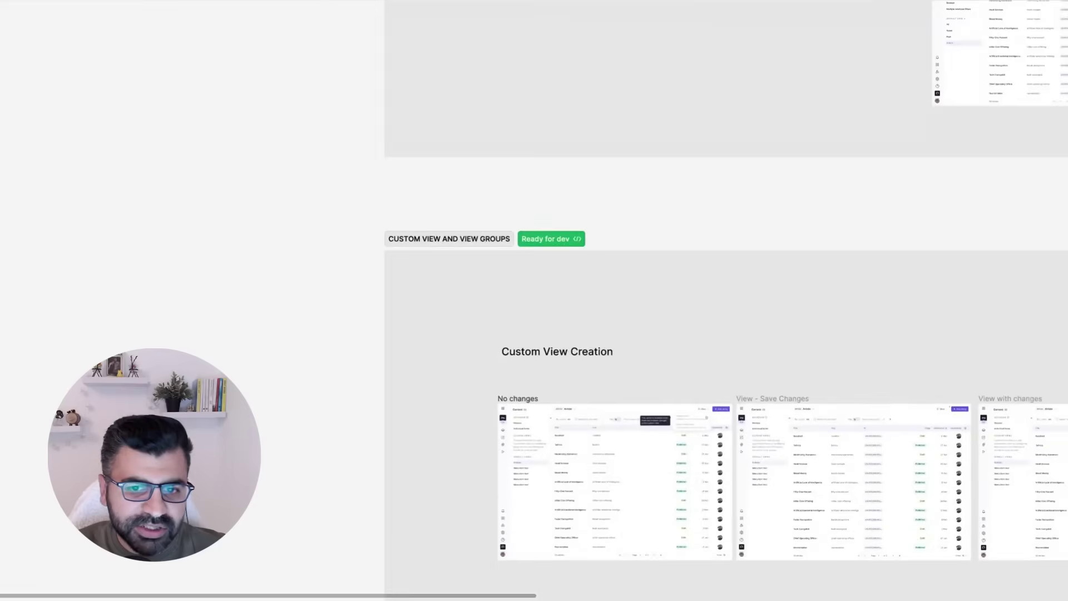
scroll(409, 134, "up", 15)
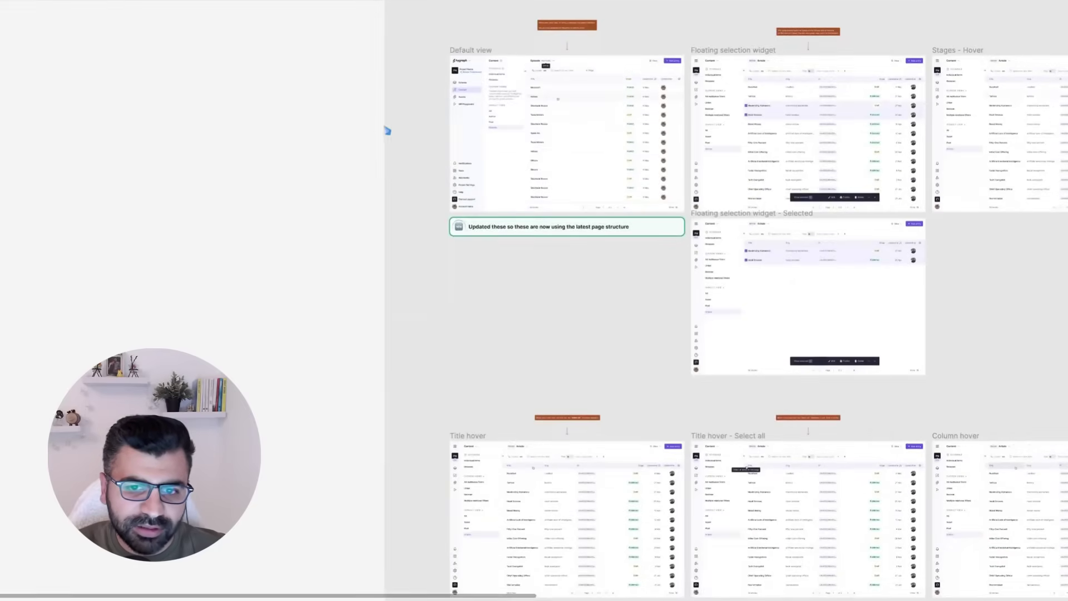
scroll(356, 123, "up", 5)
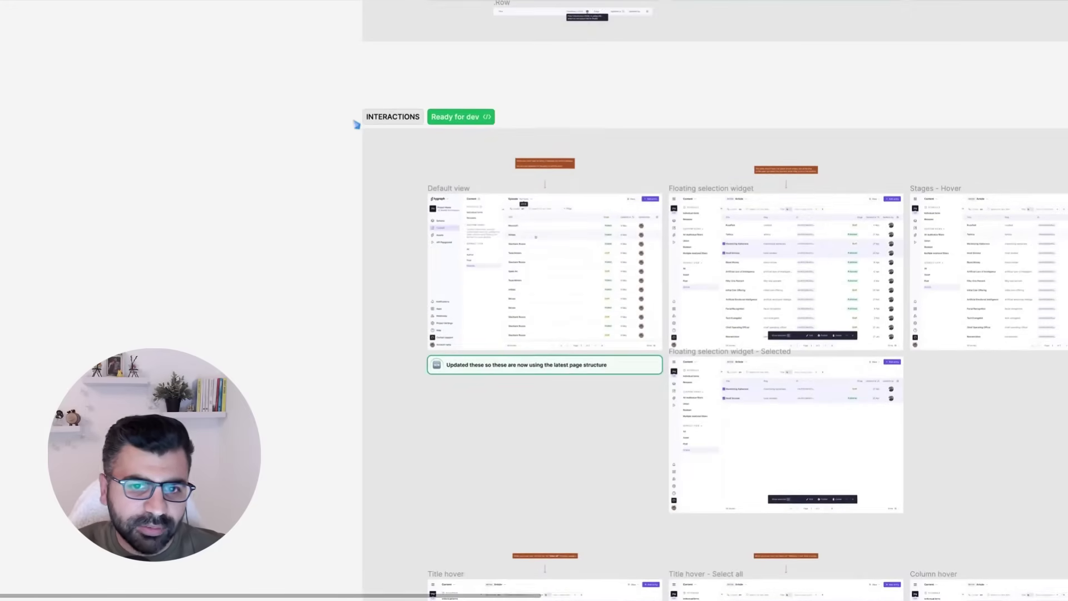
key("ctrl+equal")
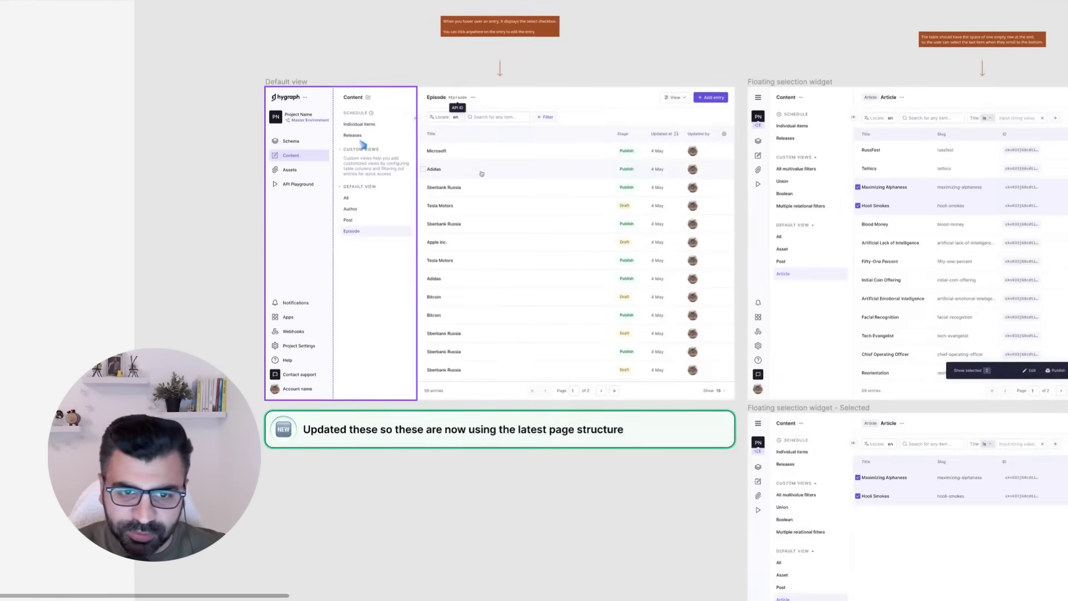
- Pan right to the Stages - Hover Content Stage tooltip, then zoom out to neighbouring frames
scroll(114, 130, "right", 10)
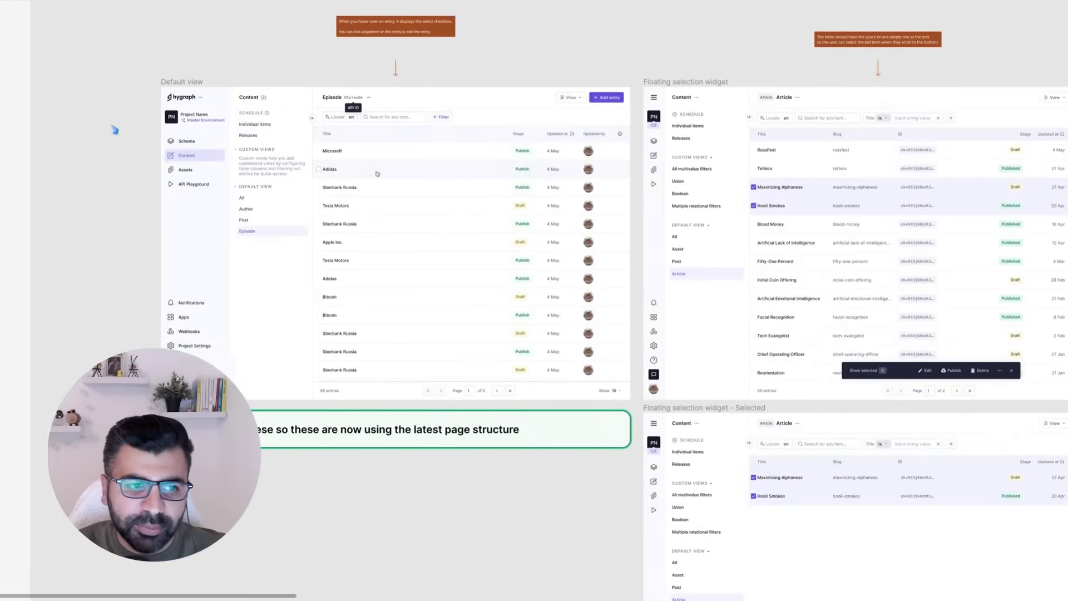
scroll(534, 301, "right", 2)
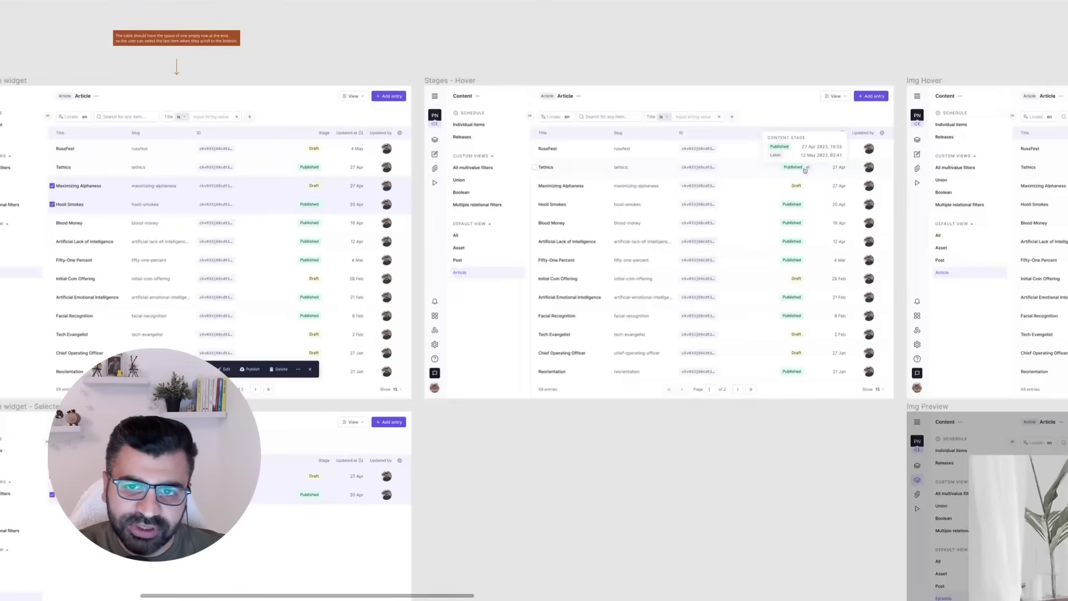
scroll(805, 170, "up", 5)
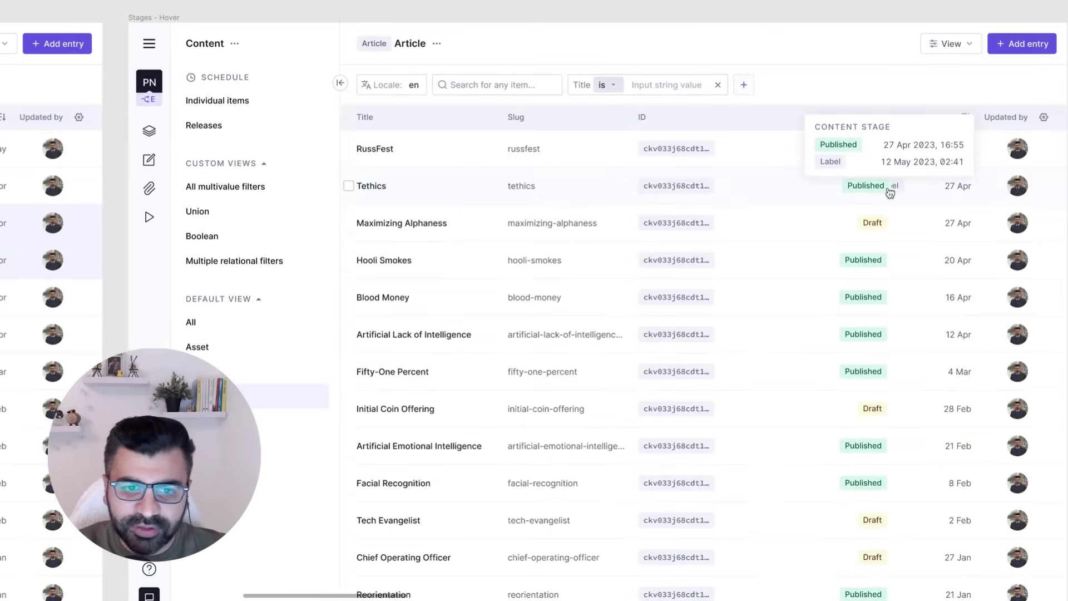
scroll(642, 477, "right", 3)
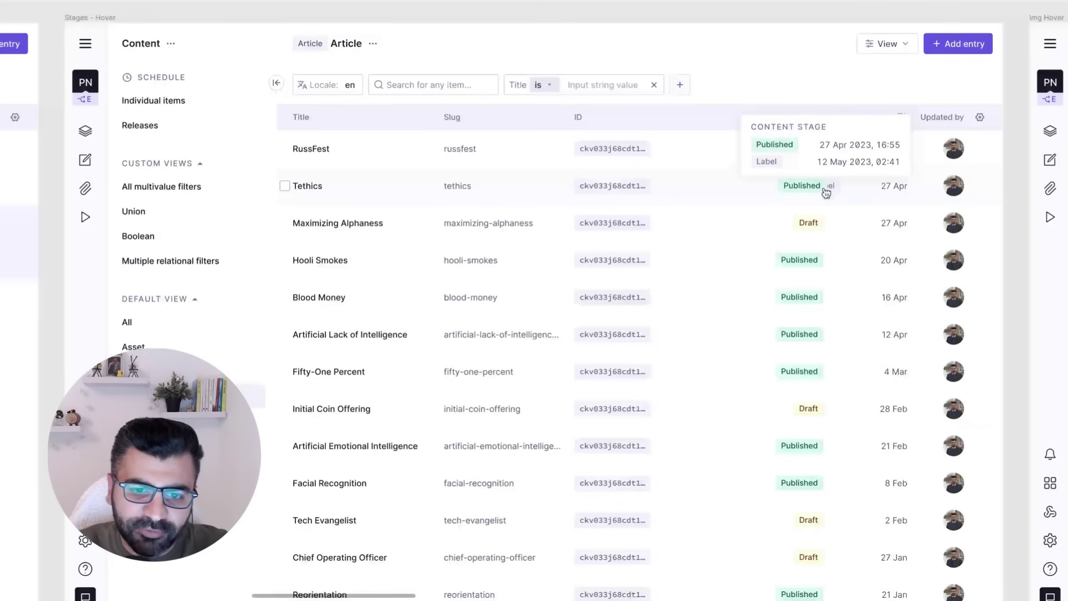
scroll(534, 300, "down", 1)
scroll(534, 301, "down", 2)
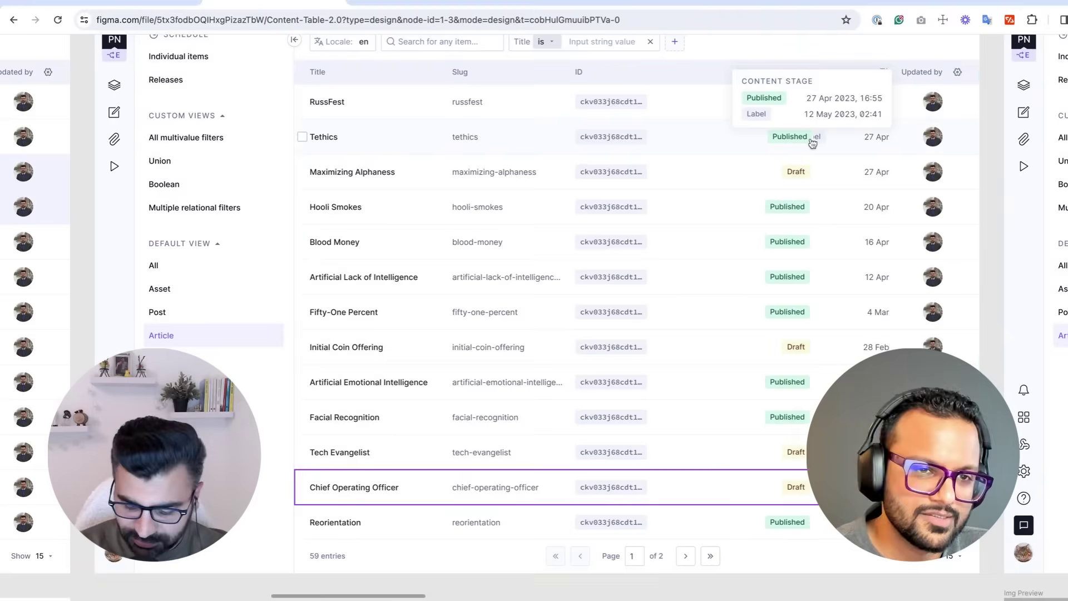
key("minus")
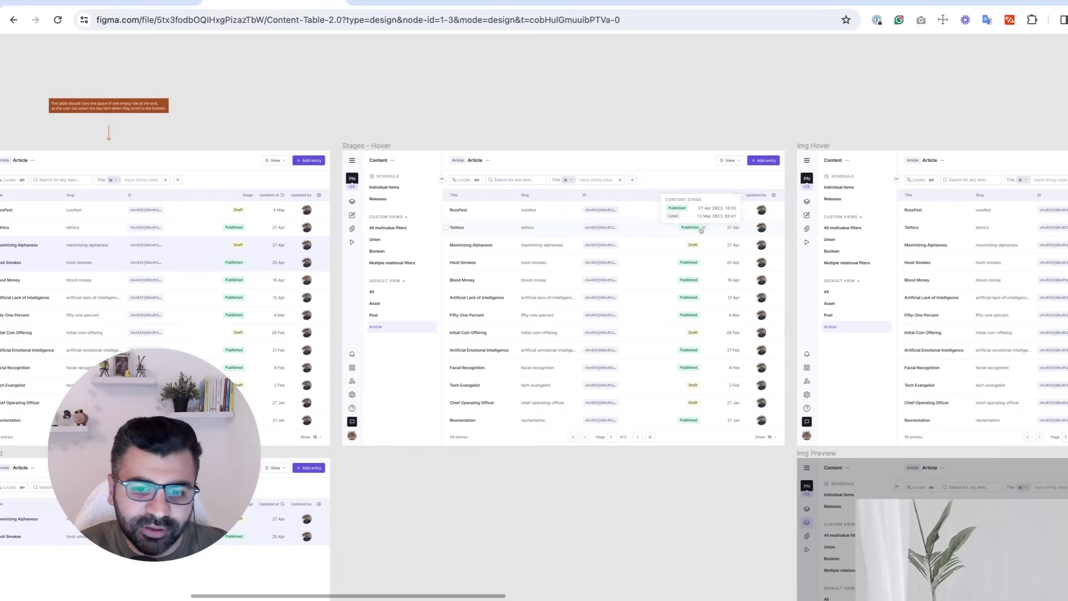
scroll(701, 230, "up", 3)
scroll(625, 474, "left", 5)
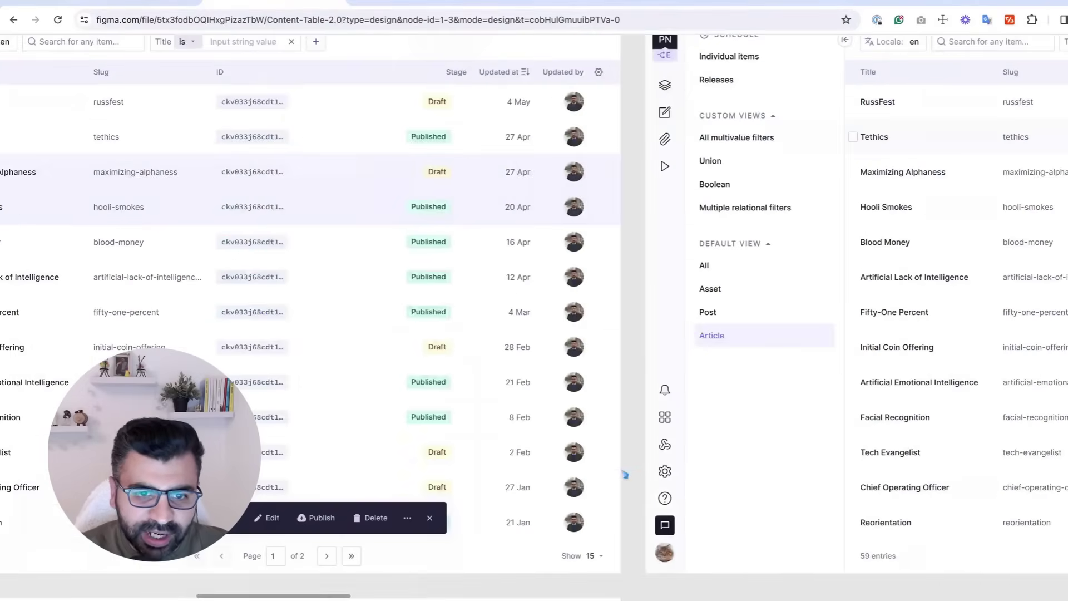
scroll(625, 474, "left", 5)
scroll(484, 312, "up", 2)
scroll(484, 312, "left", 1)
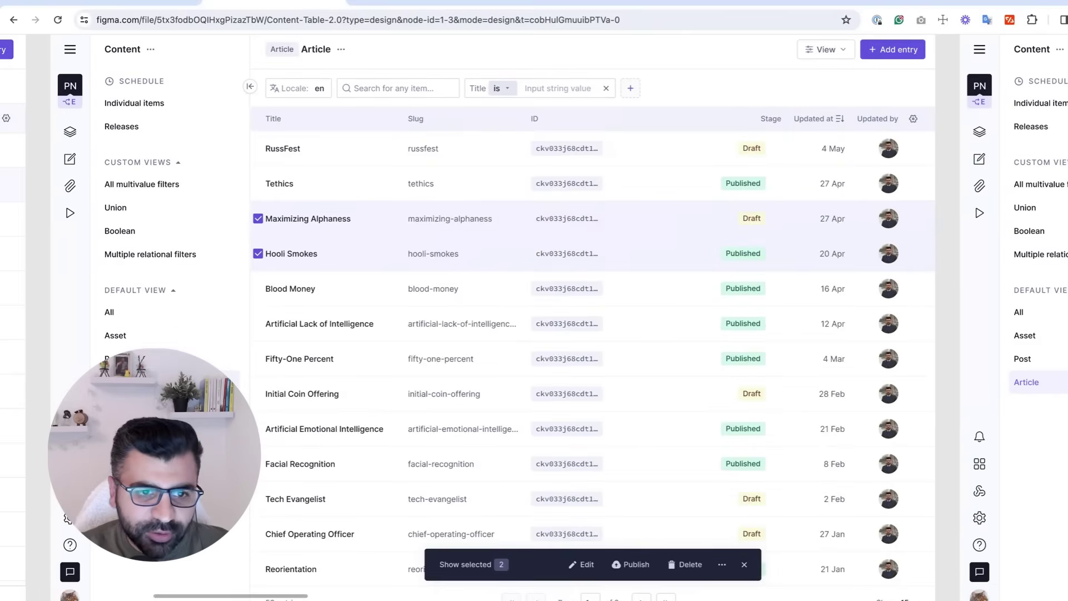
scroll(357, 256, "up", 2)
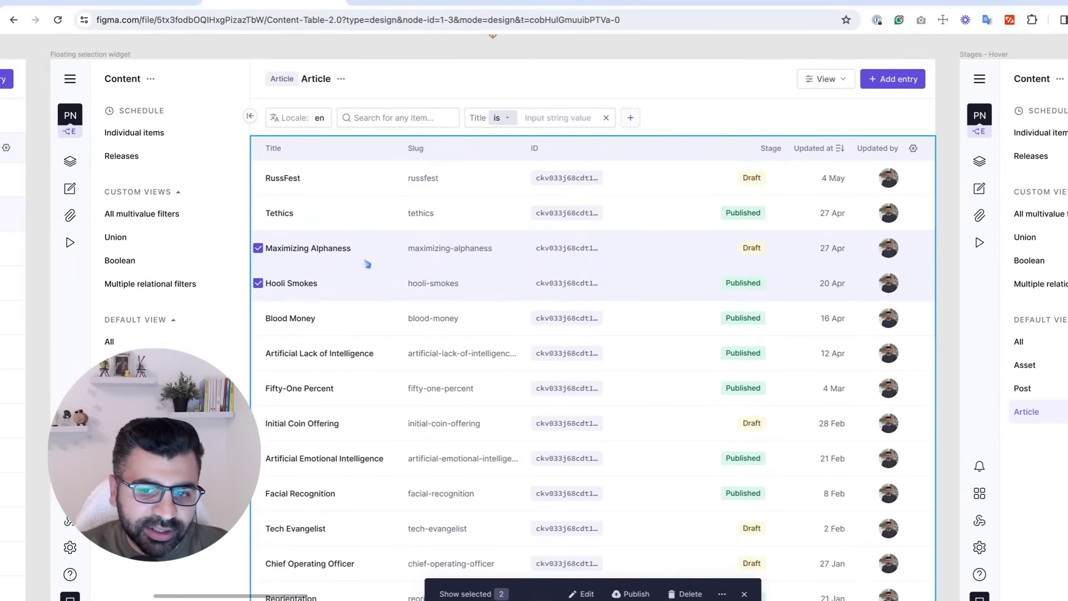
scroll(367, 264, "down", 1)
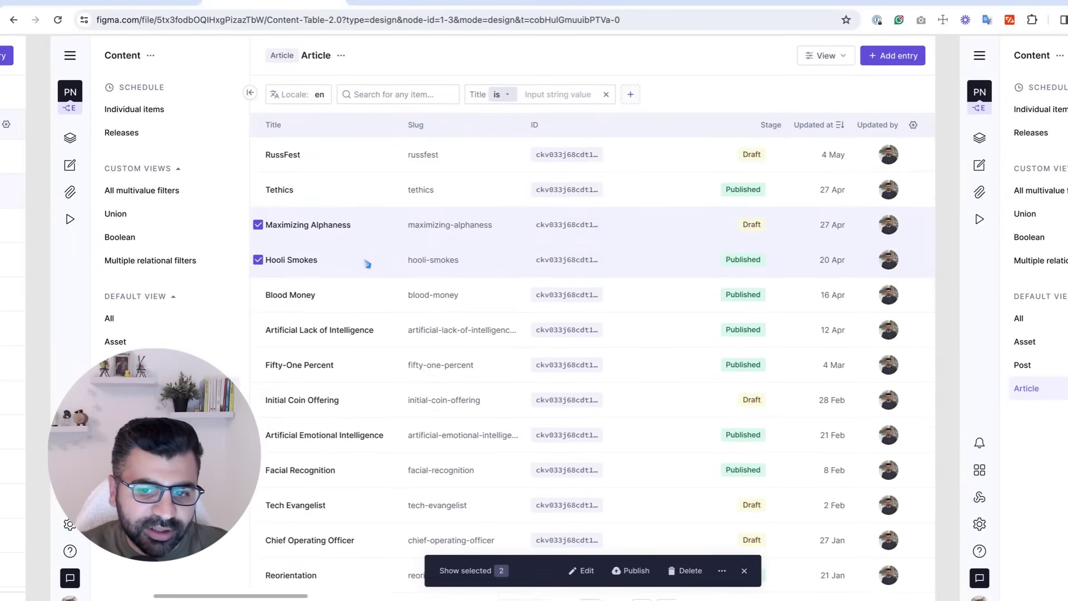
left_click(511, 3)
- Select the My blog, title and new blogpost entries in the Blog table
left_click(306, 170)
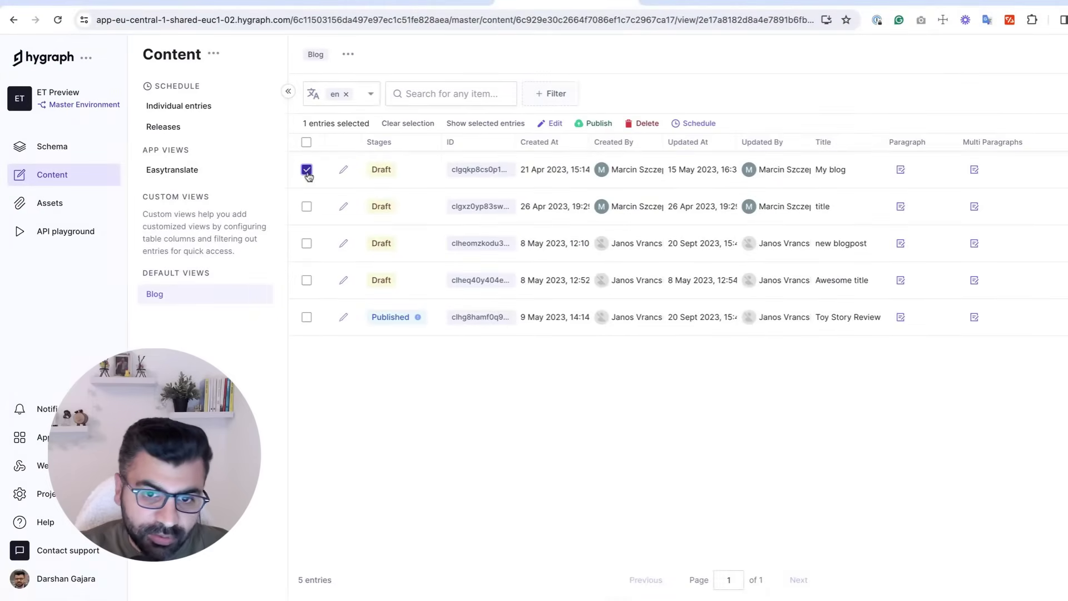
left_click(306, 207)
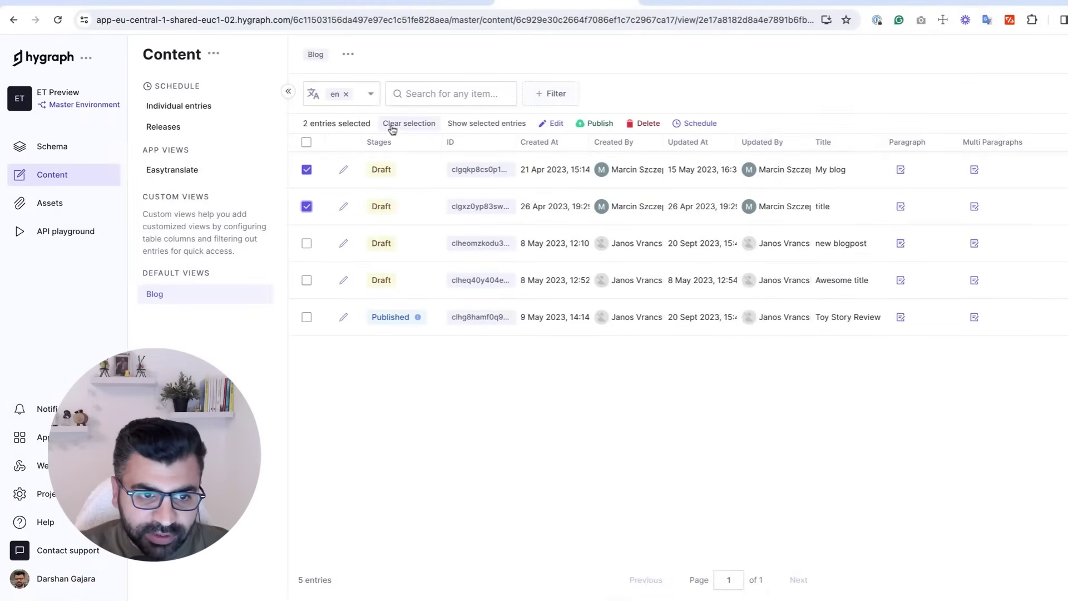
left_click(306, 244)
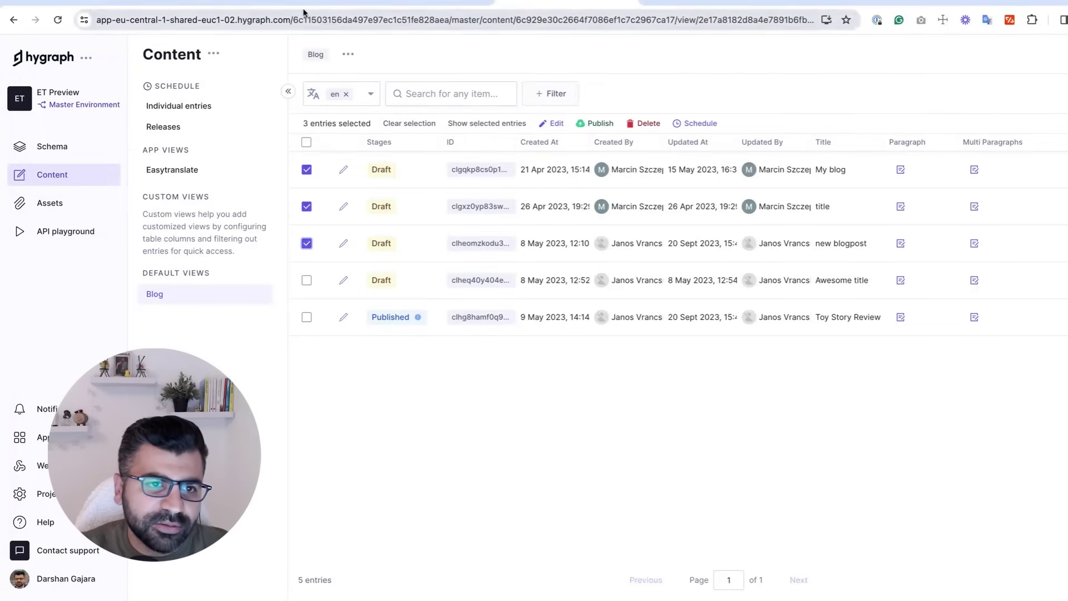
- Return to the Figma file and zoom in on the floating bulk-action bar
left_click(273, 3)
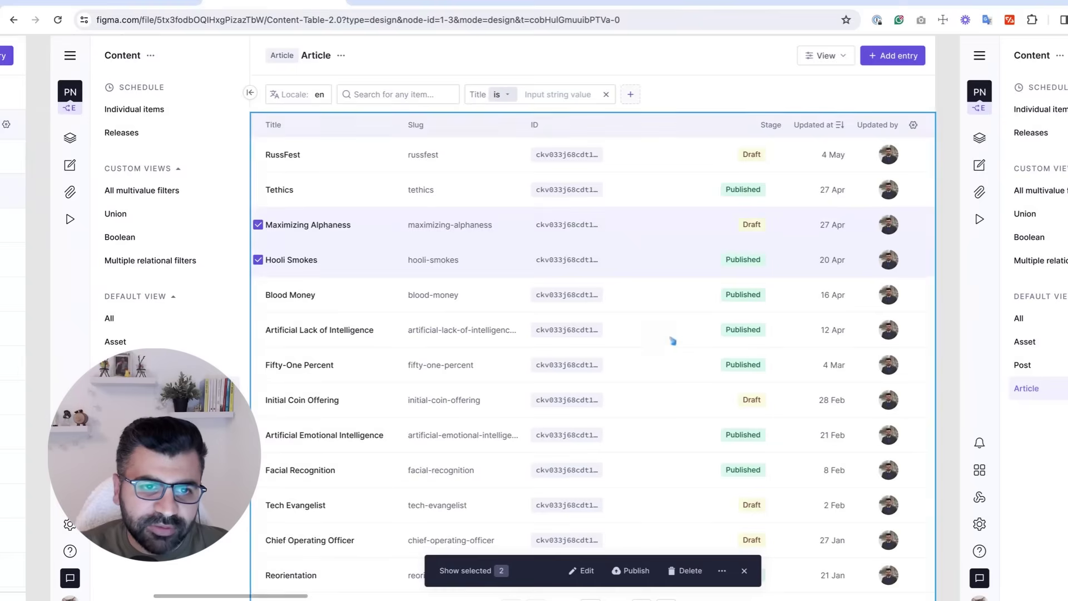
scroll(538, 299, "down", 2)
scroll(539, 299, "down", 1)
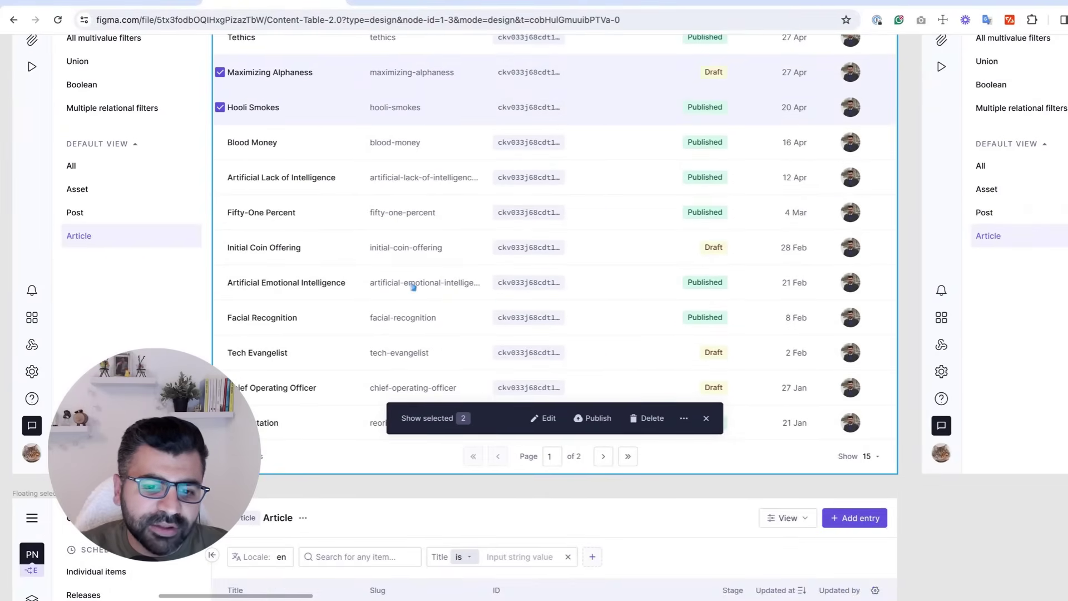
scroll(411, 283, "down", 2)
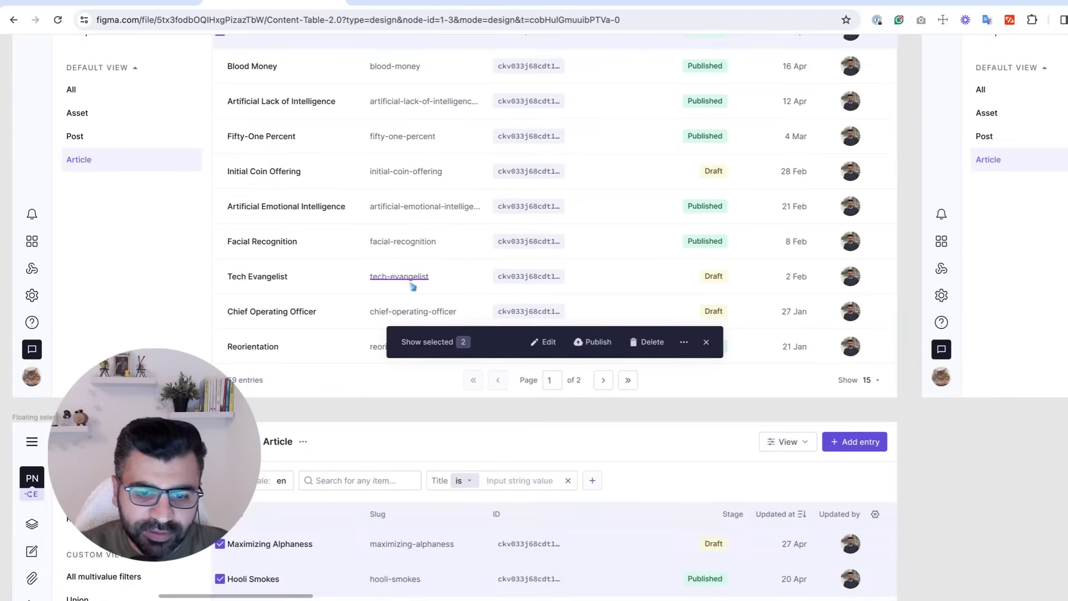
scroll(324, 203, "left", 3)
scroll(324, 202, "up", 3)
scroll(323, 204, "down", 3)
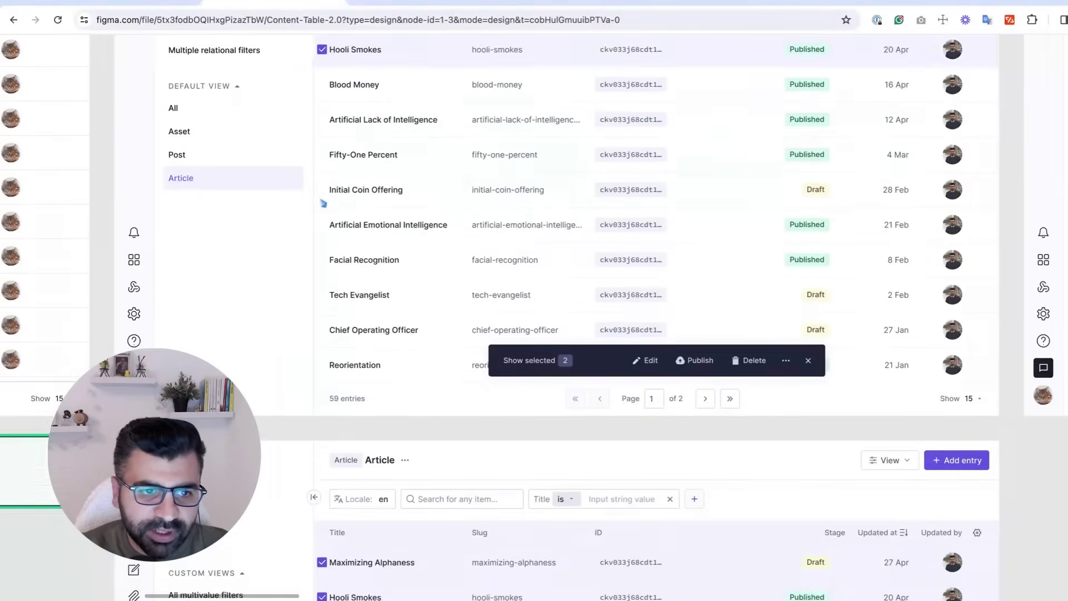
scroll(323, 202, "down", 1)
key("ctrl+plus")
scroll(390, 225, "down", 2)
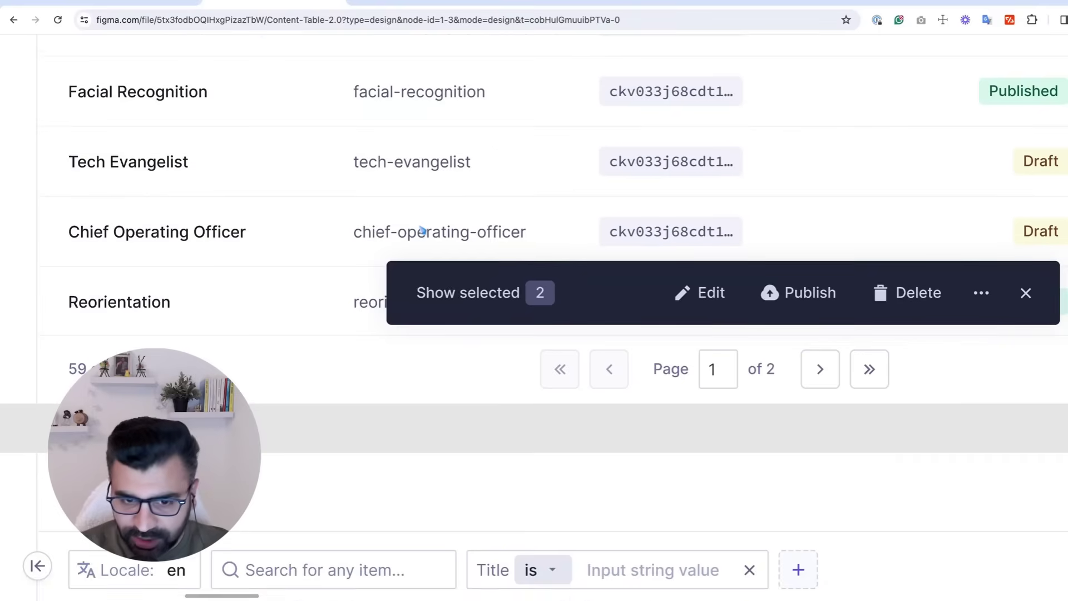
scroll(423, 231, "right", 3)
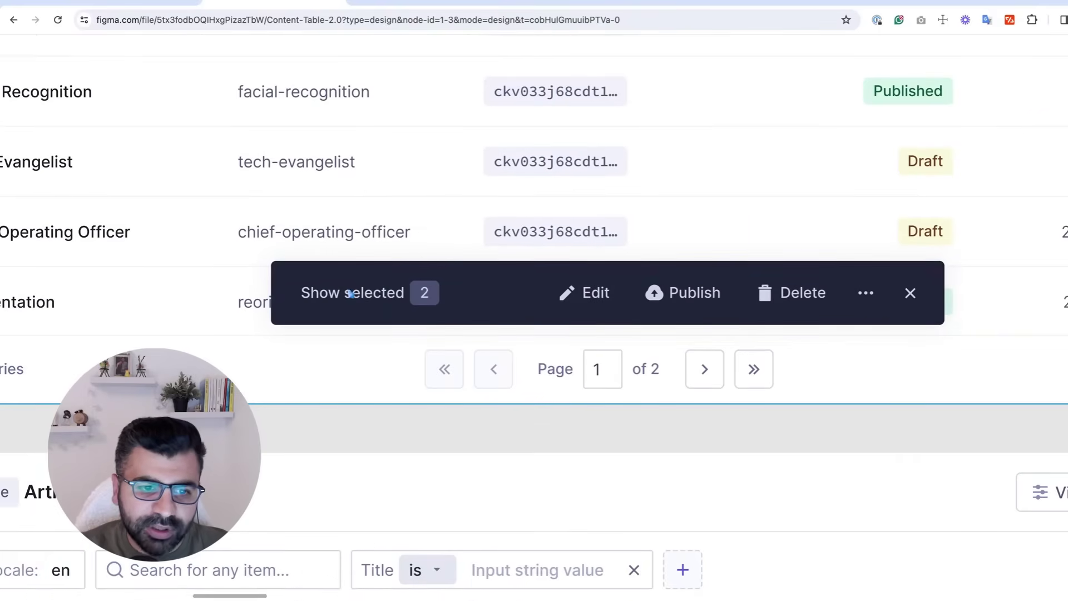
scroll(370, 300, "right", 3)
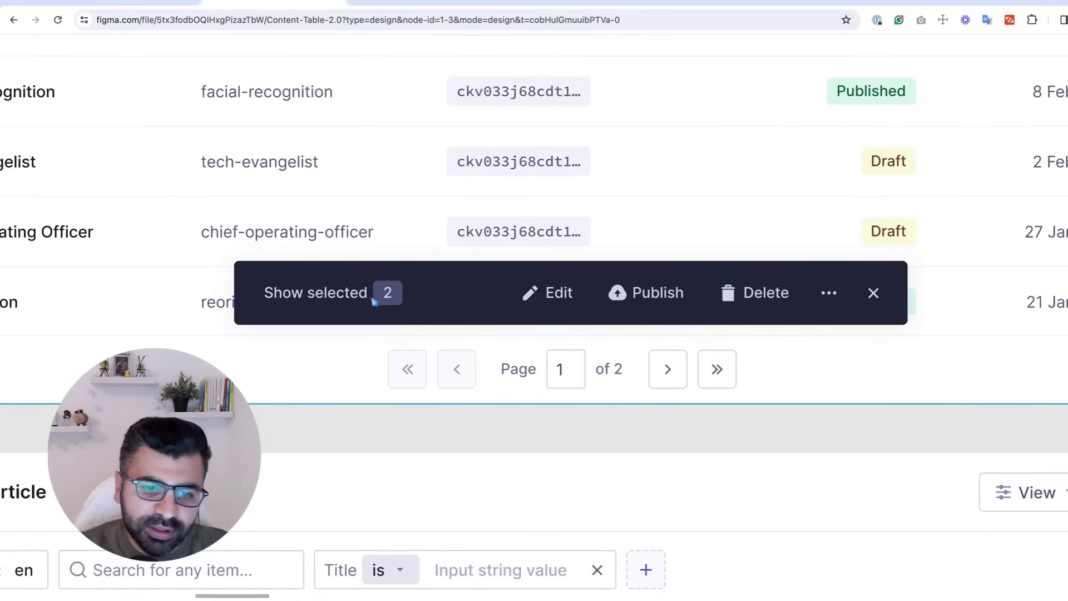
- Select the floating bulk-action bar and bring back the editor interface with Ctrl+\
left_click(568, 315)
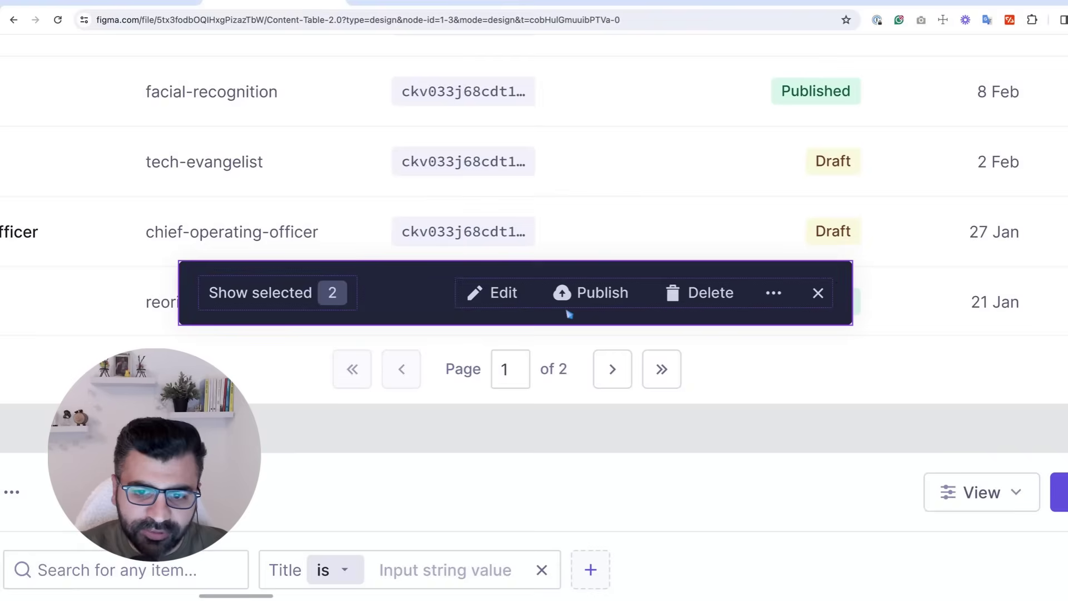
scroll(568, 315, "down", 6)
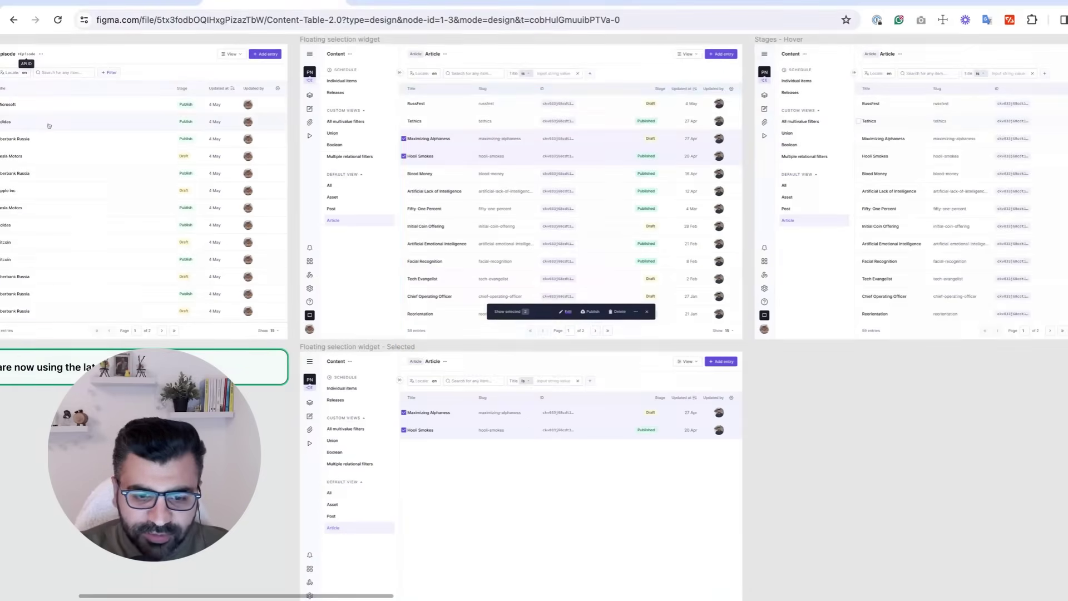
scroll(48, 126, "down", 5)
key("ctrl+backslash")
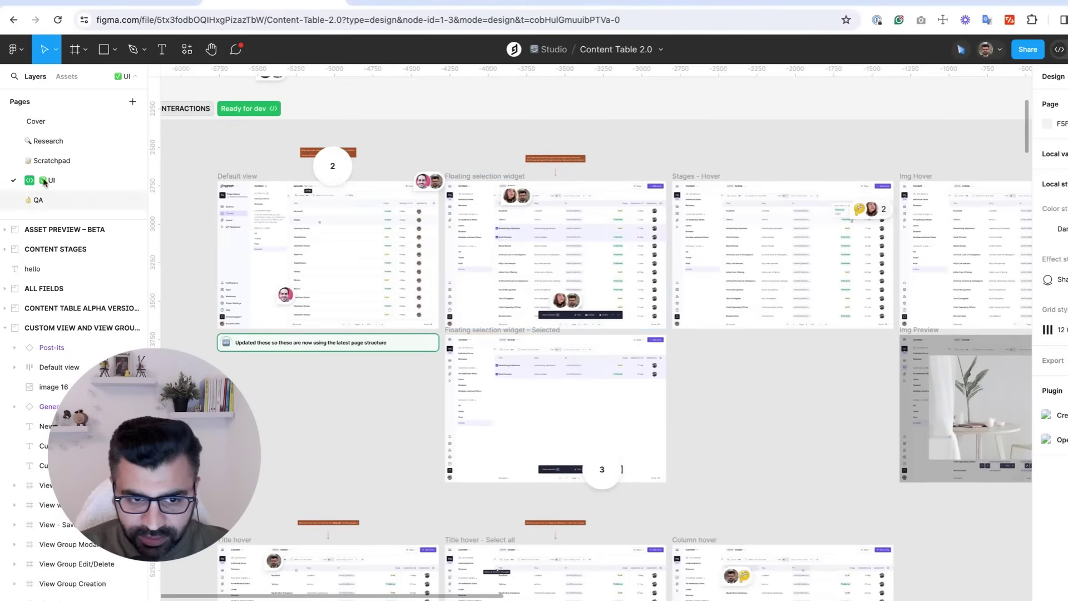
left_click(52, 161)
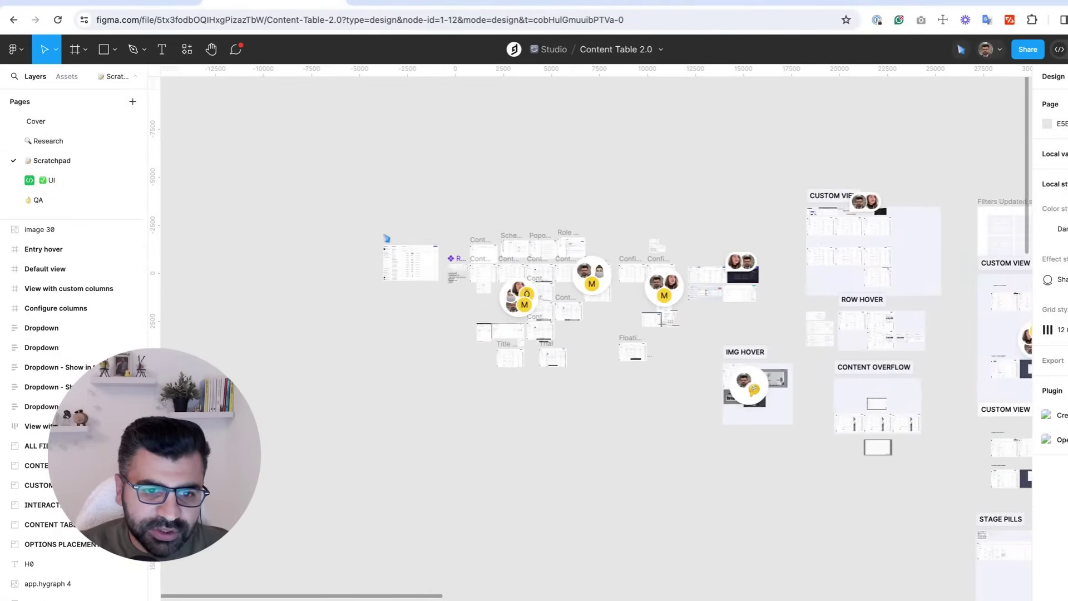
scroll(485, 295, "up", 5)
scroll(260, 100, "up", 3)
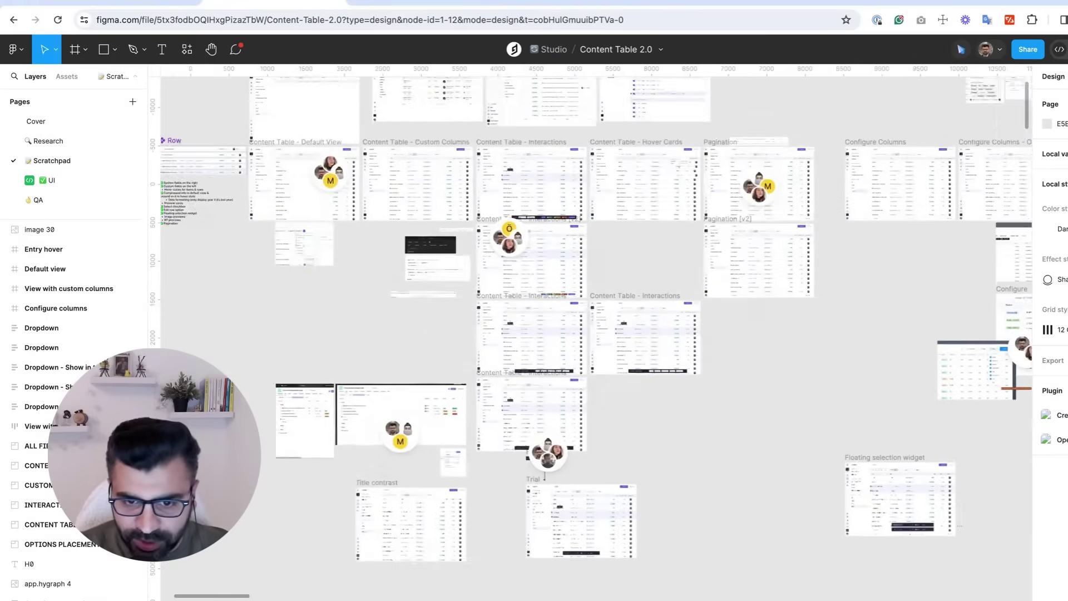
key("shift+c")
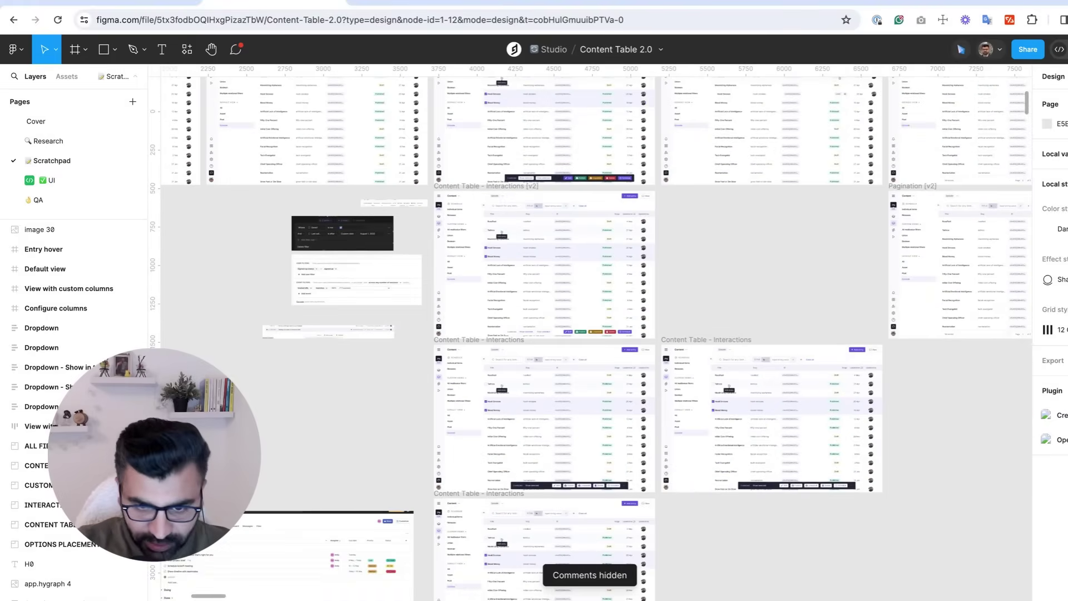
scroll(590, 327, "up", 5)
scroll(590, 328, "up", 2)
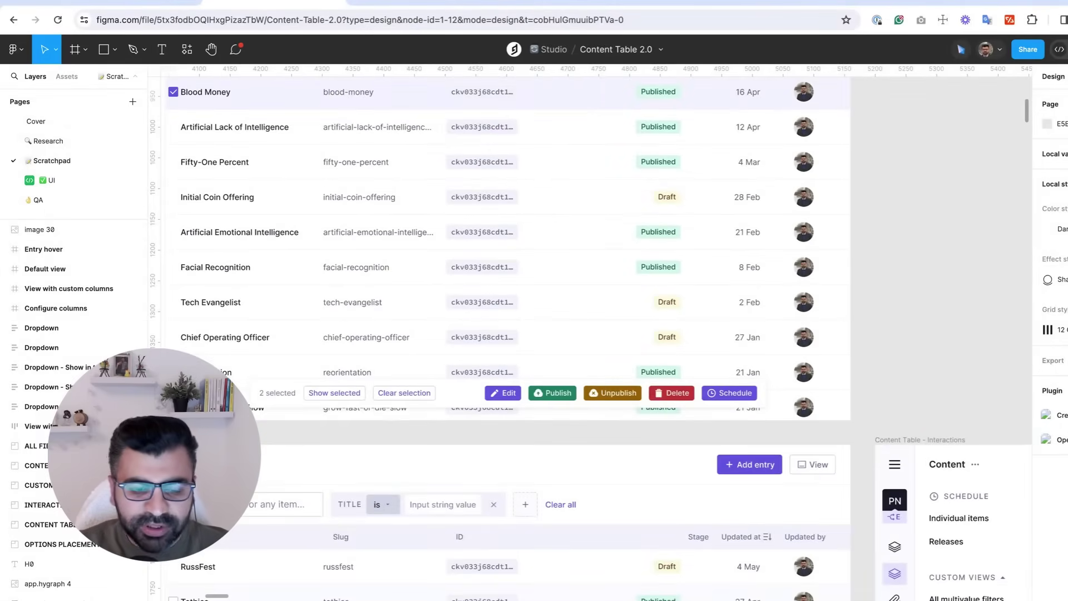
scroll(592, 339, "up", 1)
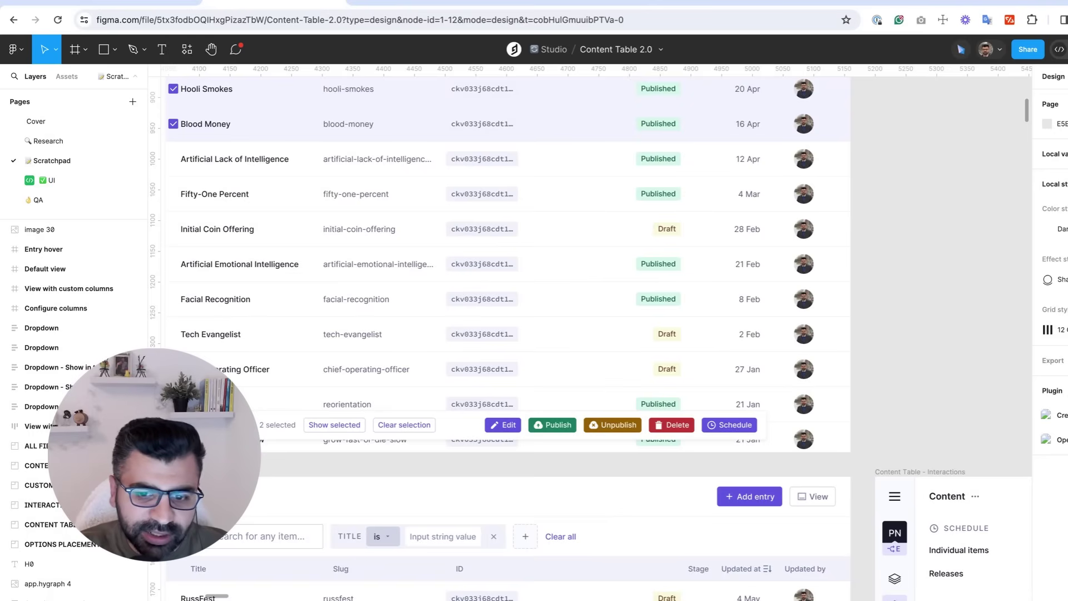
scroll(297, 507, "left", 2)
scroll(297, 507, "down", 5)
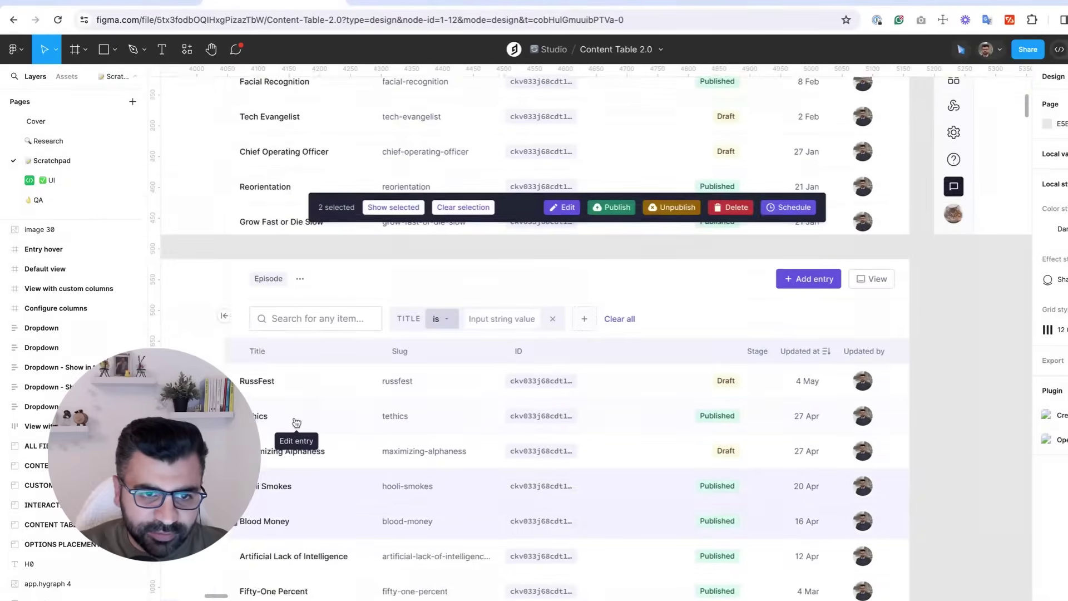
scroll(534, 334, "down", 10)
scroll(534, 334, "up", 2)
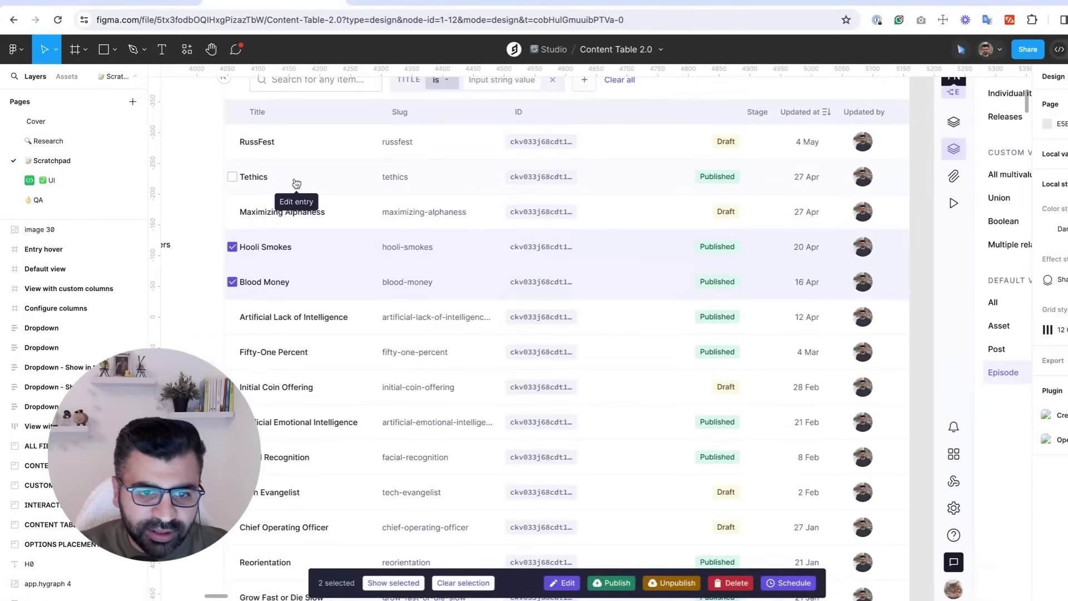
scroll(534, 334, "up", 3)
scroll(534, 334, "down", 8)
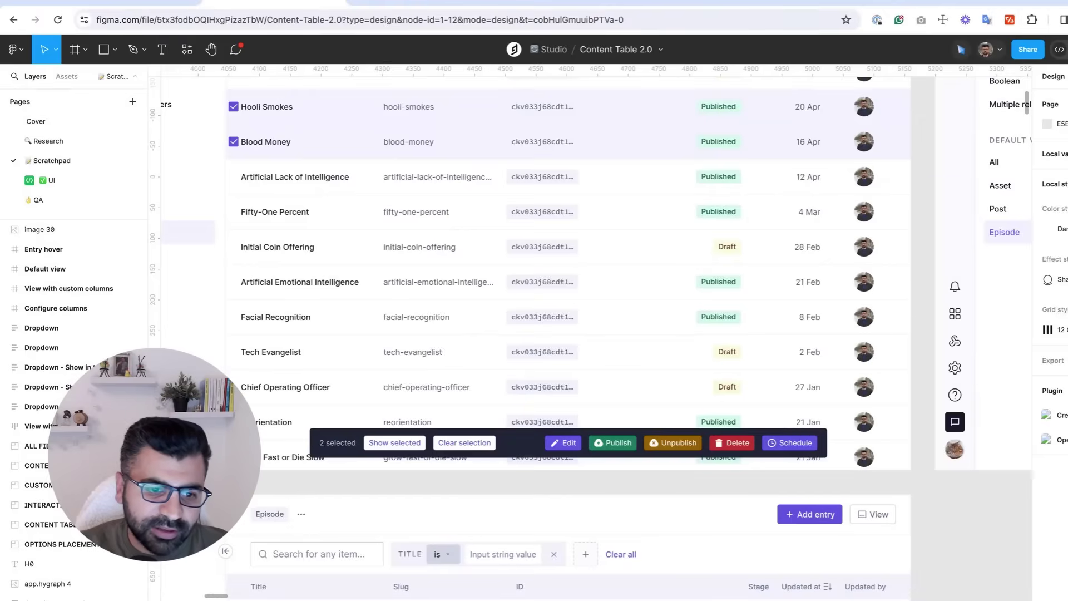
scroll(517, 362, "down", 4)
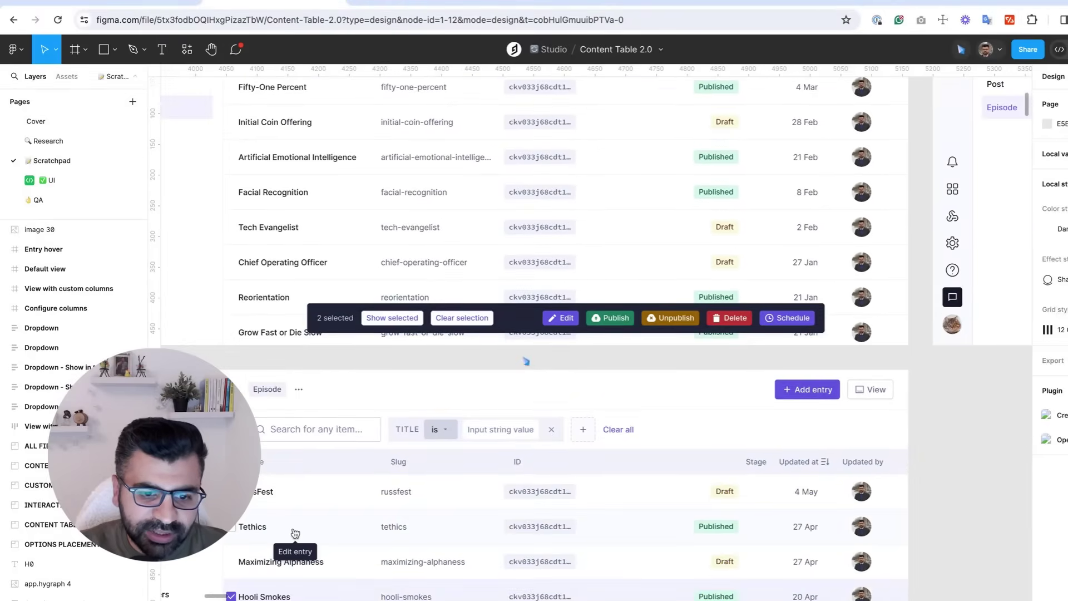
scroll(517, 361, "down", 3)
scroll(520, 311, "up", 1)
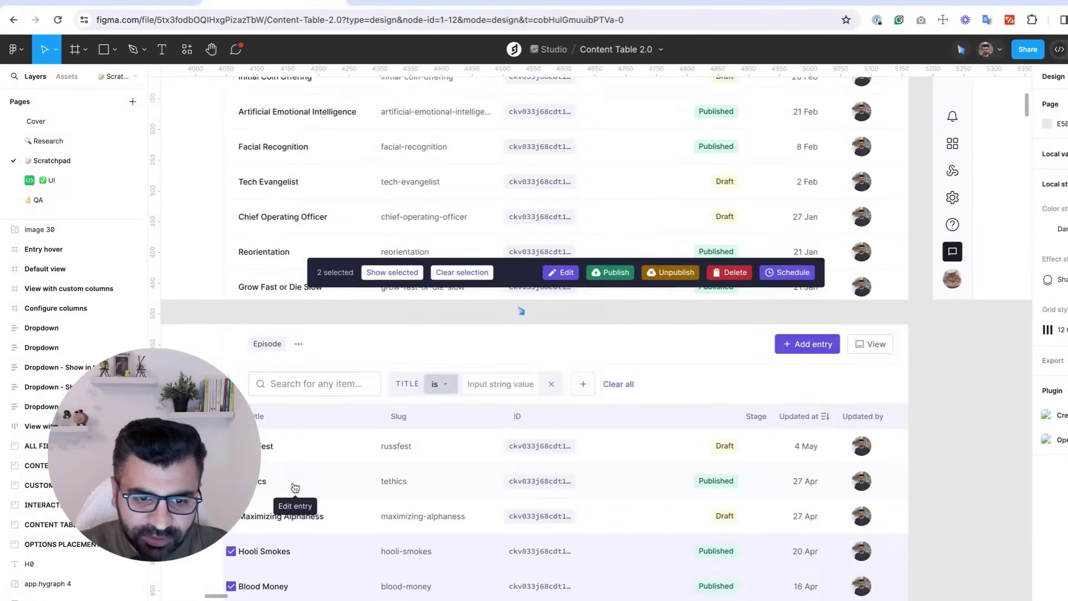
scroll(521, 311, "down", 5)
scroll(520, 231, "up", 3)
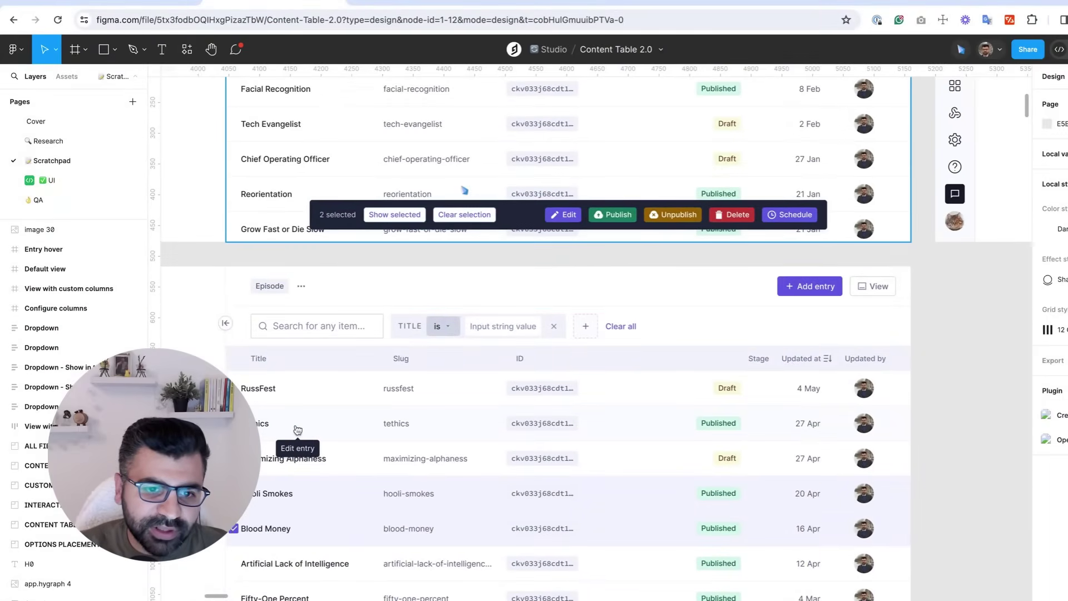
scroll(466, 196, "down", 2)
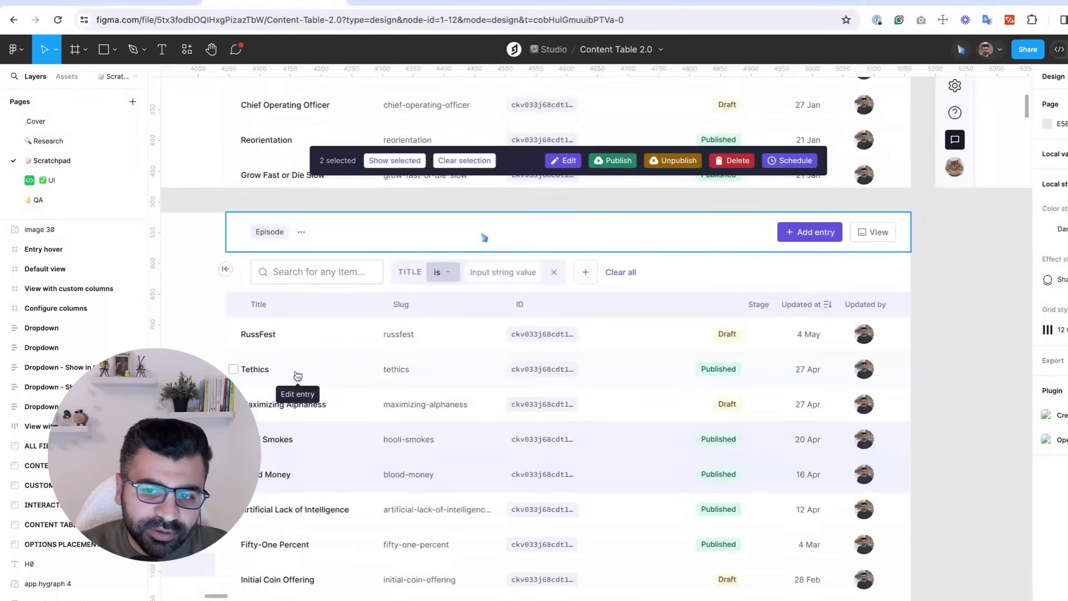
scroll(484, 238, "down", 7)
scroll(484, 238, "up", 14)
scroll(484, 238, "down", 1)
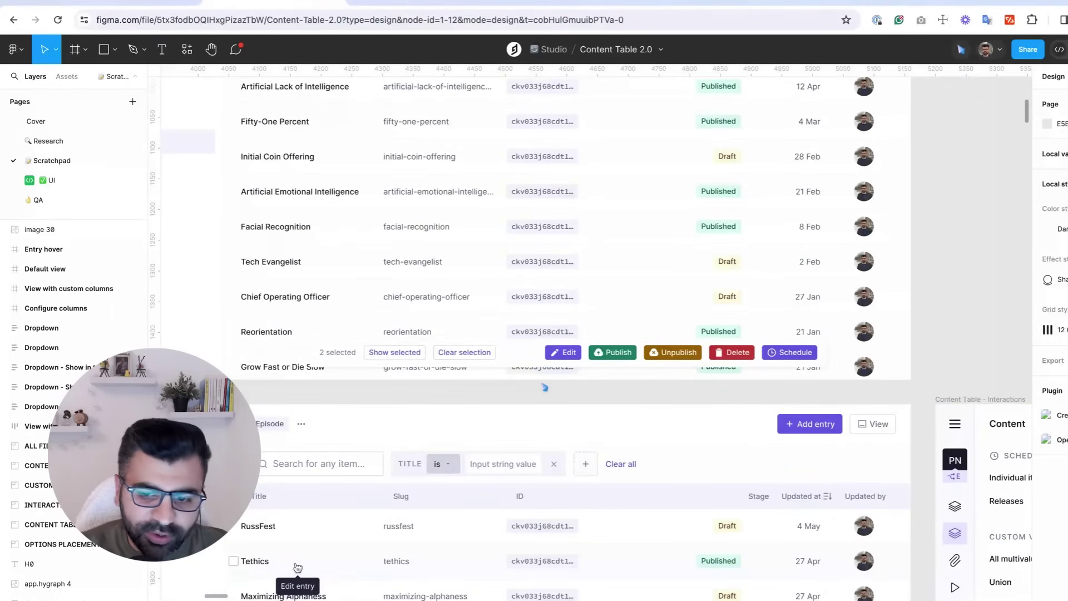
scroll(544, 387, "down", 18)
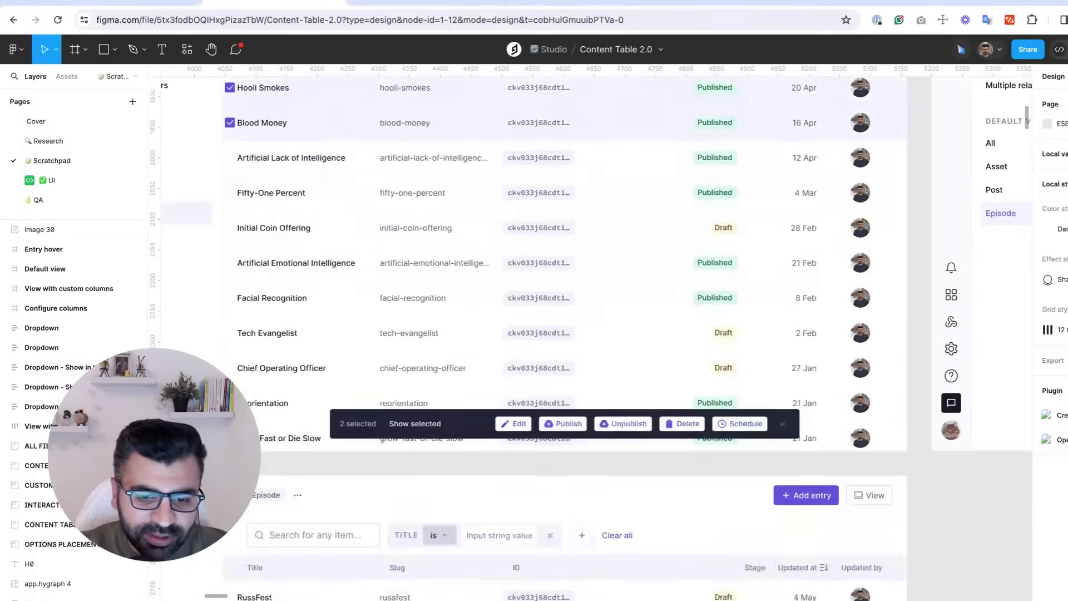
scroll(461, 381, "down", 3)
scroll(461, 381, "down", 1)
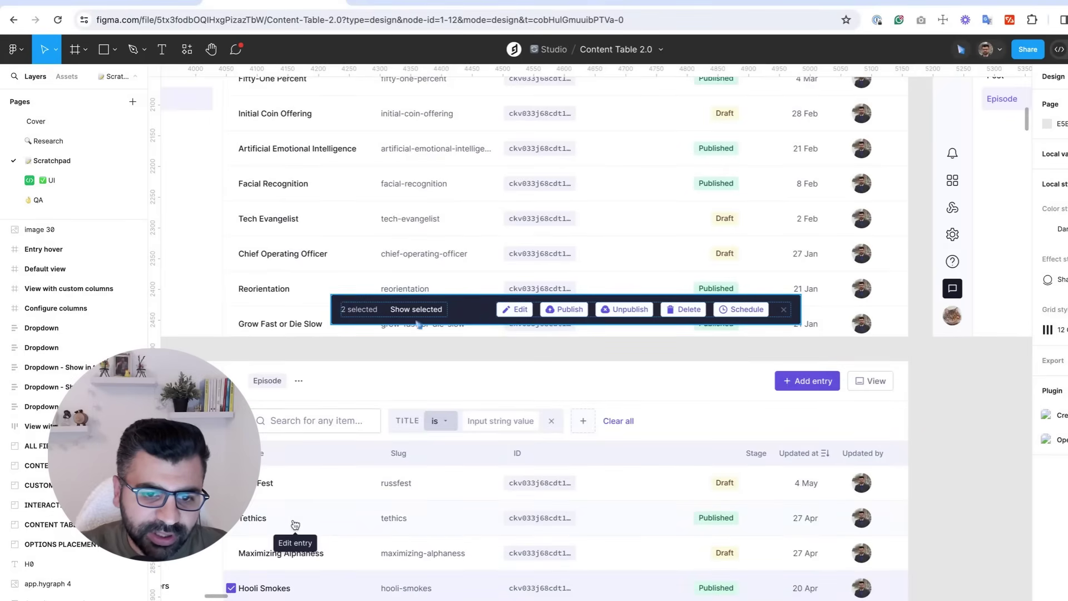
scroll(476, 359, "down", 5)
scroll(476, 359, "down", 5)
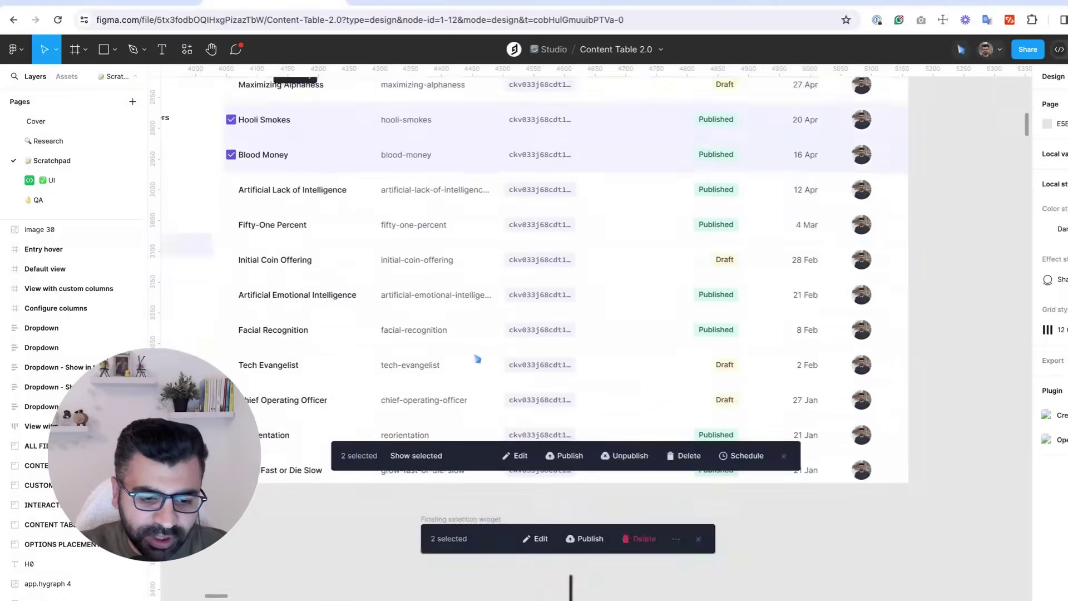
scroll(520, 399, "down", 2)
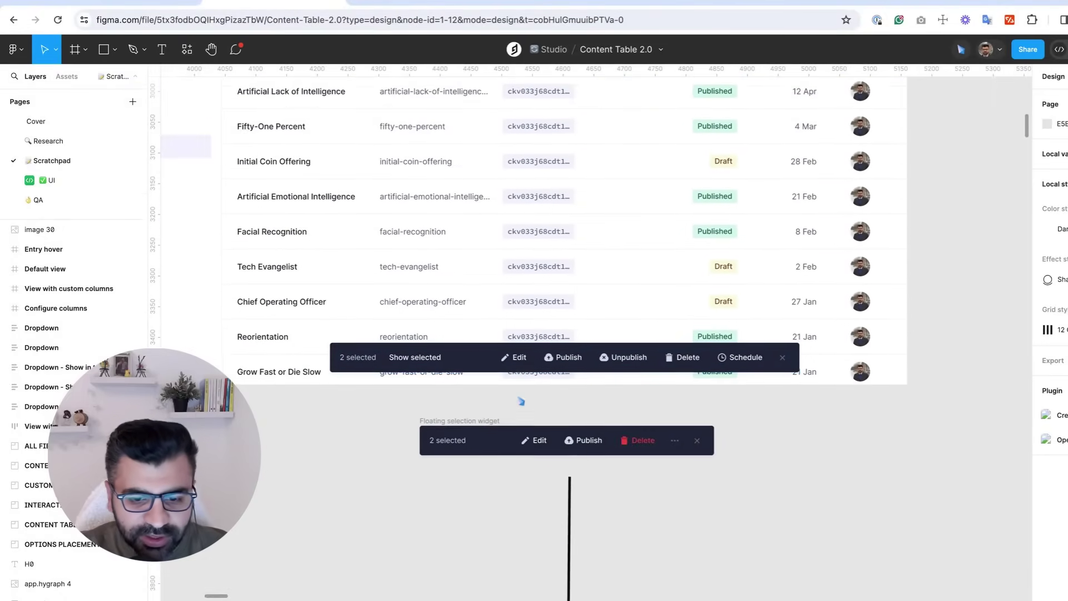
scroll(520, 398, "up", 5)
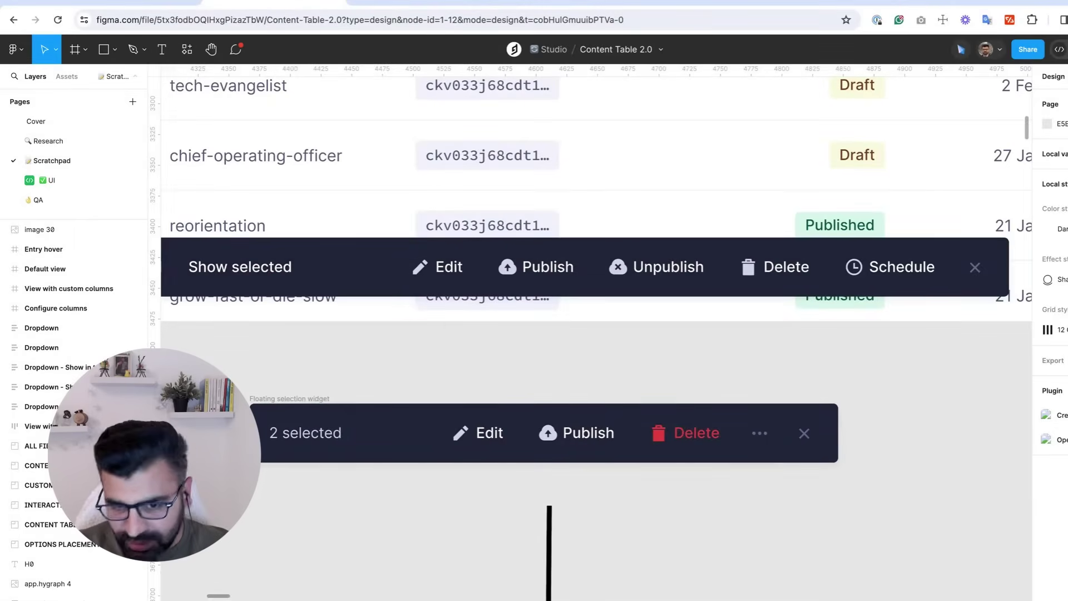
scroll(539, 331, "down", 5)
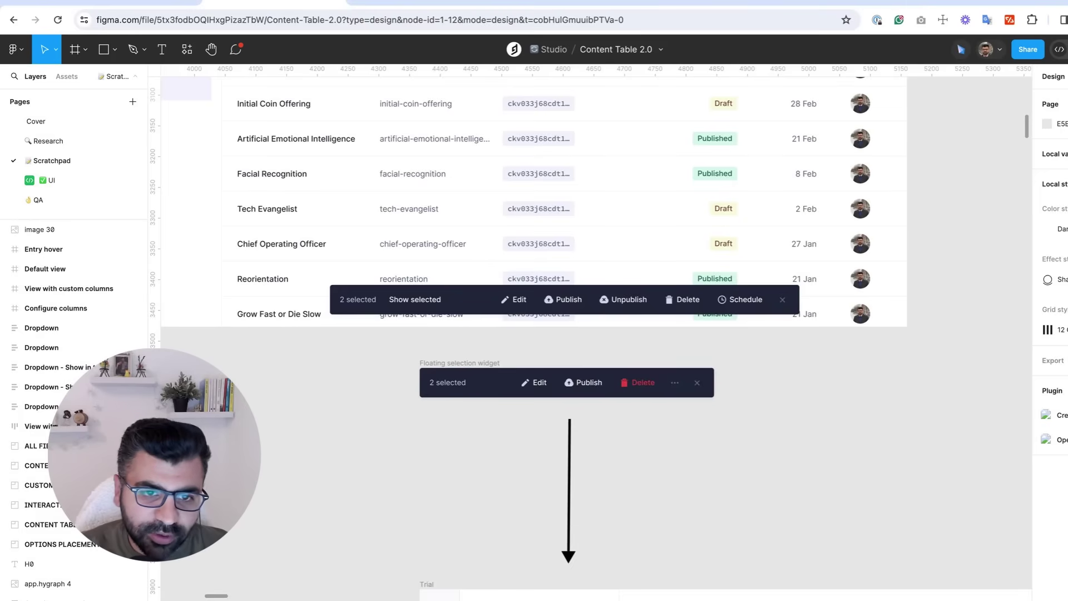
scroll(612, 331, "up", 3)
scroll(612, 331, "down", 3)
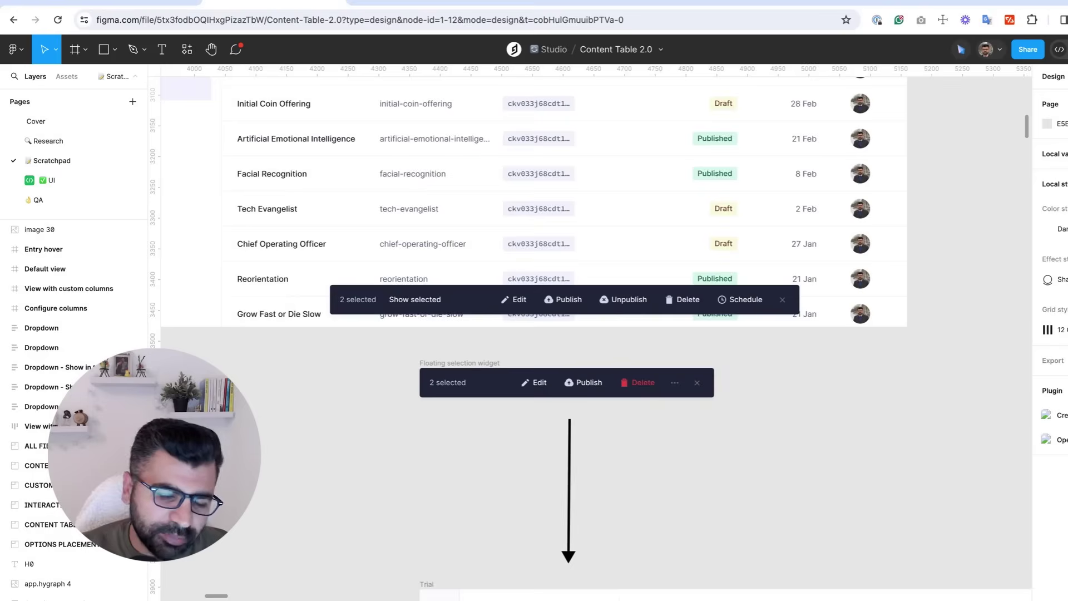
scroll(589, 333, "down", 3)
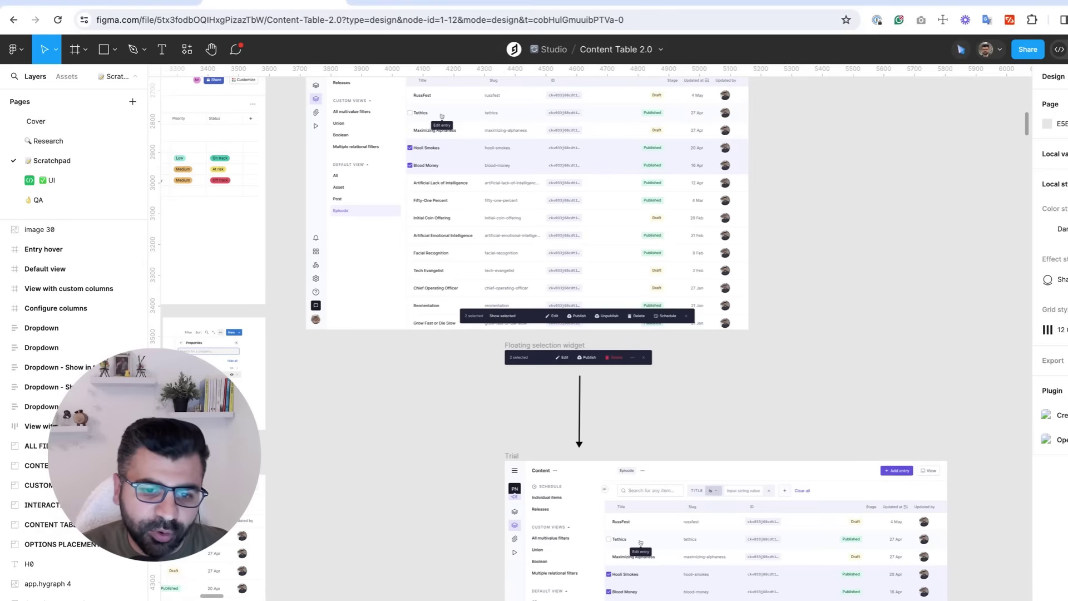
scroll(590, 334, "down", 2)
scroll(590, 334, "up", 3)
scroll(627, 323, "down", 5)
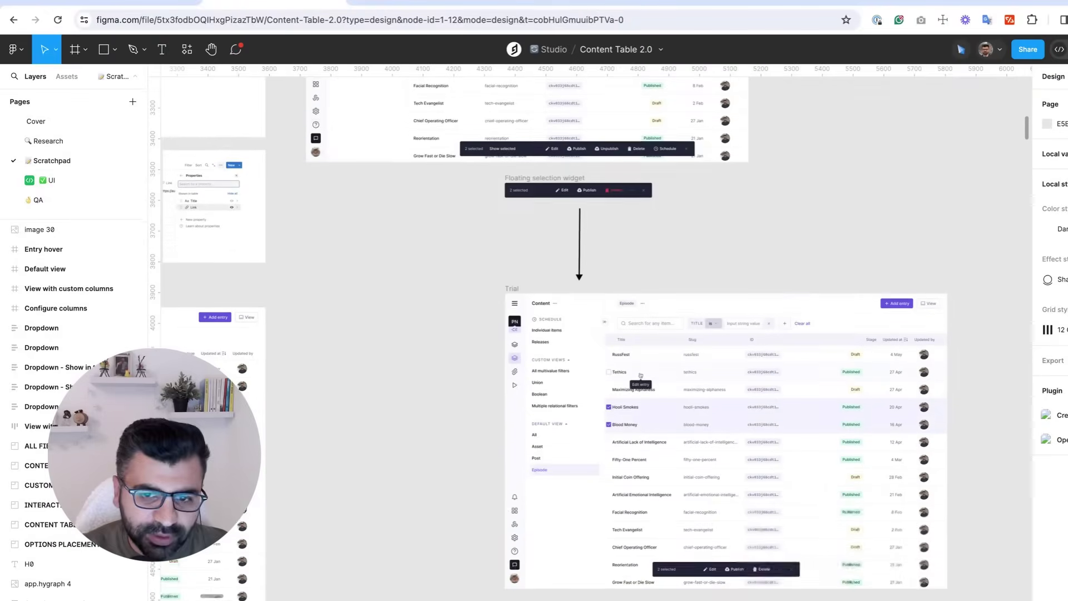
scroll(612, 333, "down", 3)
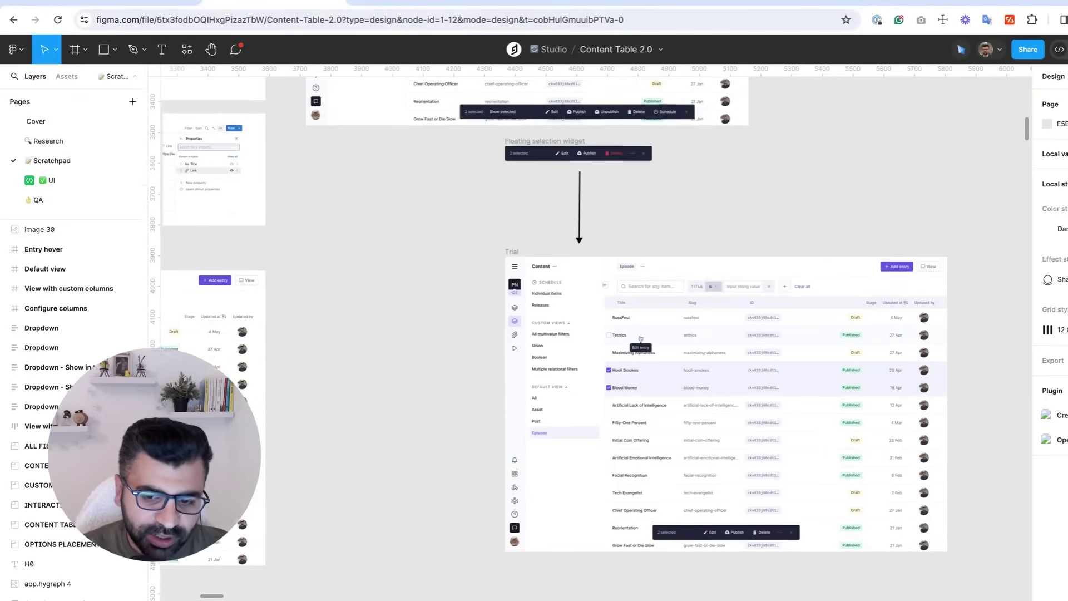
scroll(612, 334, "right", 3)
scroll(629, 333, "right", 1)
scroll(629, 334, "up", 1)
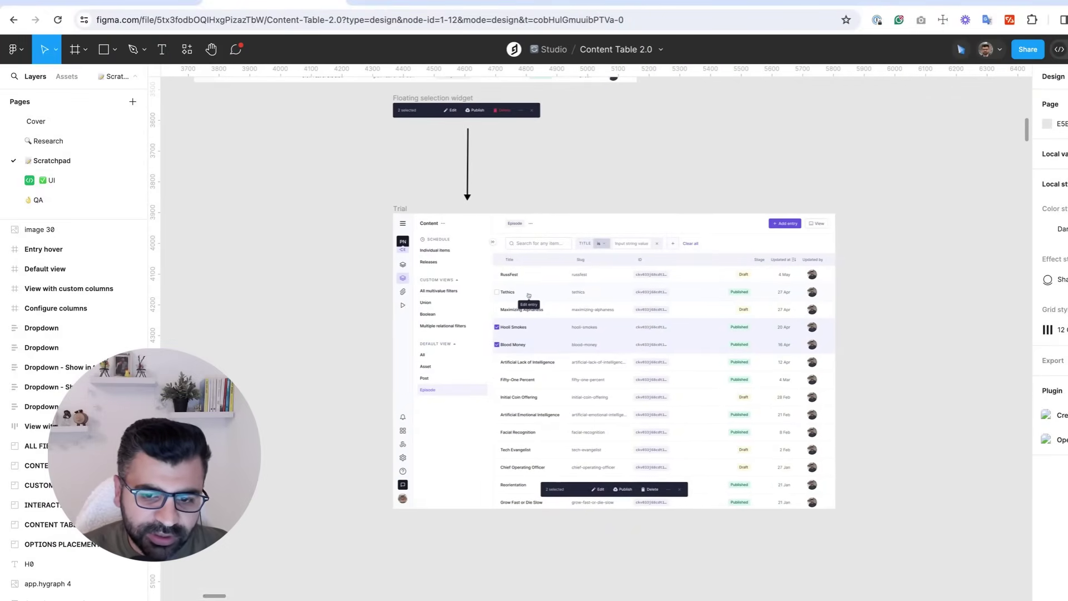
scroll(593, 333, "up", 3, "ctrl")
scroll(612, 333, "right", 3)
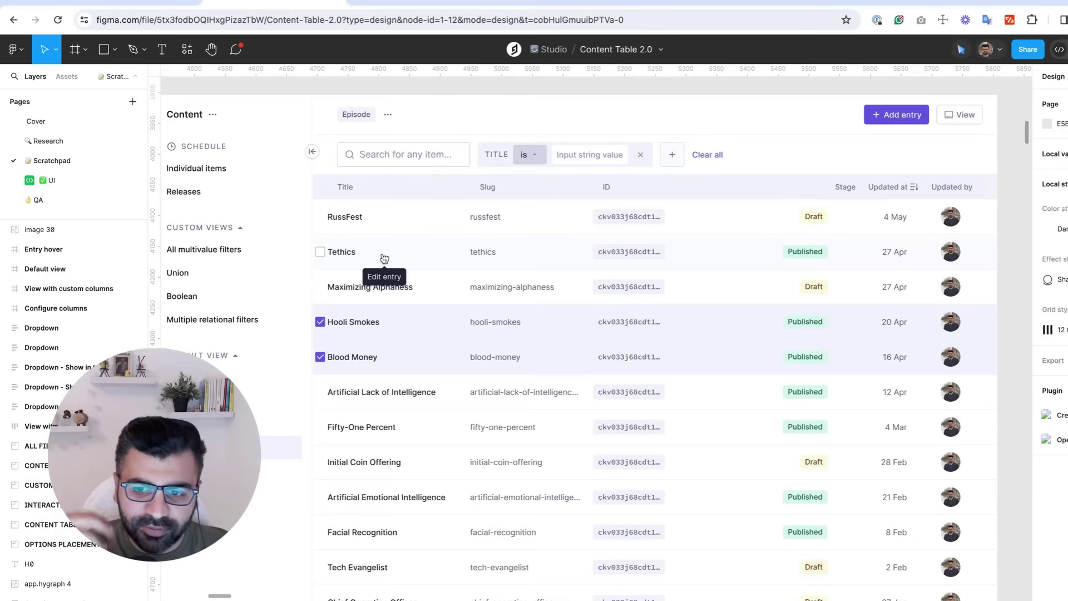
scroll(598, 331, "up", 5)
scroll(595, 333, "left", 4)
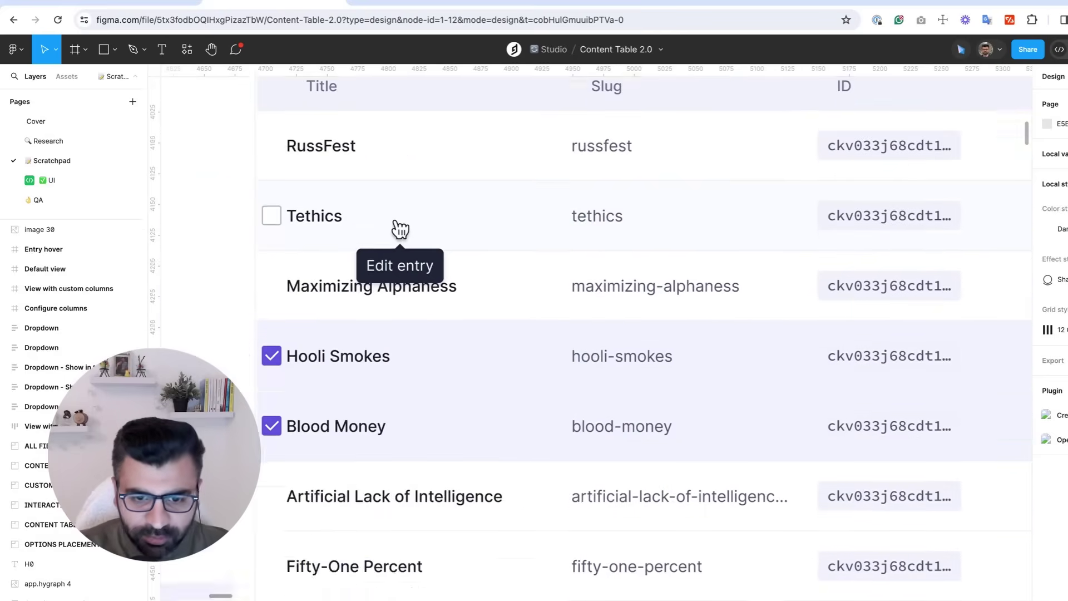
scroll(595, 334, "up", 2)
scroll(364, 309, "up", 2)
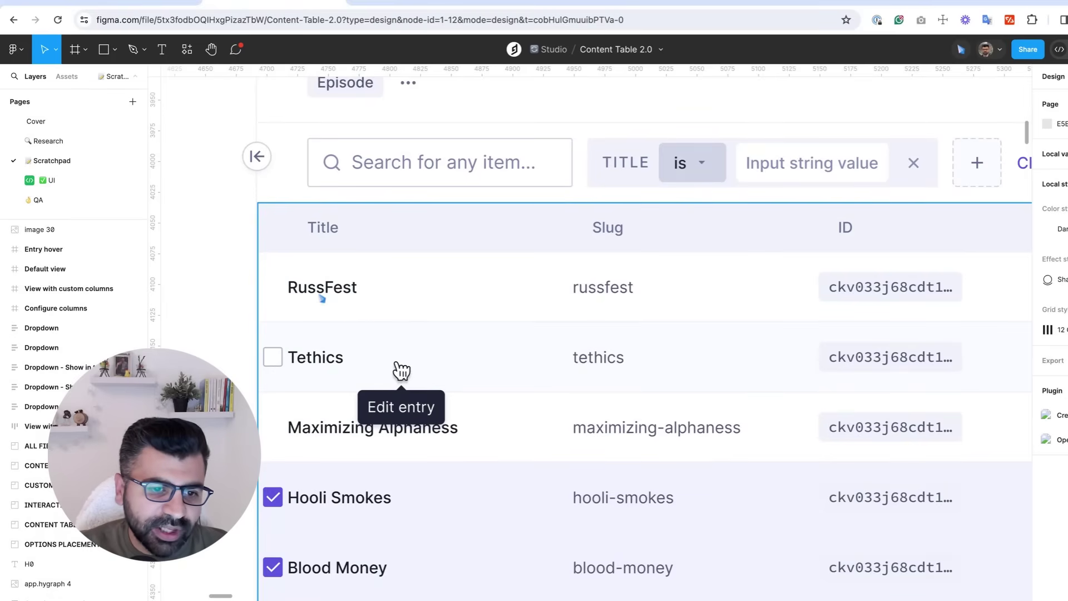
scroll(336, 304, "down", 2)
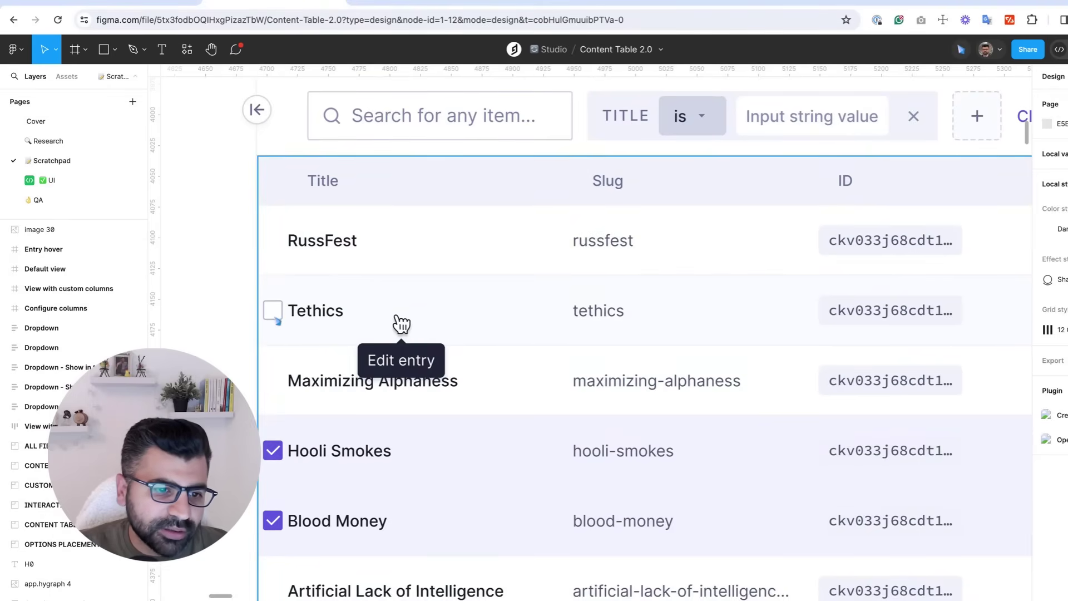
scroll(274, 320, "down", 6)
scroll(429, 331, "down", 1)
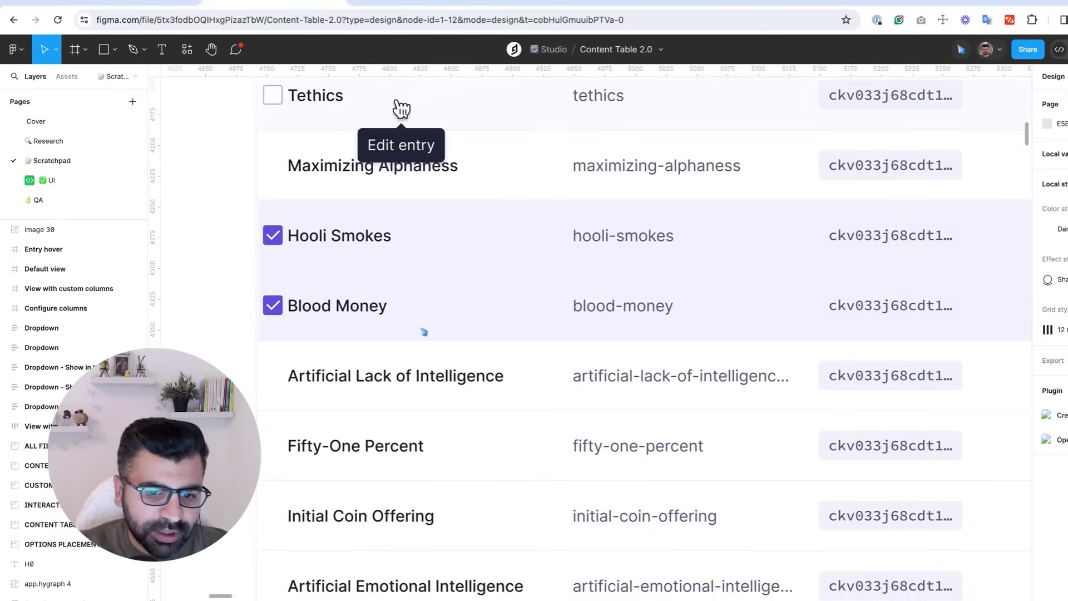
scroll(428, 331, "down", 5)
scroll(584, 339, "right", 3)
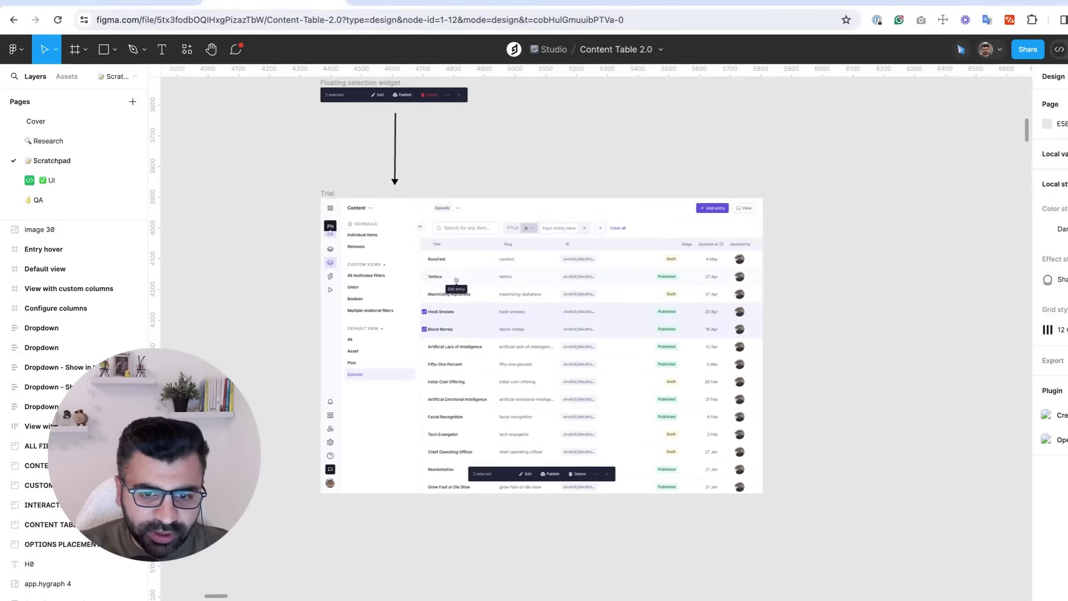
scroll(591, 332, "down", 3)
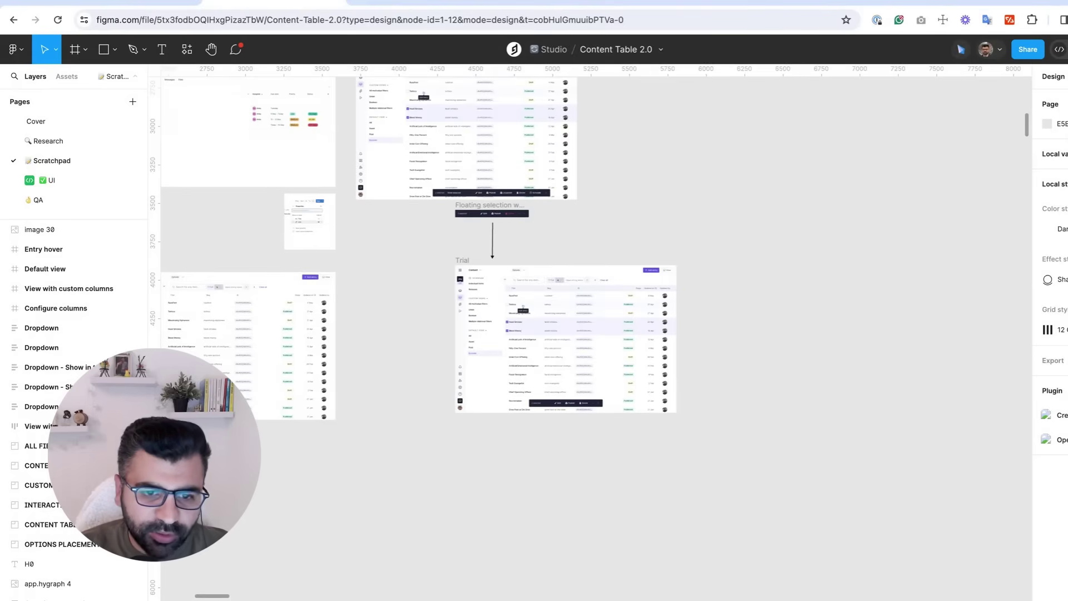
scroll(589, 334, "left", 6)
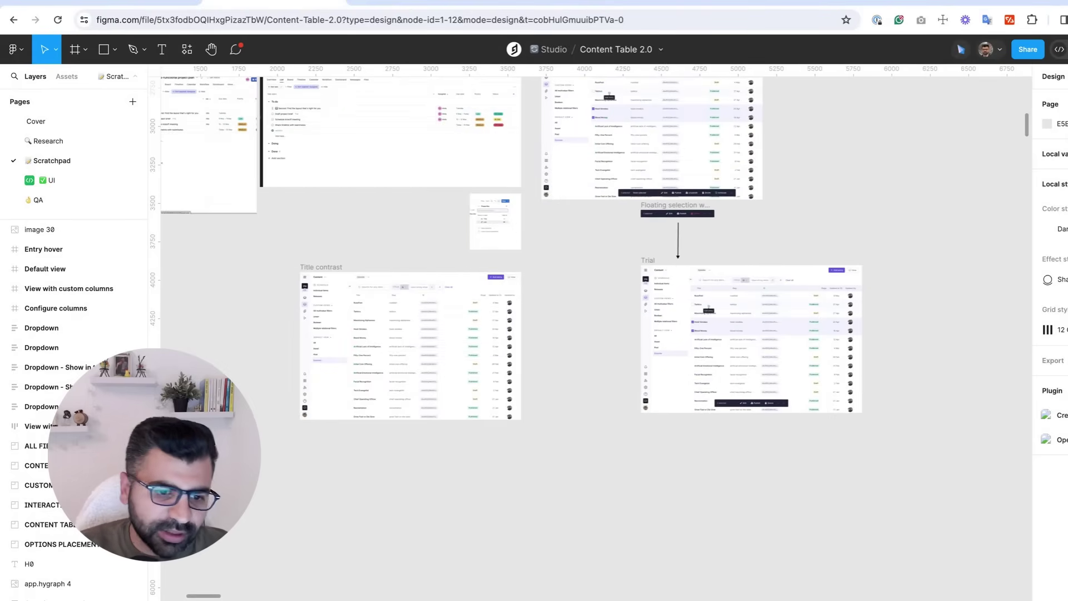
scroll(590, 333, "up", 10)
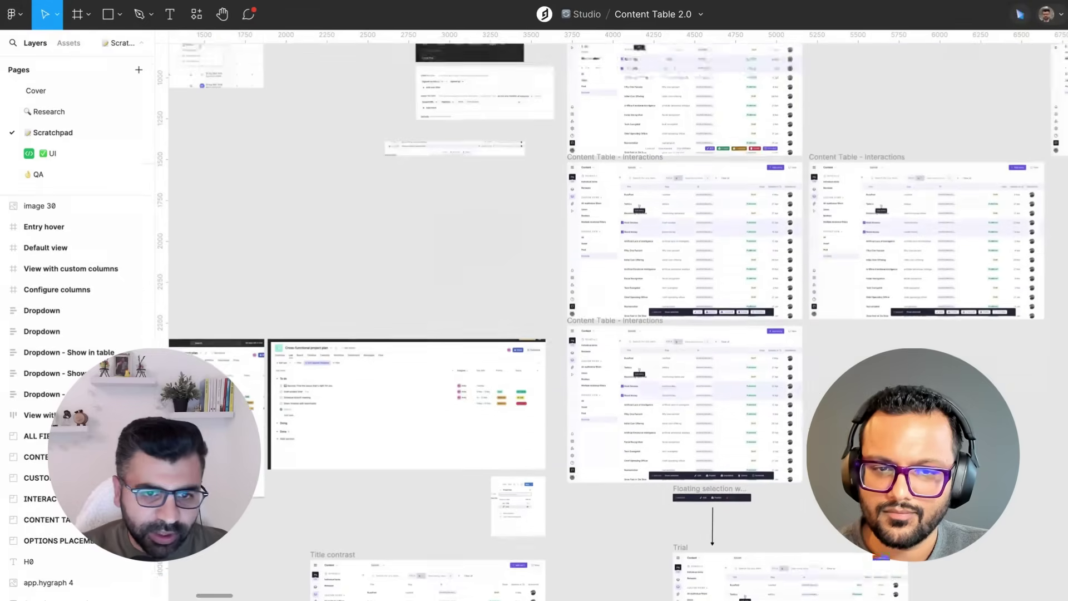
scroll(589, 334, "up", 5)
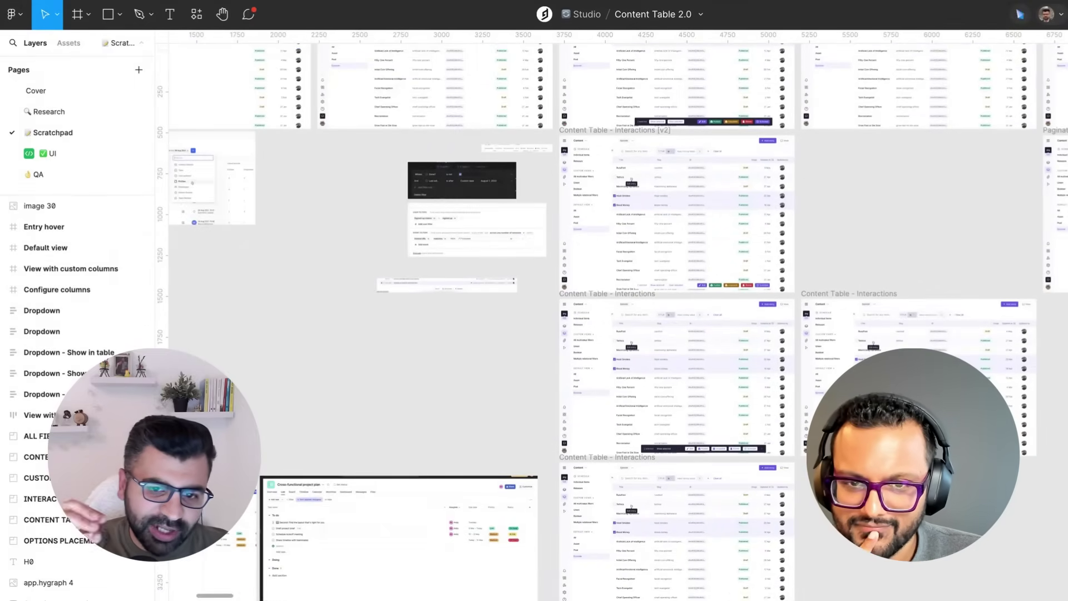
scroll(439, 329, "up", 4)
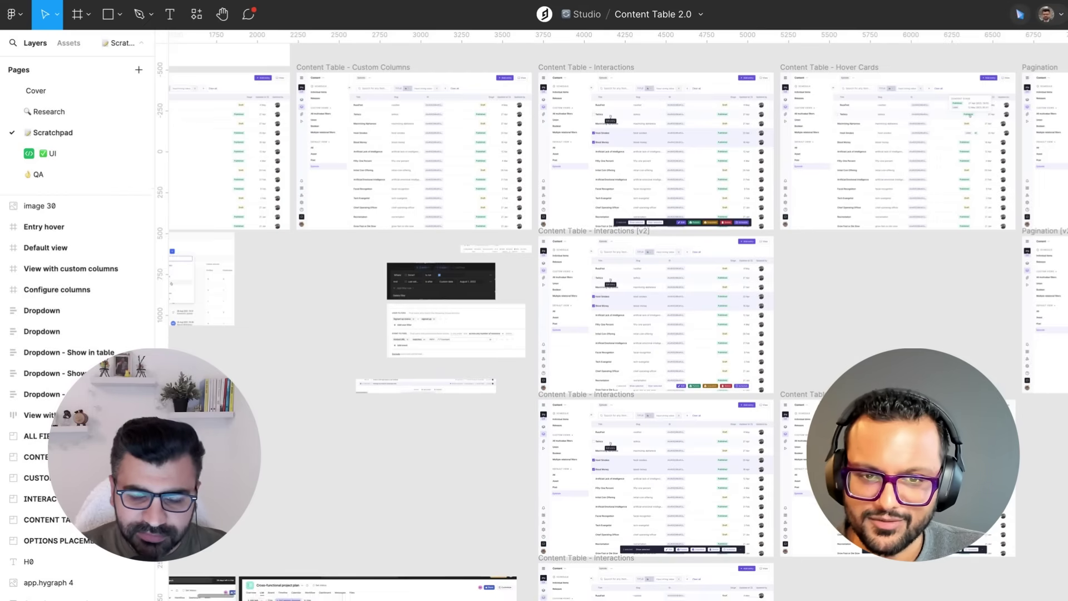
scroll(612, 323, "down", 5)
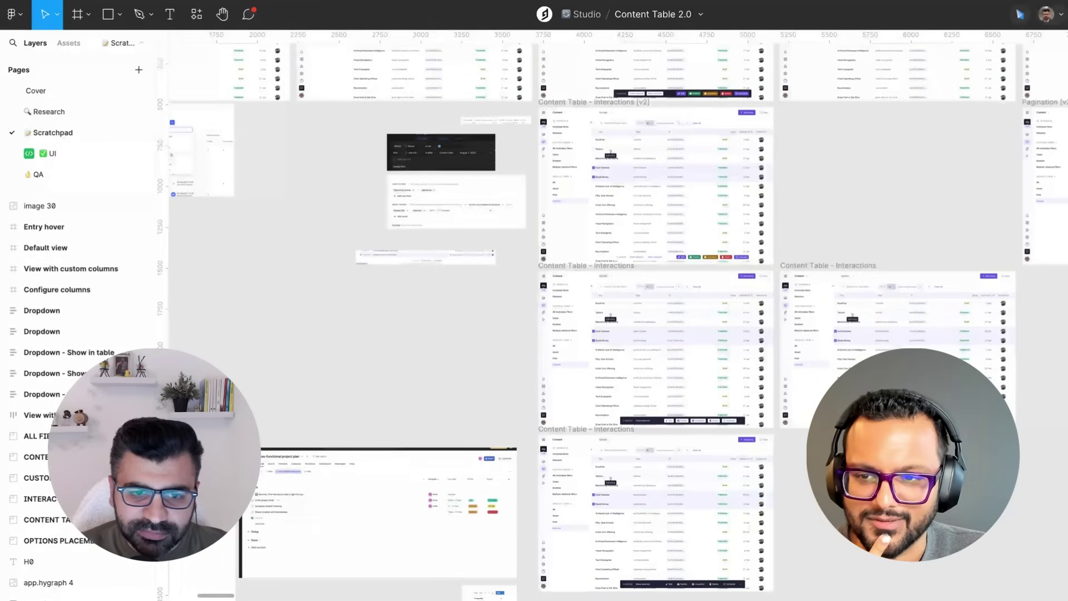
scroll(588, 334, "up", 10)
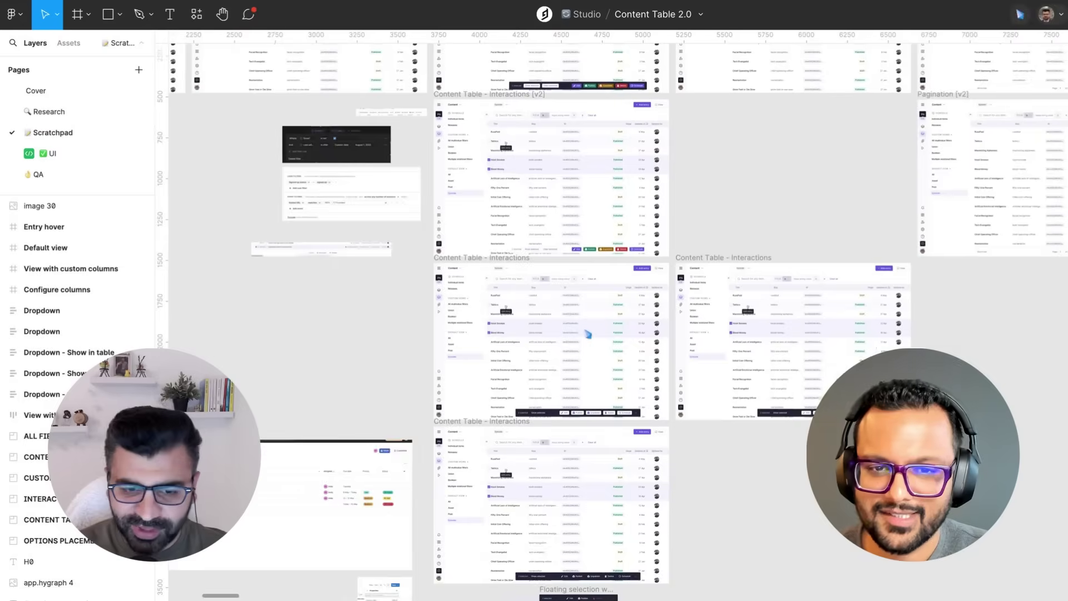
scroll(557, 317, "up", 5)
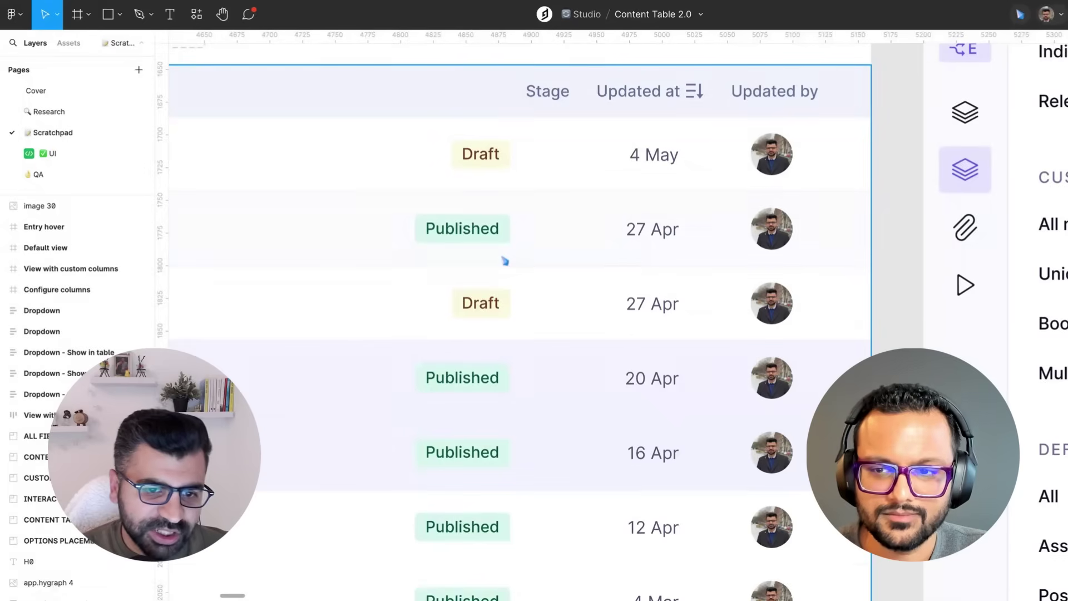
scroll(613, 400, "down", 1)
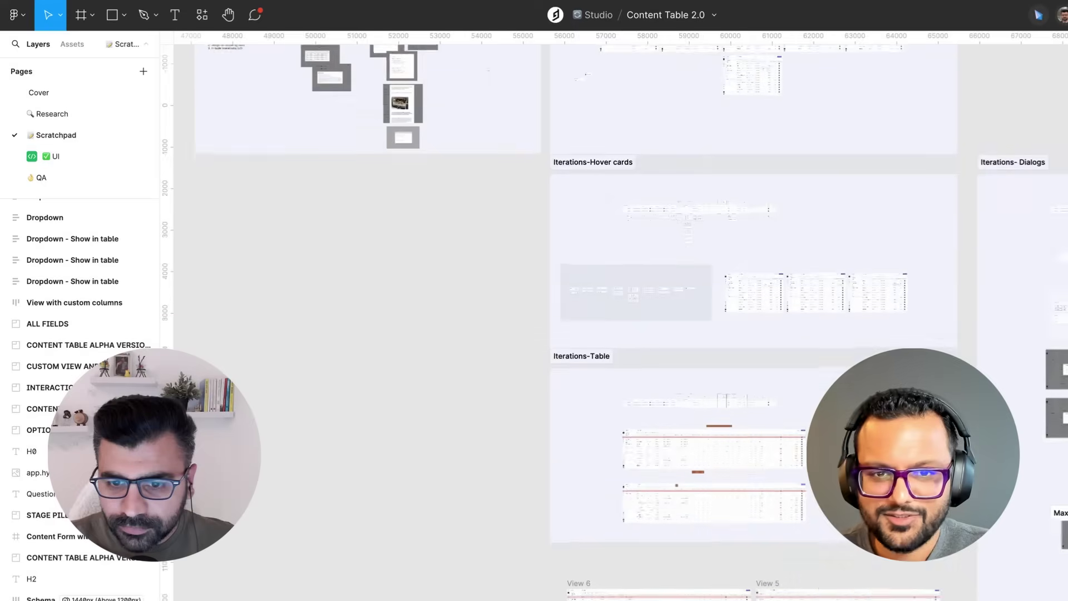
scroll(612, 317, "down", 2)
scroll(612, 317, "right", 5)
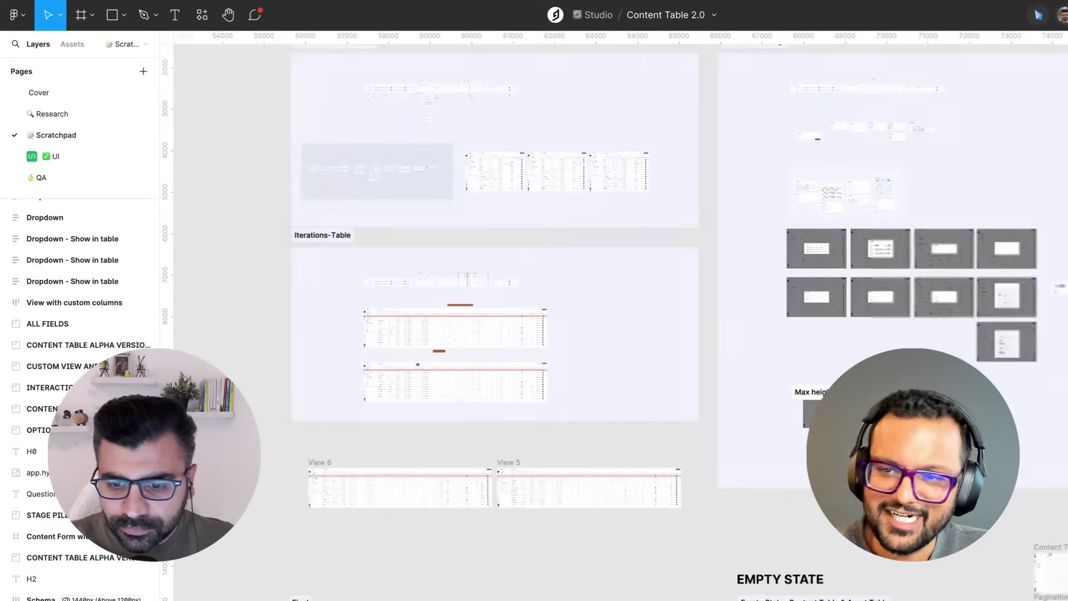
scroll(612, 317, "down", 6)
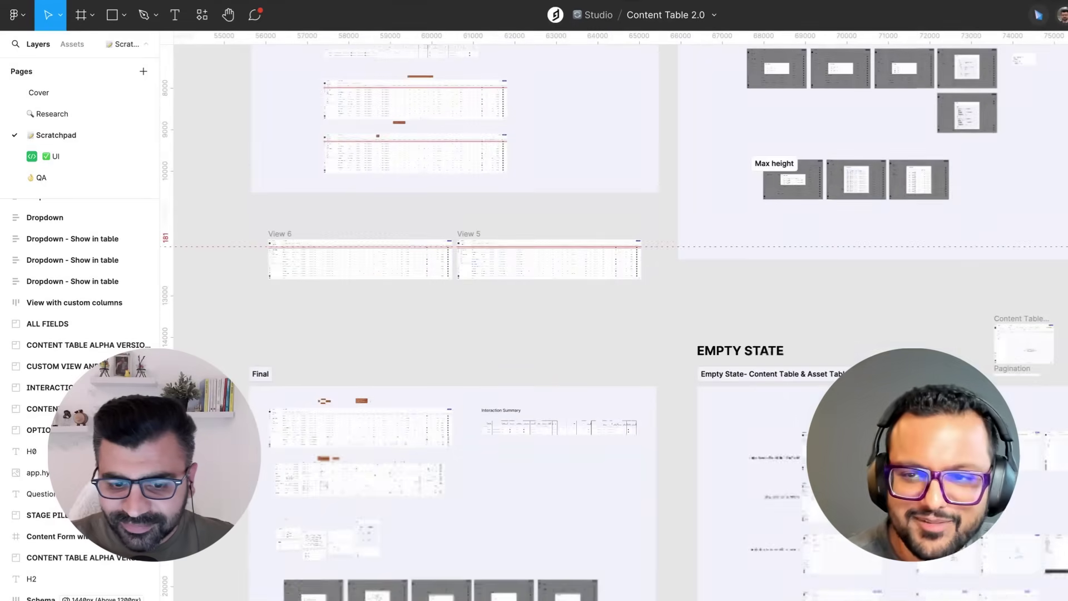
scroll(612, 317, "up", 6)
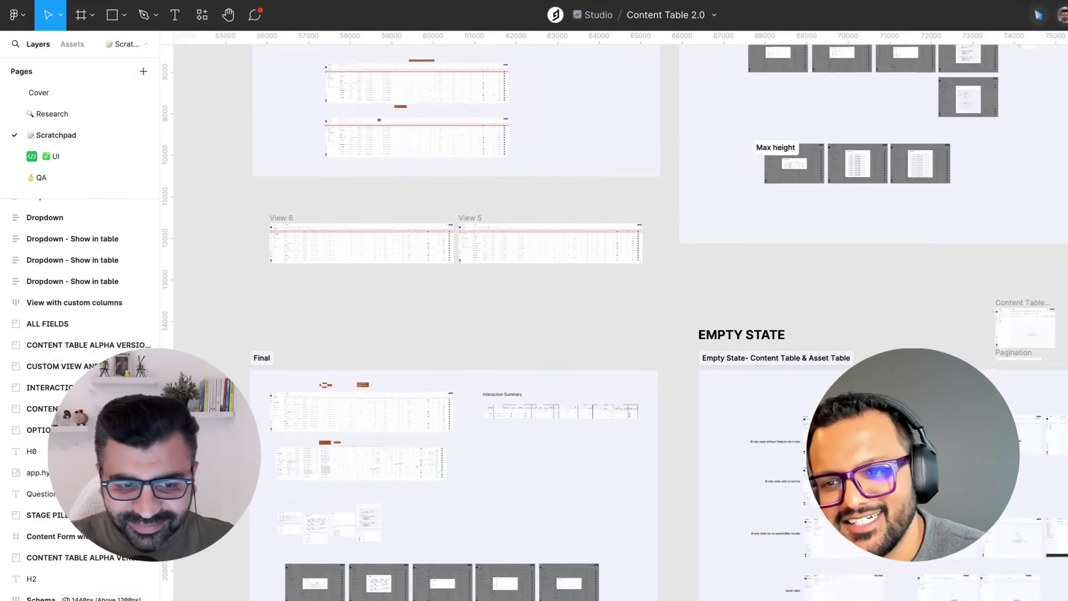
scroll(612, 317, "up", 6)
scroll(612, 317, "right", 7)
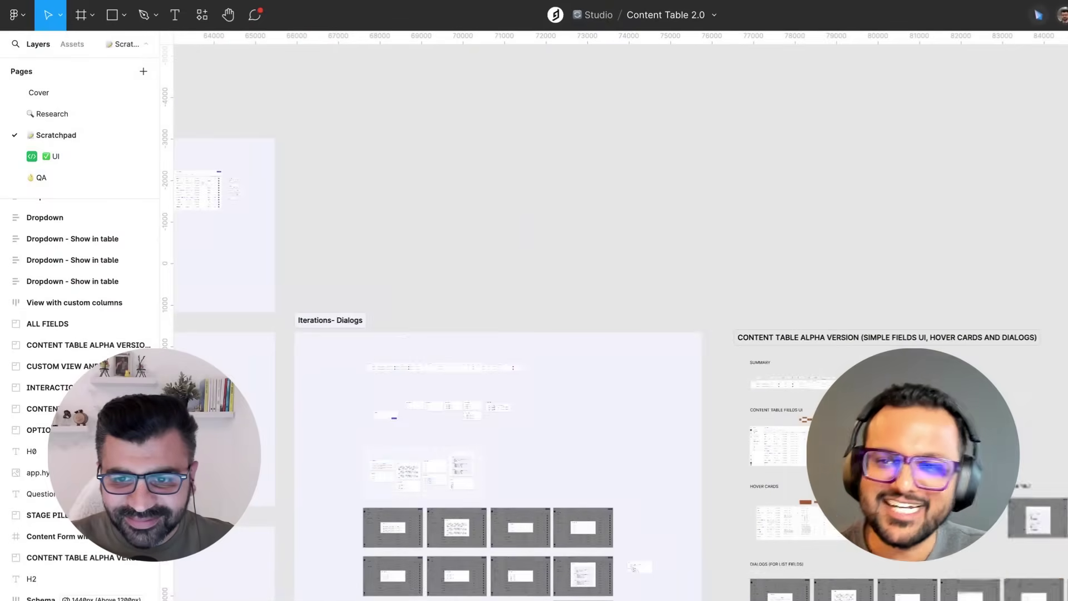
scroll(612, 317, "down", 4)
scroll(612, 317, "left", 7)
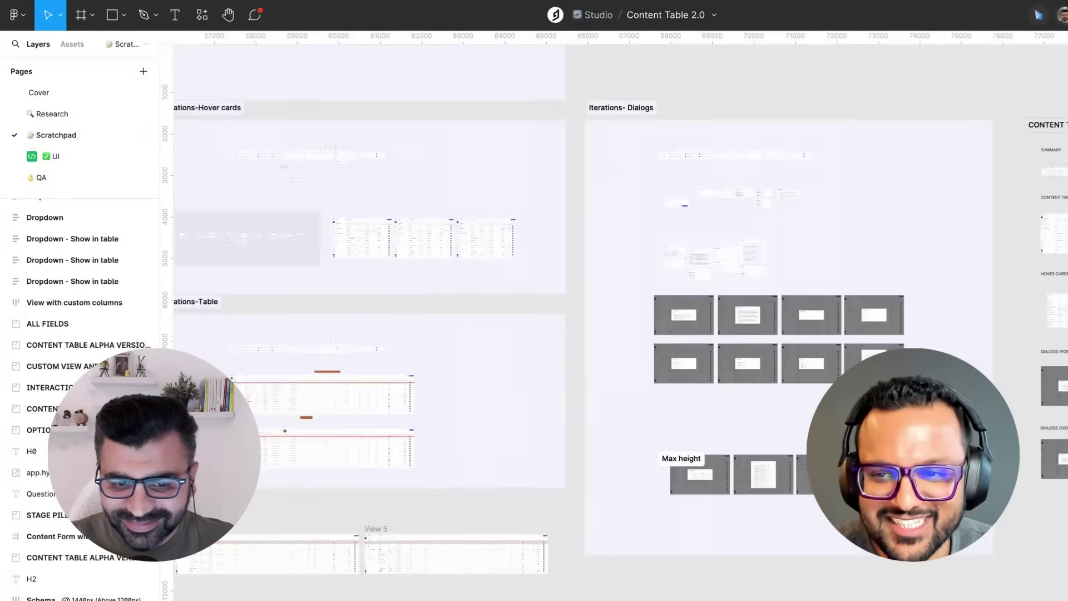
scroll(612, 317, "left", 4)
scroll(612, 317, "up", 1)
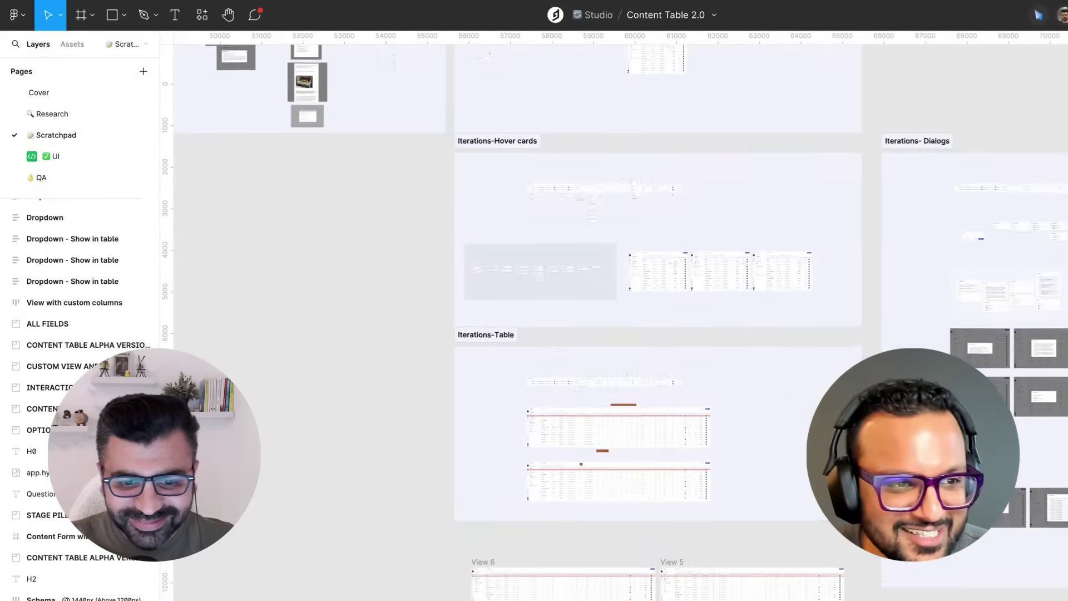
scroll(534, 277, "up", 3)
scroll(534, 276, "left", 3)
scroll(534, 276, "up", 1)
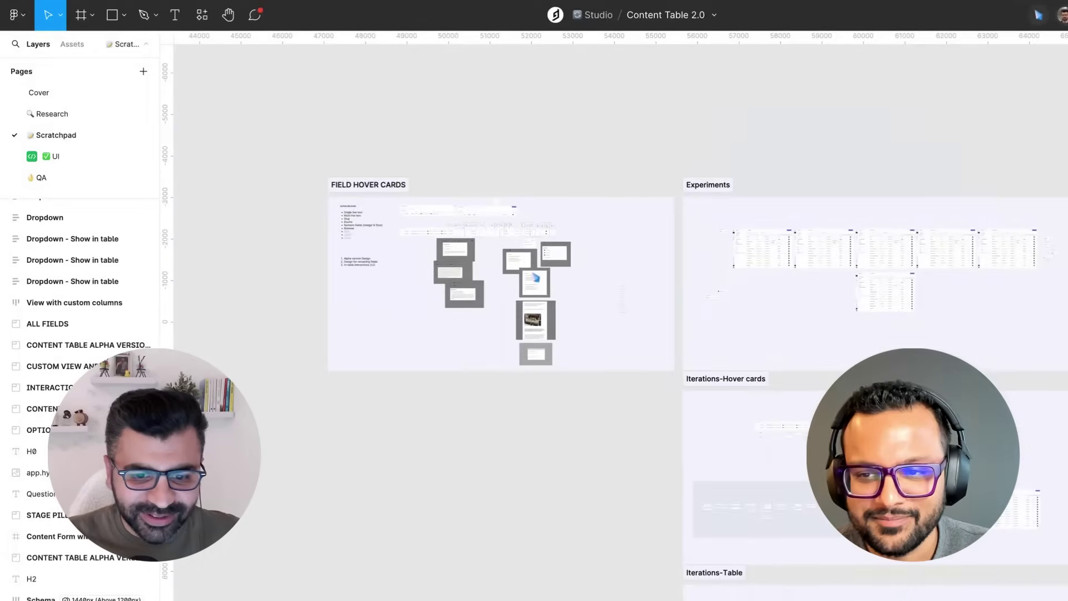
scroll(640, 321, "up", 5)
scroll(434, 306, "down", 5, "ctrl")
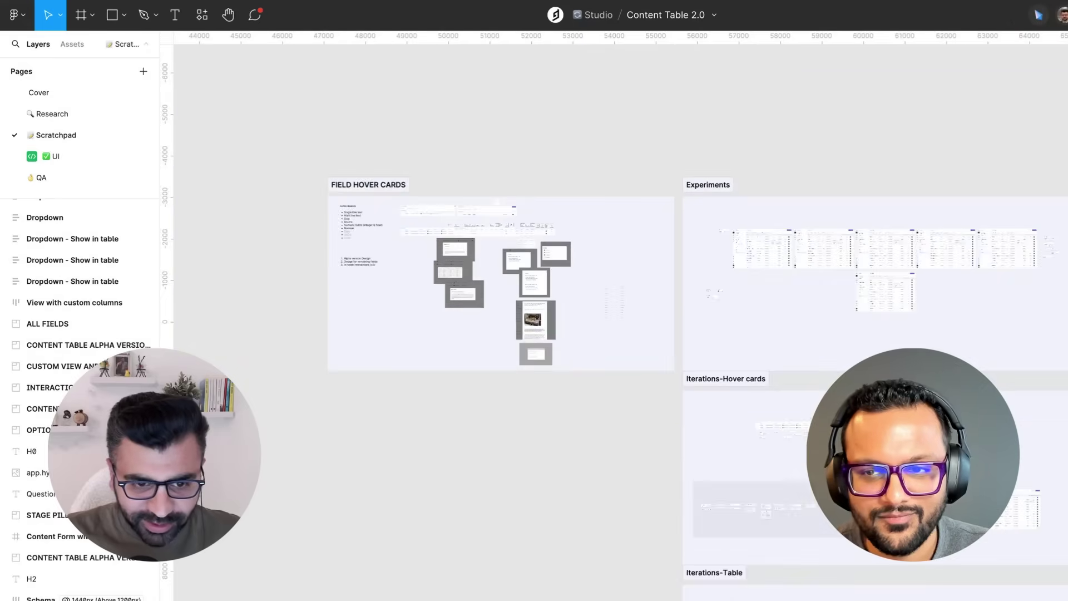
scroll(434, 306, "left", 10)
scroll(435, 308, "up", 2, "ctrl")
scroll(435, 307, "left", 5)
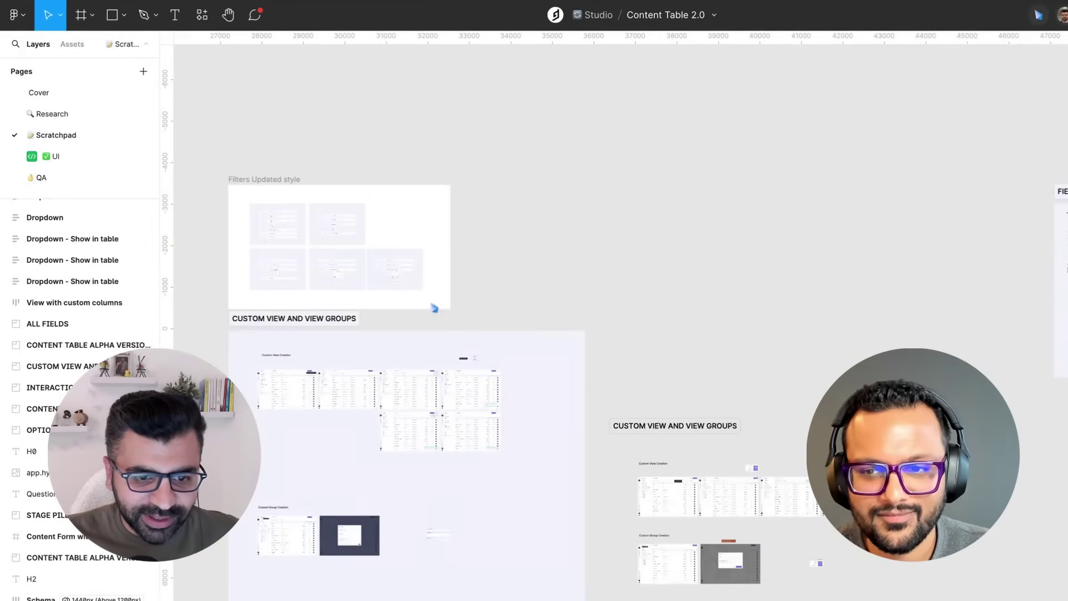
scroll(434, 307, "left", 4)
scroll(434, 307, "down", 4)
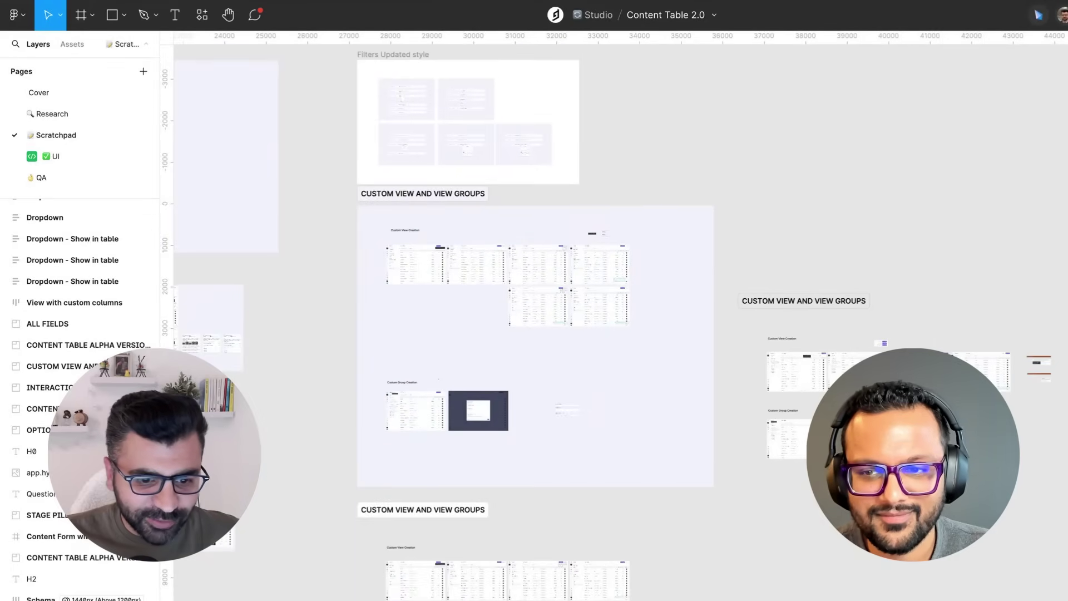
scroll(685, 396, "left", 3)
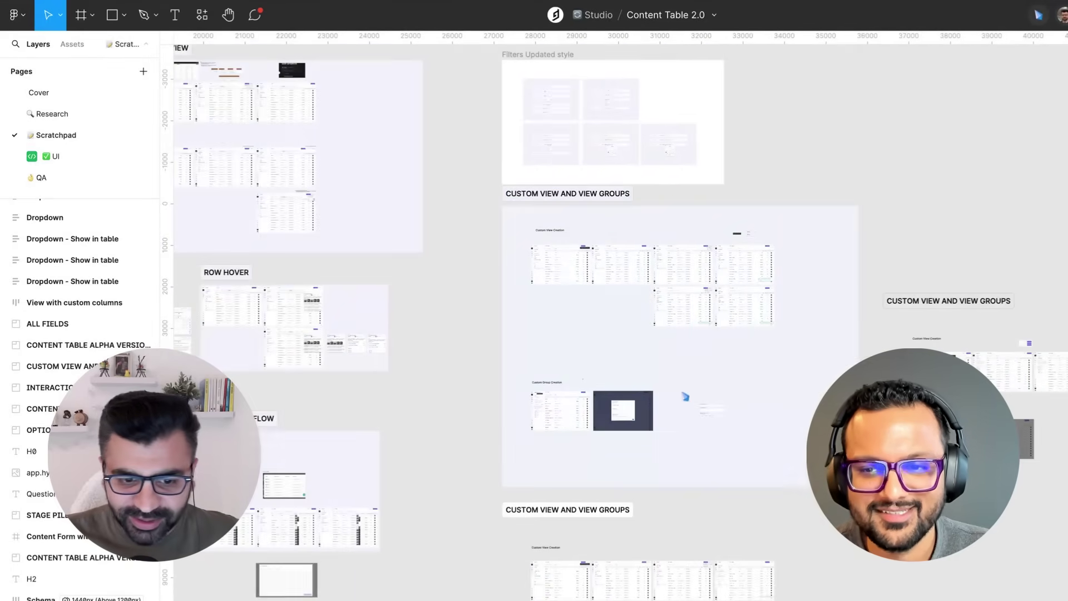
scroll(685, 397, "up", 3, "ctrl")
scroll(419, 552, "up", 4, "ctrl")
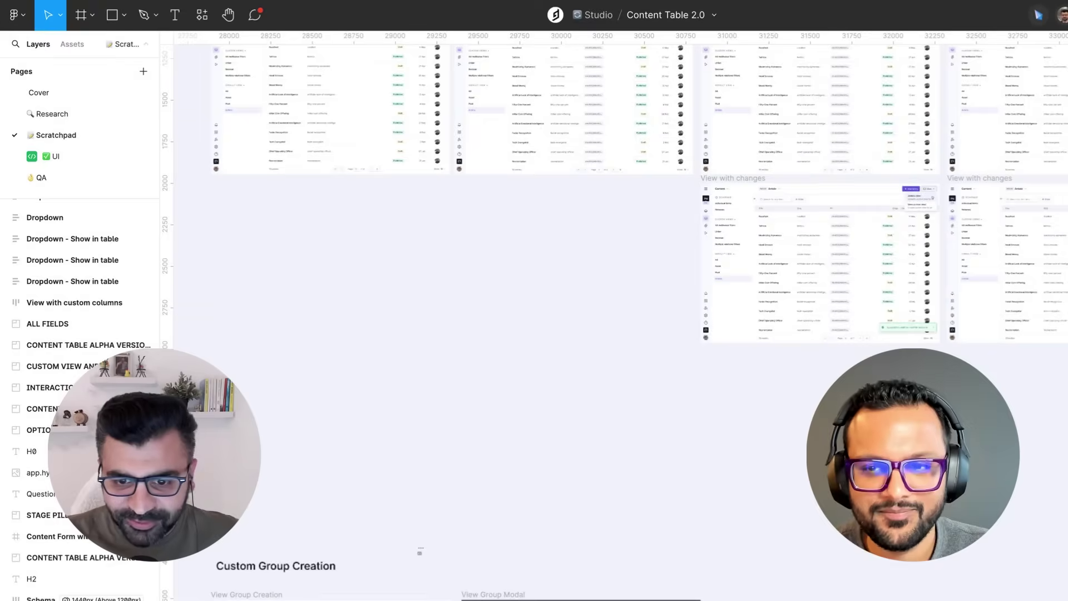
scroll(420, 552, "down", 5, "ctrl")
scroll(572, 394, "left", 8)
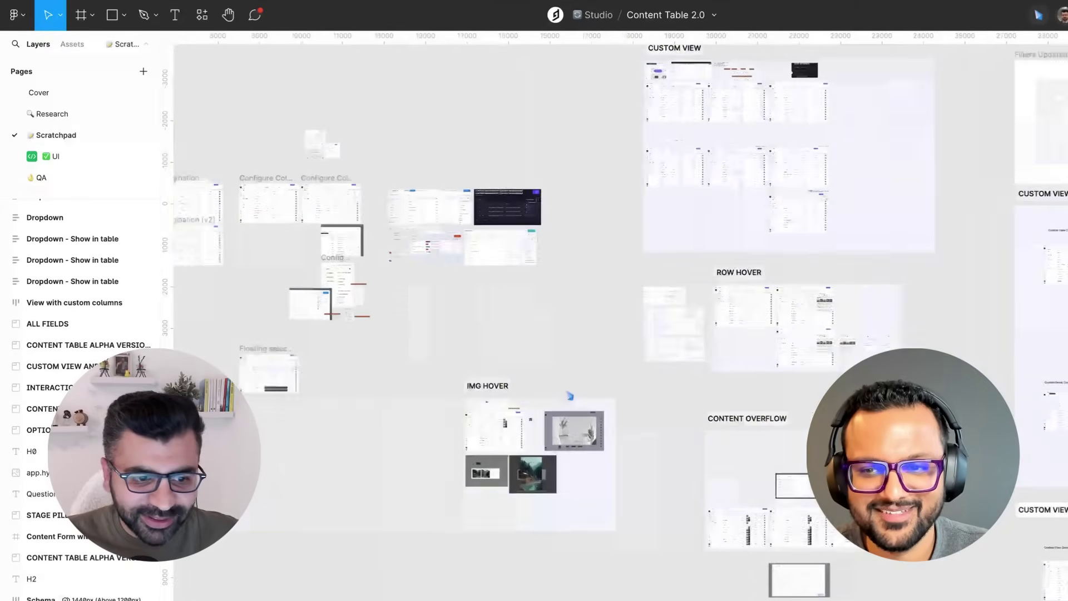
scroll(570, 396, "left", 6)
scroll(570, 396, "left", 6)
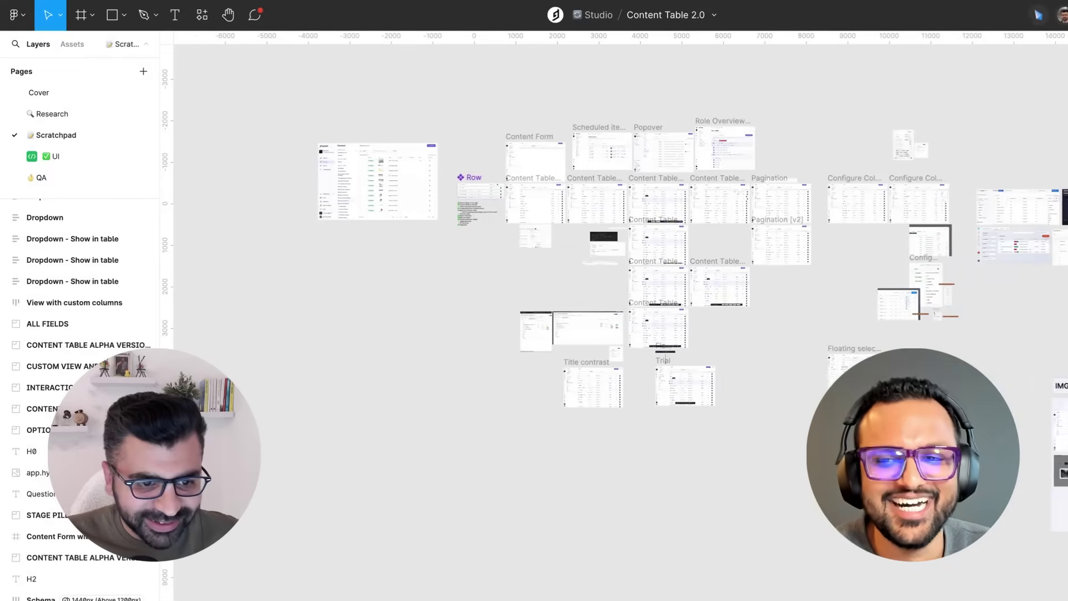
scroll(570, 396, "right", 6)
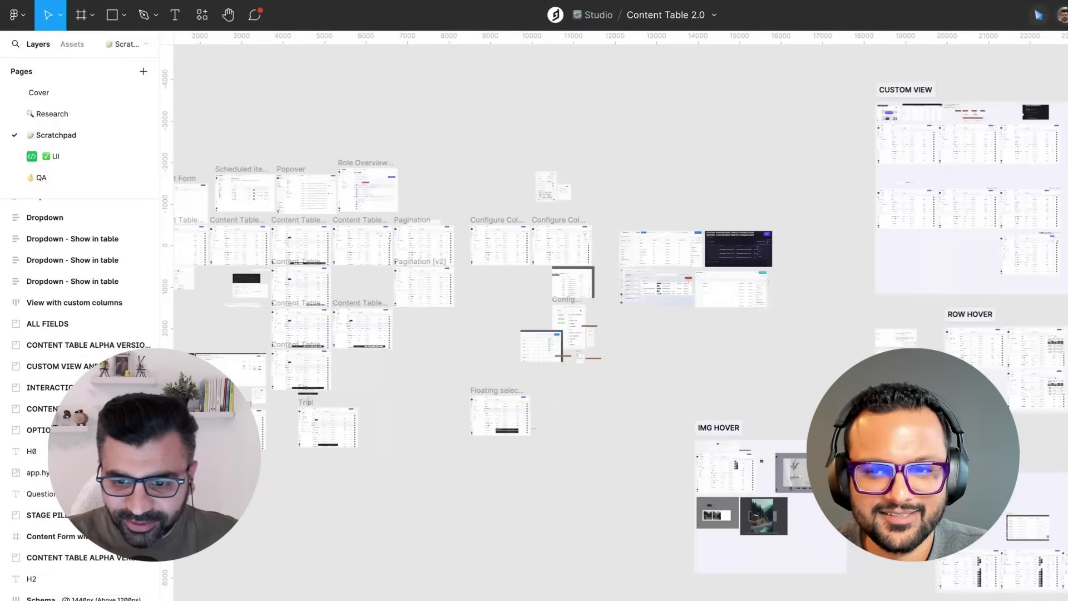
scroll(570, 396, "down", 2)
scroll(653, 359, "down", 2)
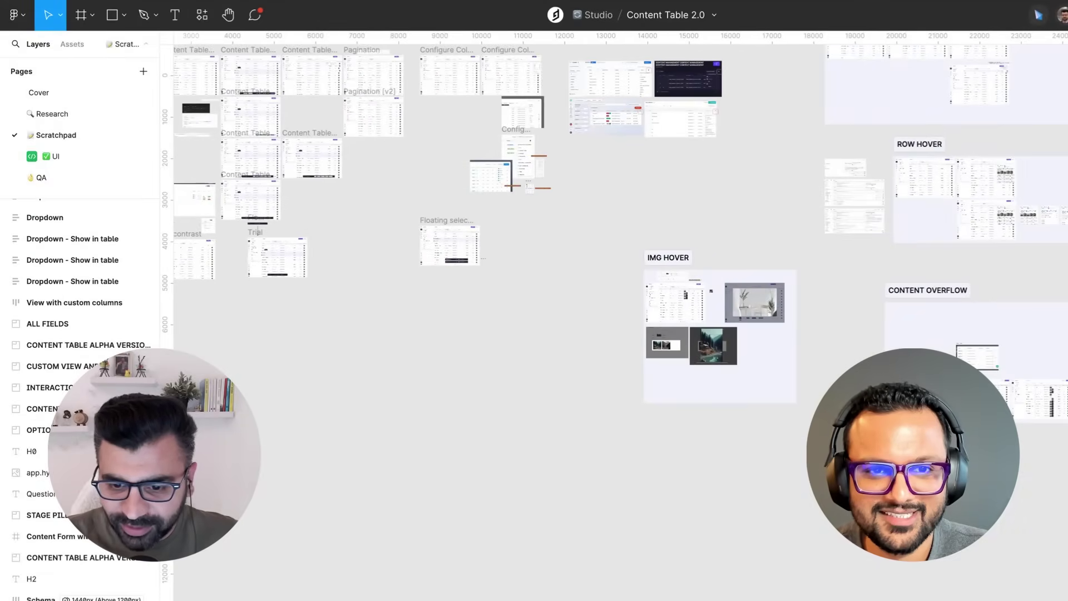
scroll(653, 359, "up", 6)
scroll(256, 359, "up", 10)
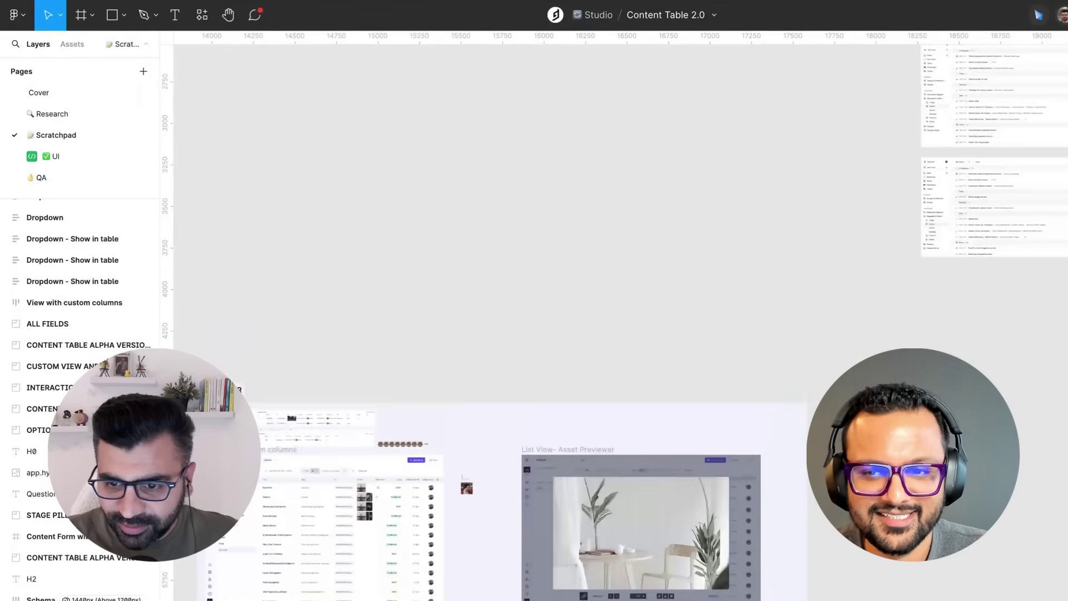
scroll(256, 359, "right", 6)
scroll(662, 305, "down", 5)
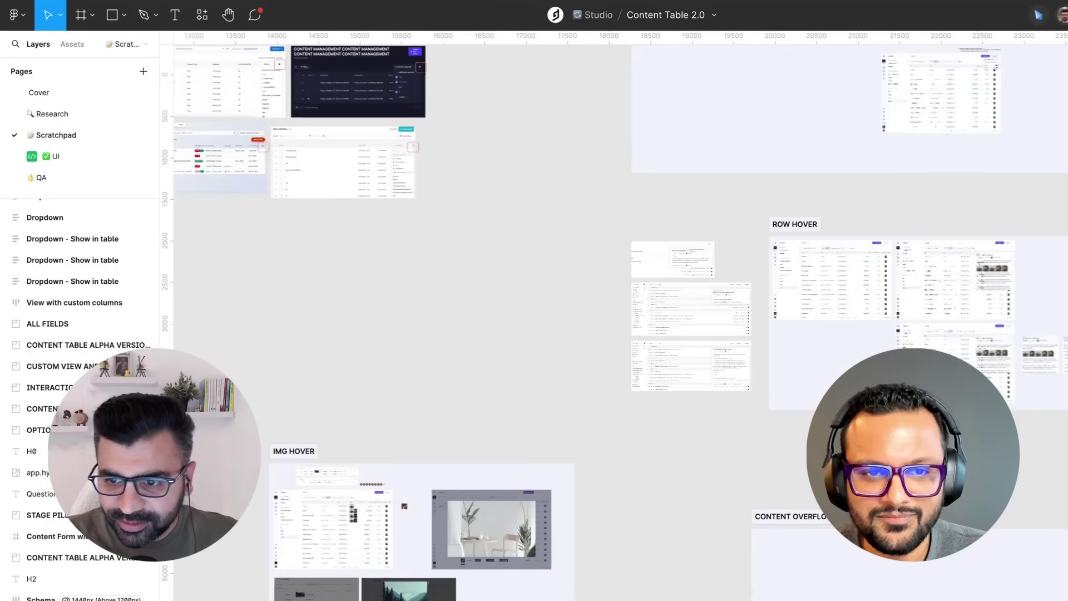
scroll(615, 316, "up", 4)
scroll(615, 316, "right", 4)
scroll(640, 311, "up", 3)
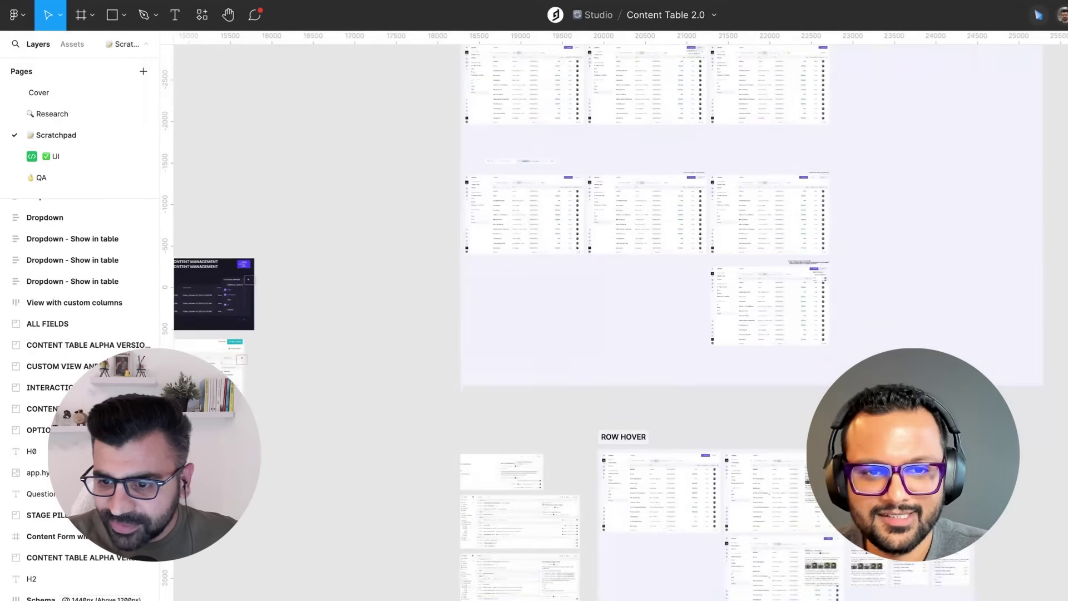
scroll(640, 312, "up", 3)
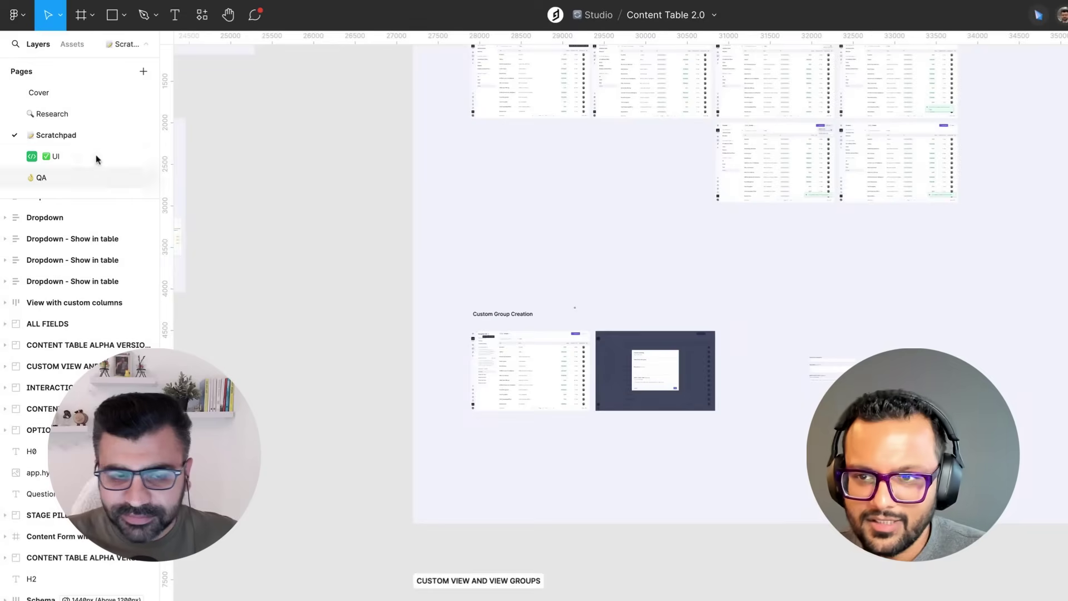
left_click(56, 156)
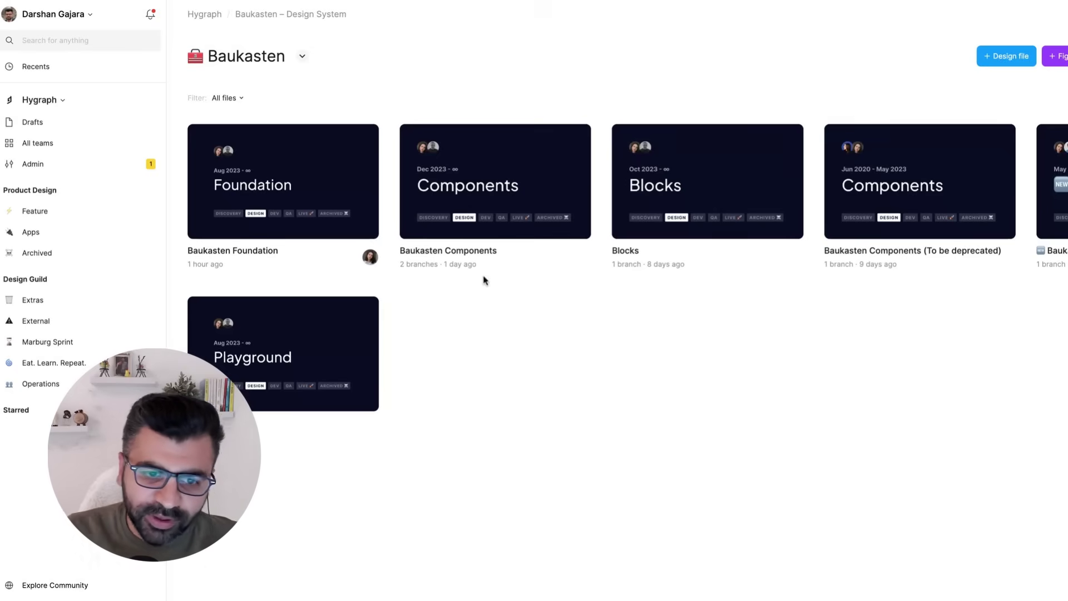
- Open the Baukasten Components file from the project's file list
left_click(564, 235)
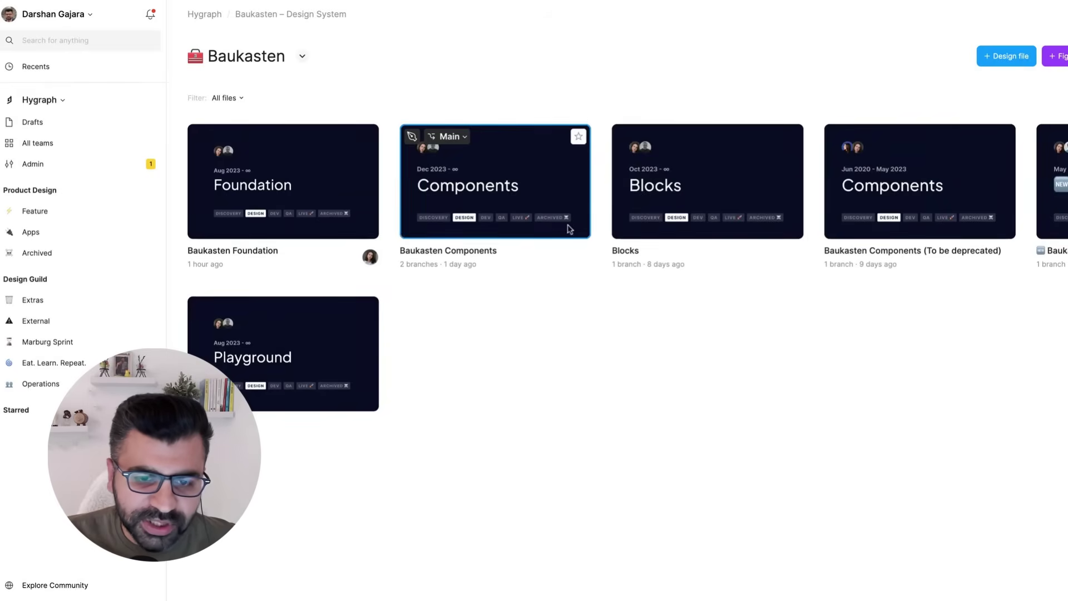
double_click(575, 192)
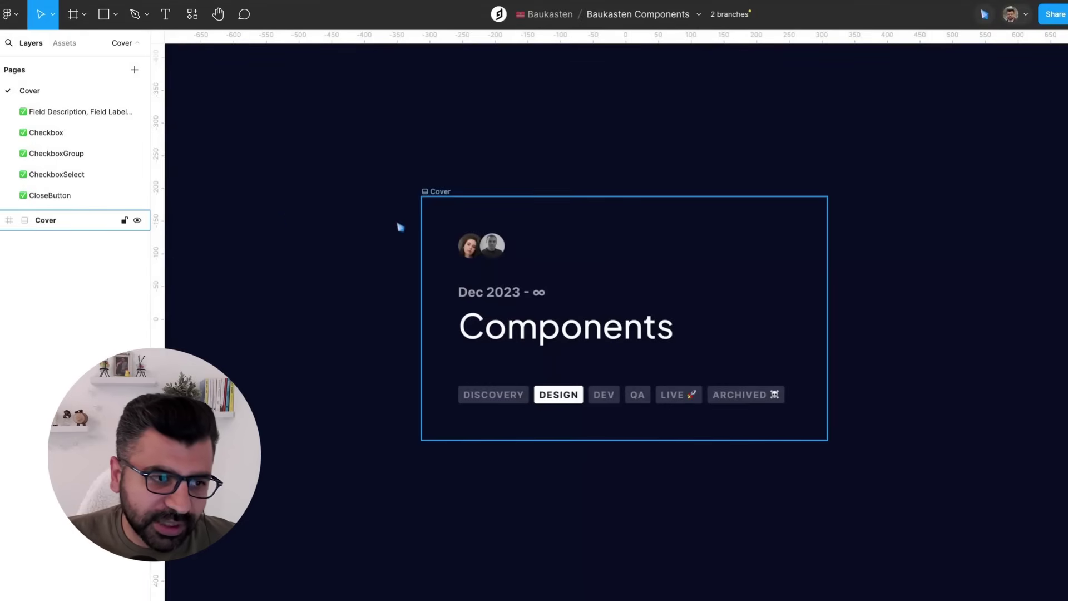
- Go to the Checkbox page and zoom out across the Checkbox component set and its preview
left_click(74, 119)
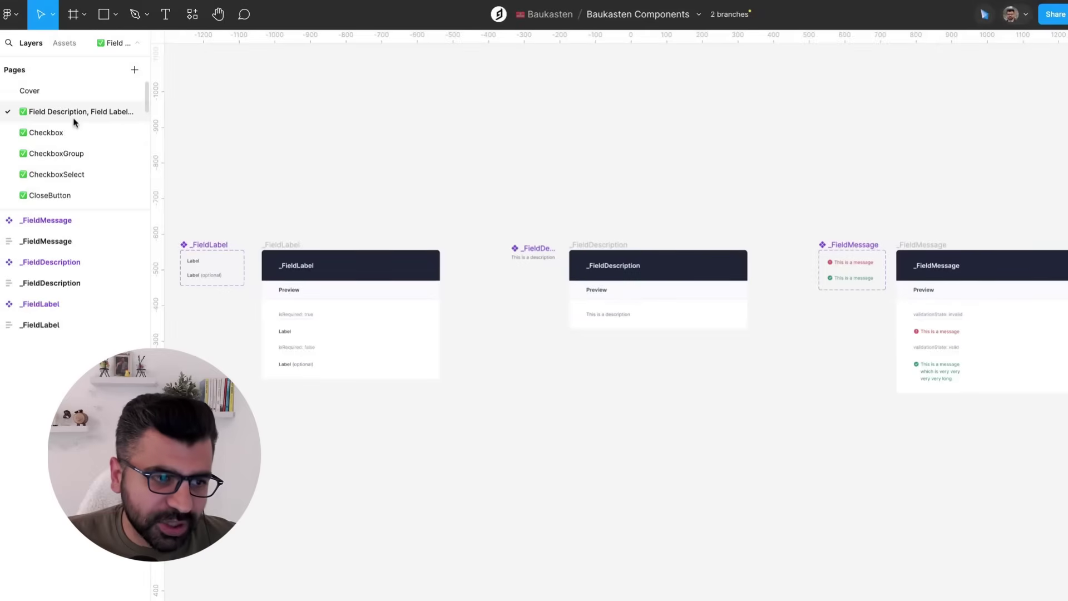
left_click(72, 129)
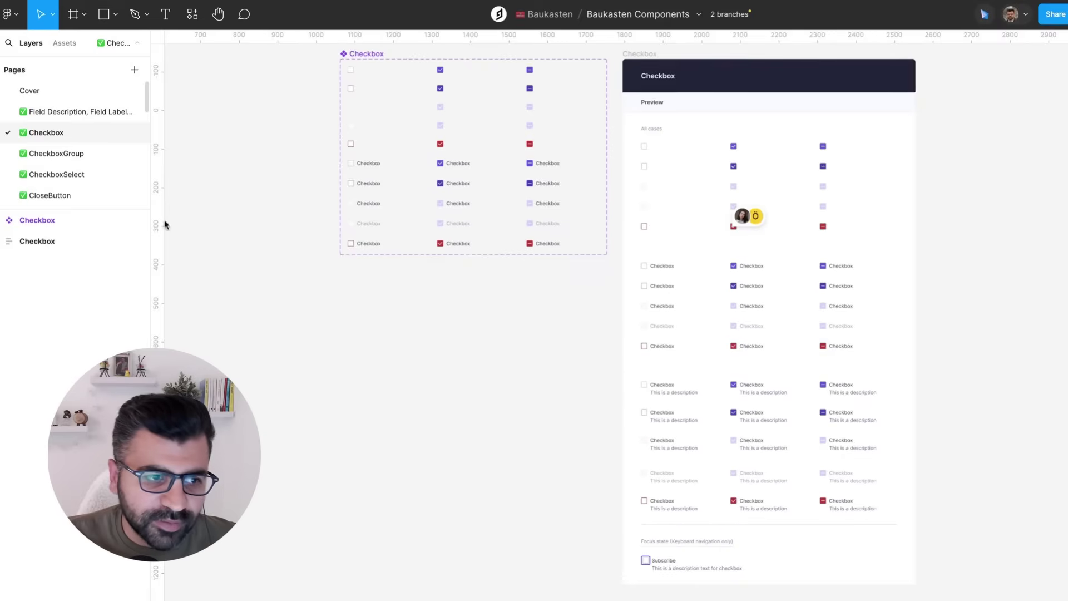
scroll(513, 381, "up", 2)
scroll(512, 384, "left", 3)
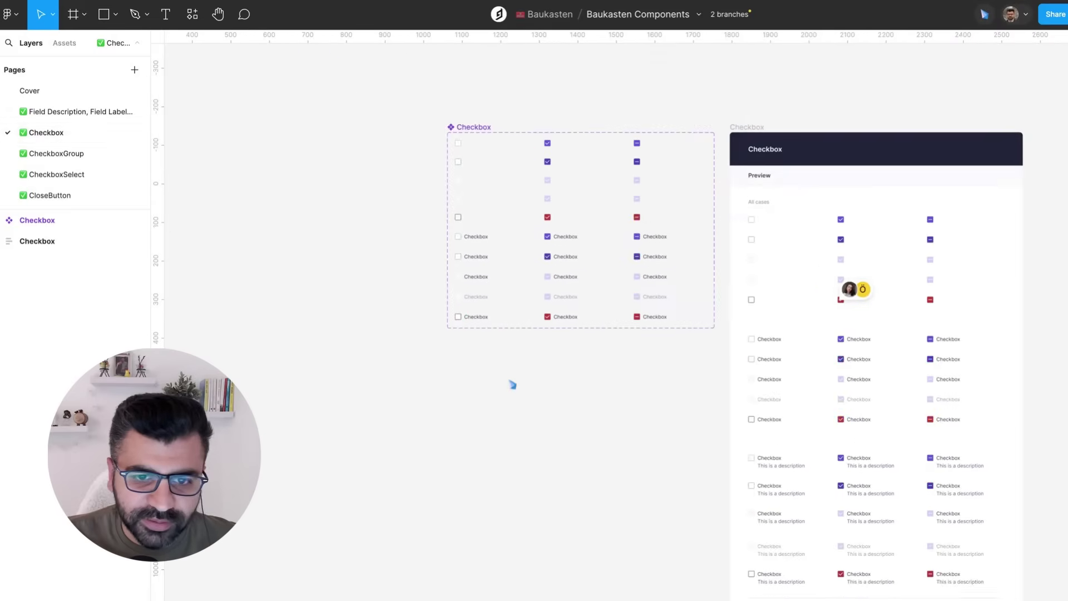
scroll(512, 384, "up", 3)
scroll(511, 382, "up", 3)
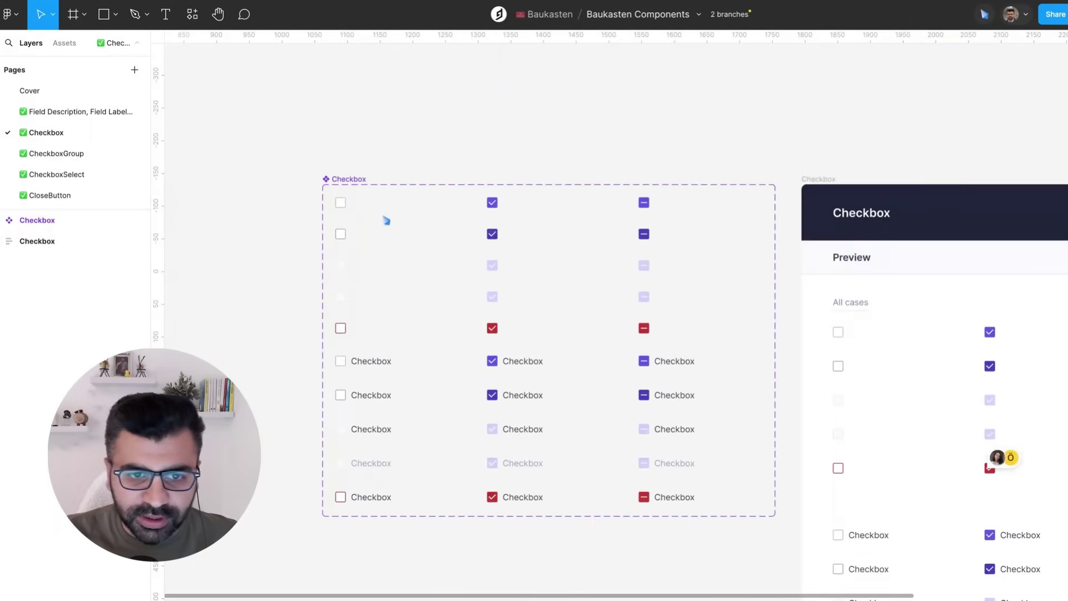
scroll(373, 209, "down", 2)
scroll(374, 210, "right", 2)
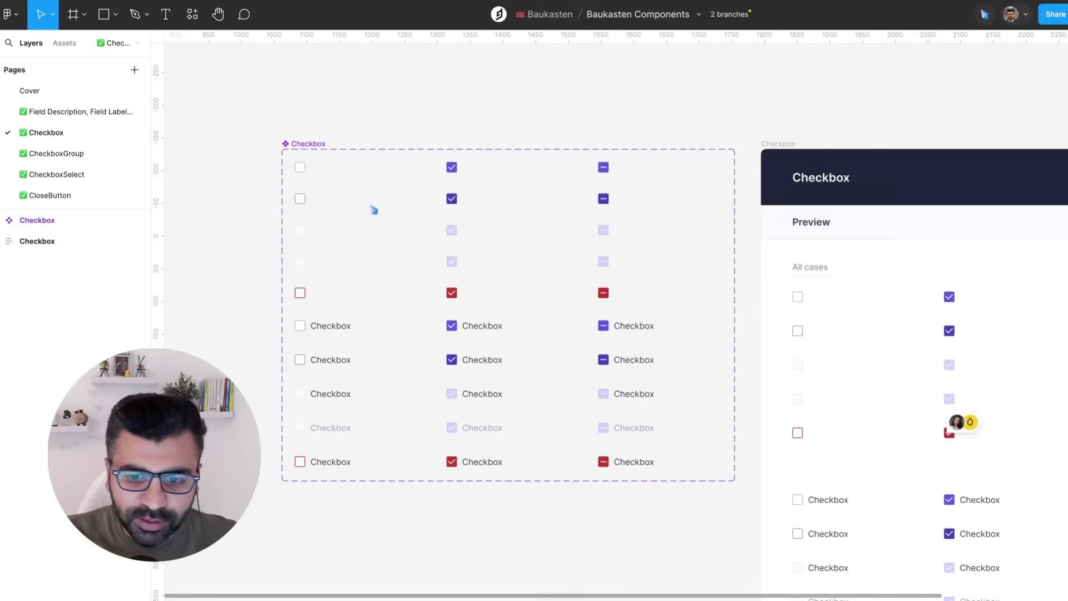
scroll(612, 367, "right", 5)
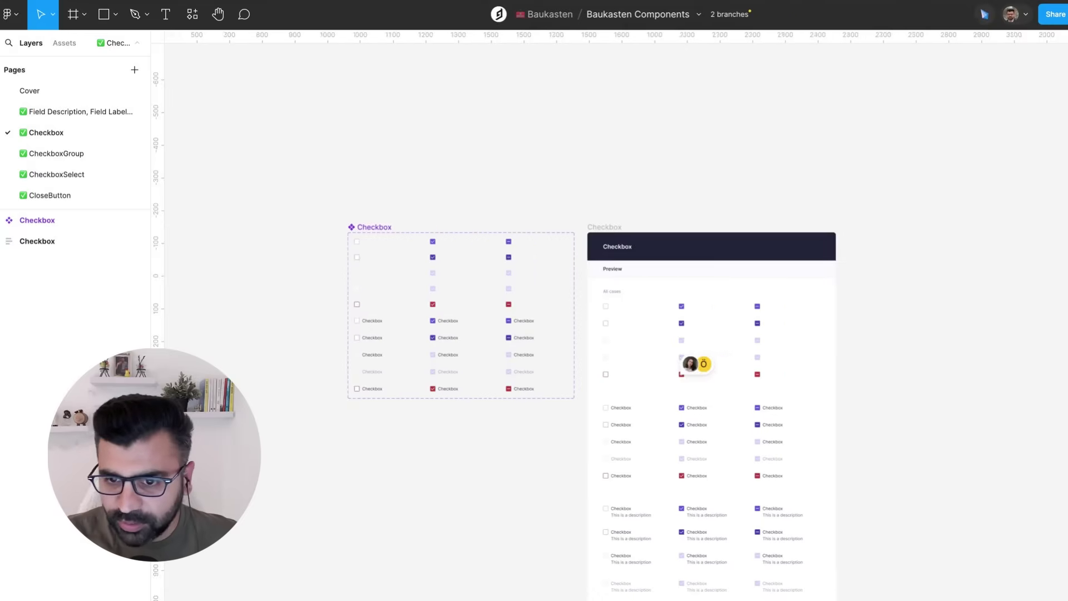
scroll(613, 334, "down", 10)
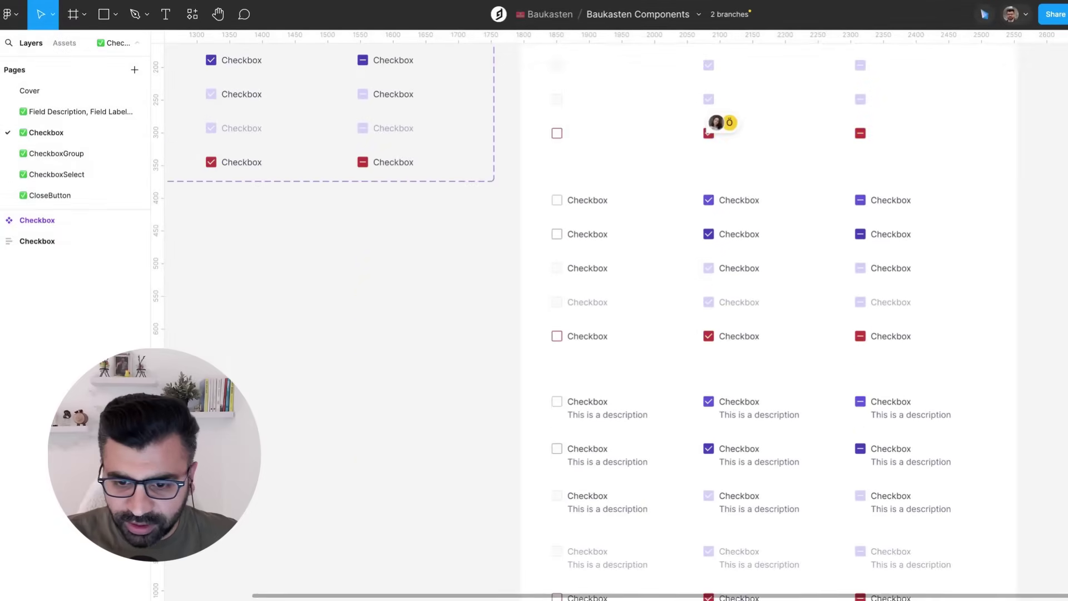
key("minus")
scroll(612, 323, "up", 5)
scroll(612, 322, "right", 2)
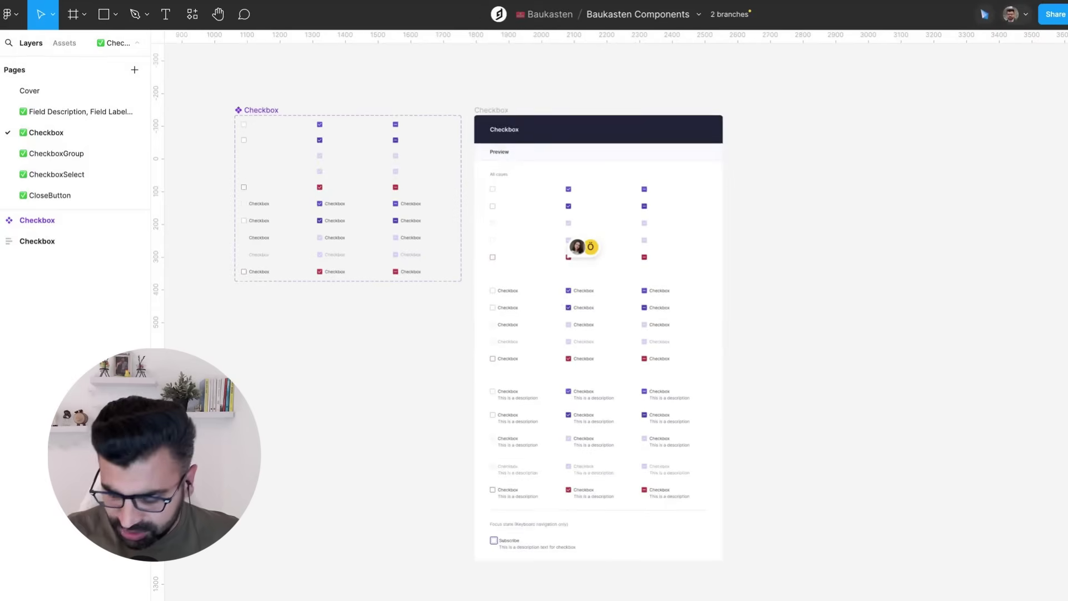
- Browse the CheckboxGroup, CheckboxSelect and CloseButton pages
left_click(78, 156)
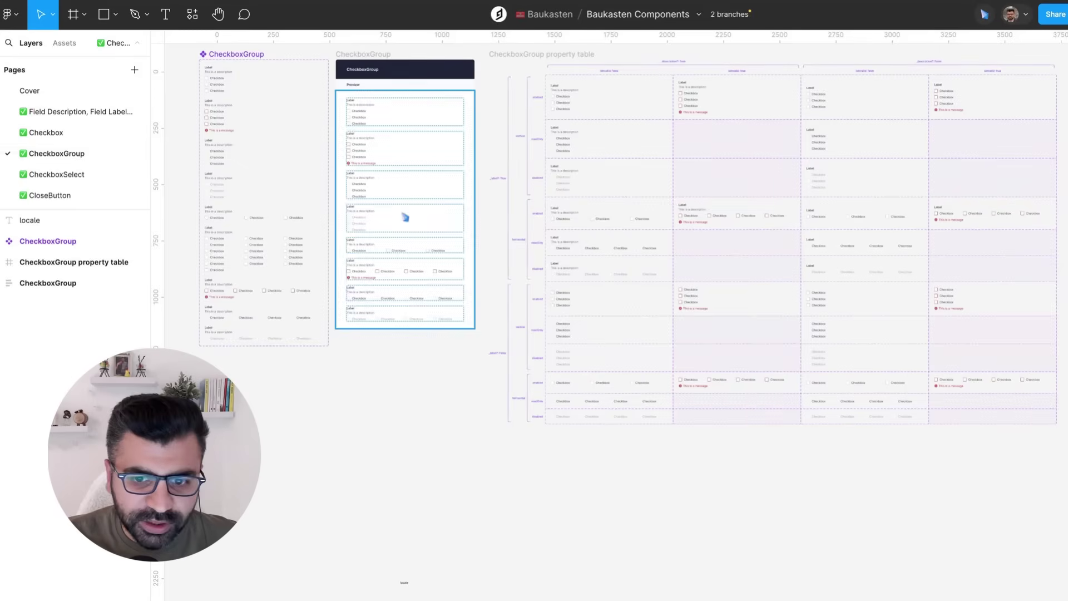
scroll(406, 215, "right", 3)
scroll(406, 215, "left", 4)
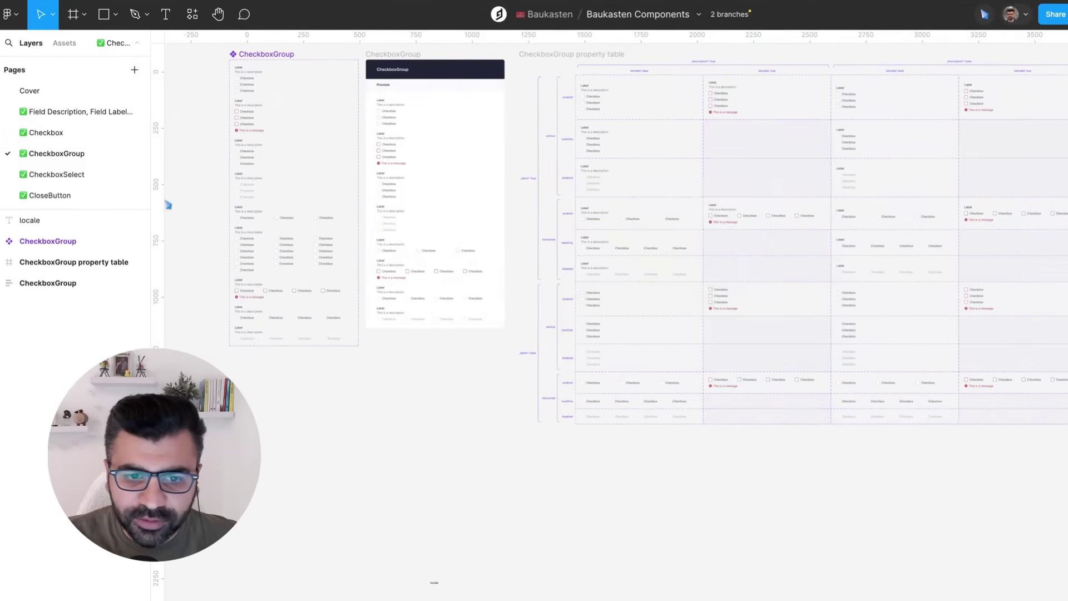
left_click(108, 177)
left_click(99, 196)
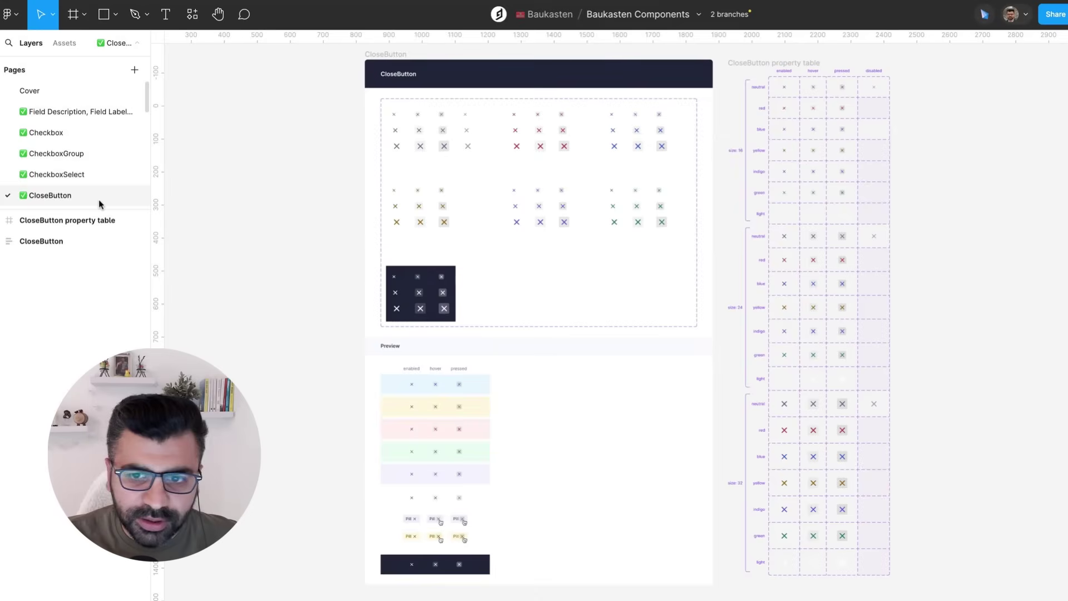
scroll(94, 178, "down", 2)
- Browse the TextArea, PasswordField, SearchField and NumberField pages, ending on CheckboxSelect
left_click(81, 150)
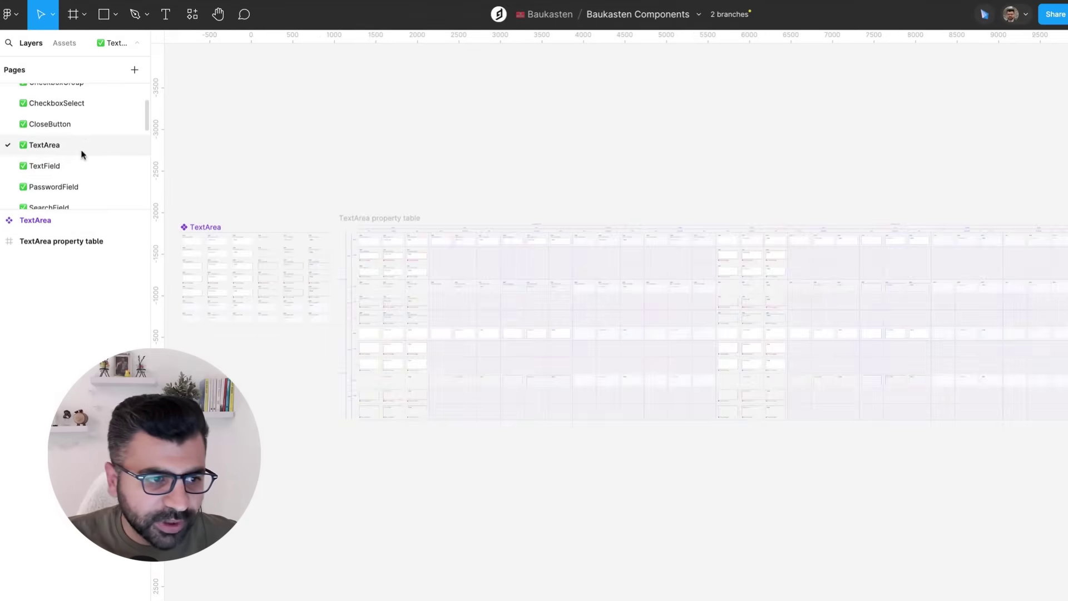
left_click(86, 187)
scroll(86, 190, "down", 1)
scroll(86, 188, "down", 1)
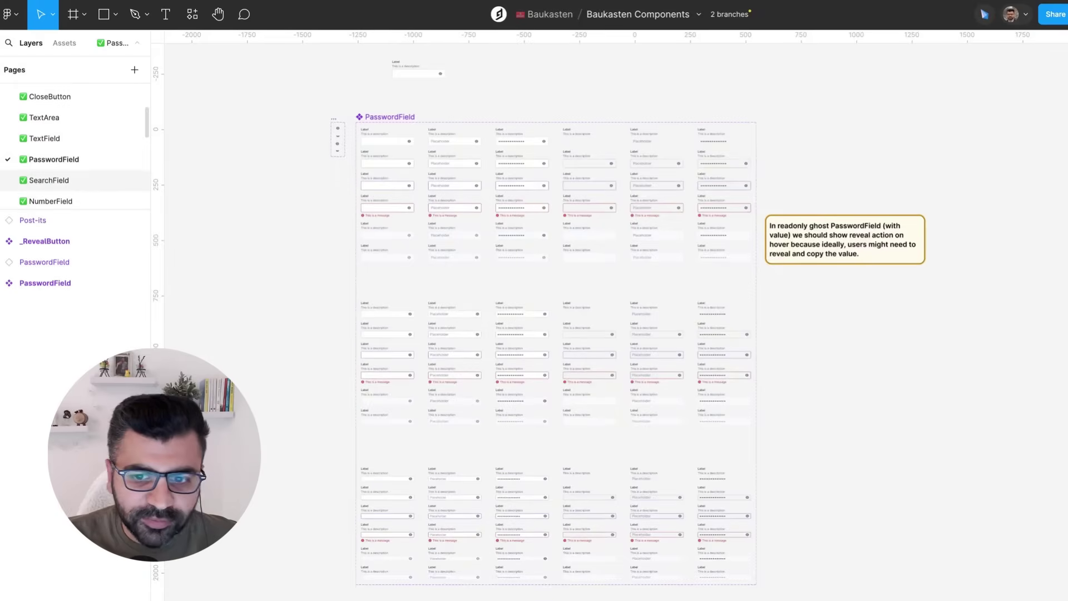
left_click(80, 180)
scroll(81, 161, "down", 3)
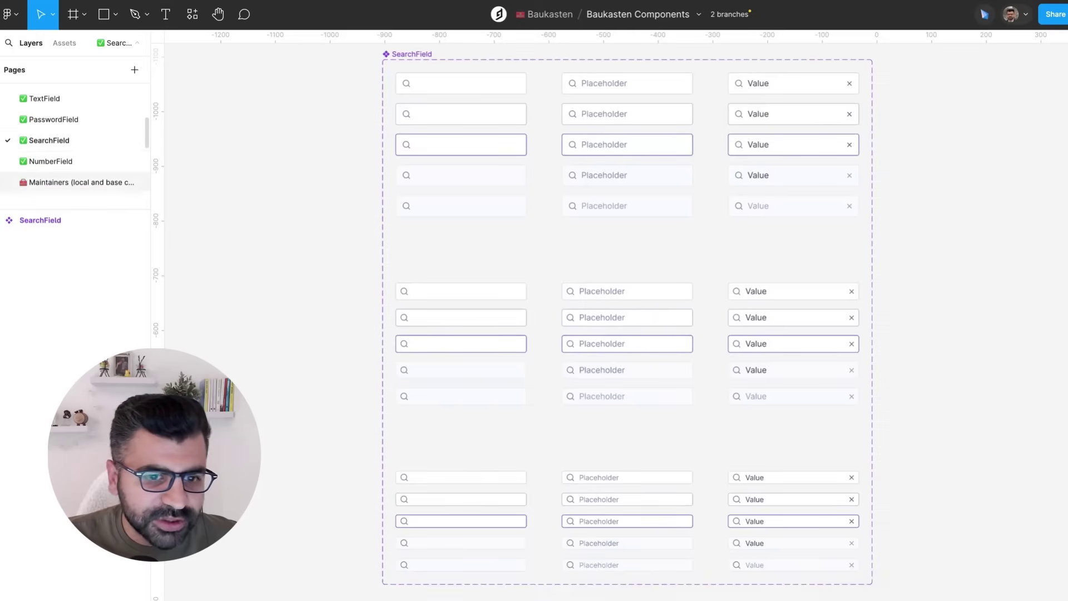
left_click(79, 155)
scroll(79, 151, "up", 4)
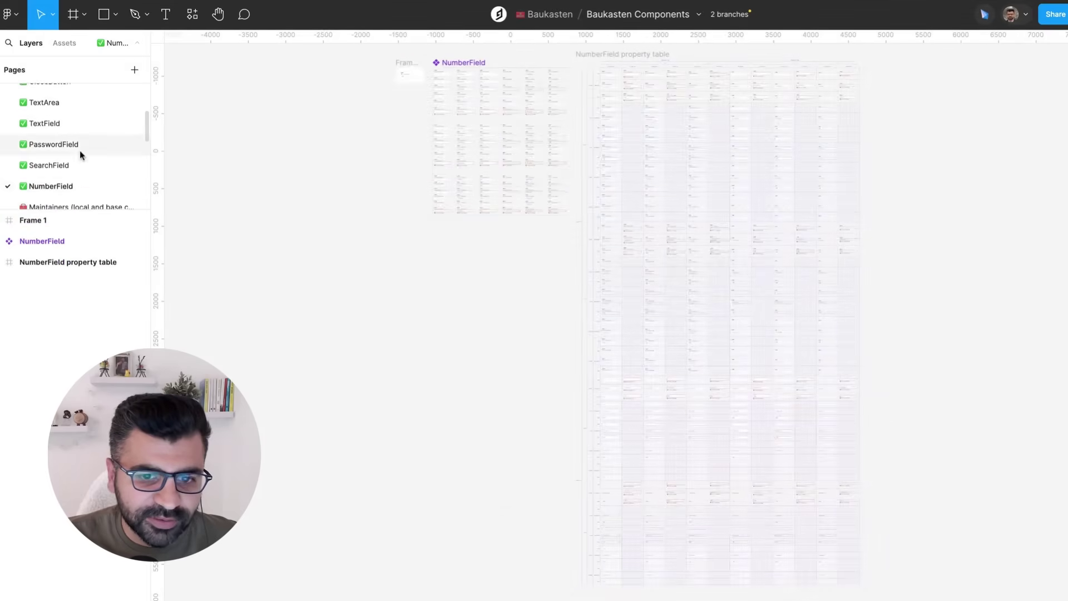
left_click(65, 146)
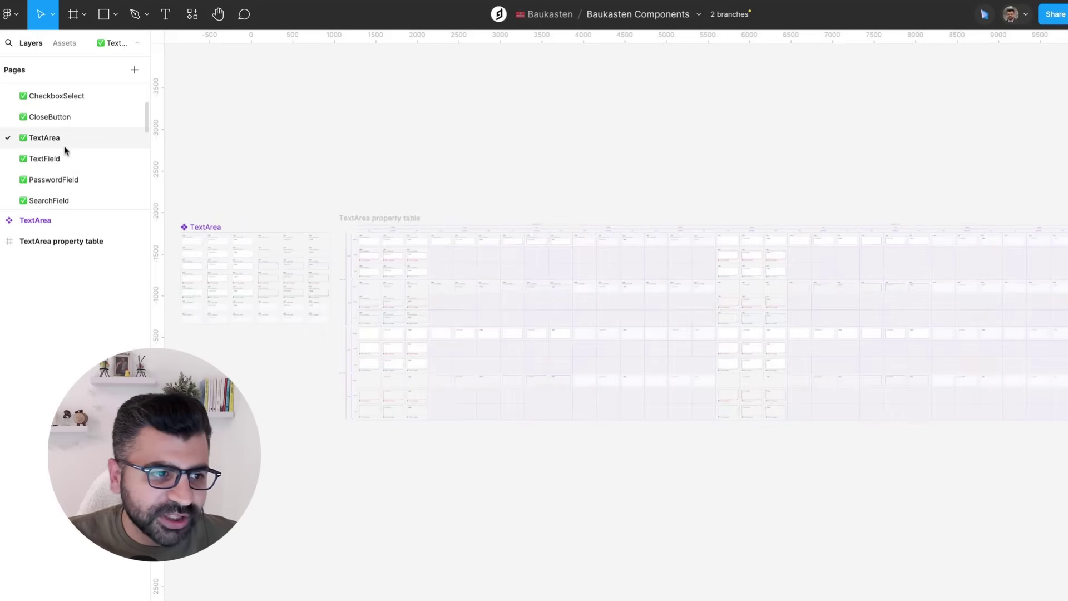
scroll(62, 131, "up", 2)
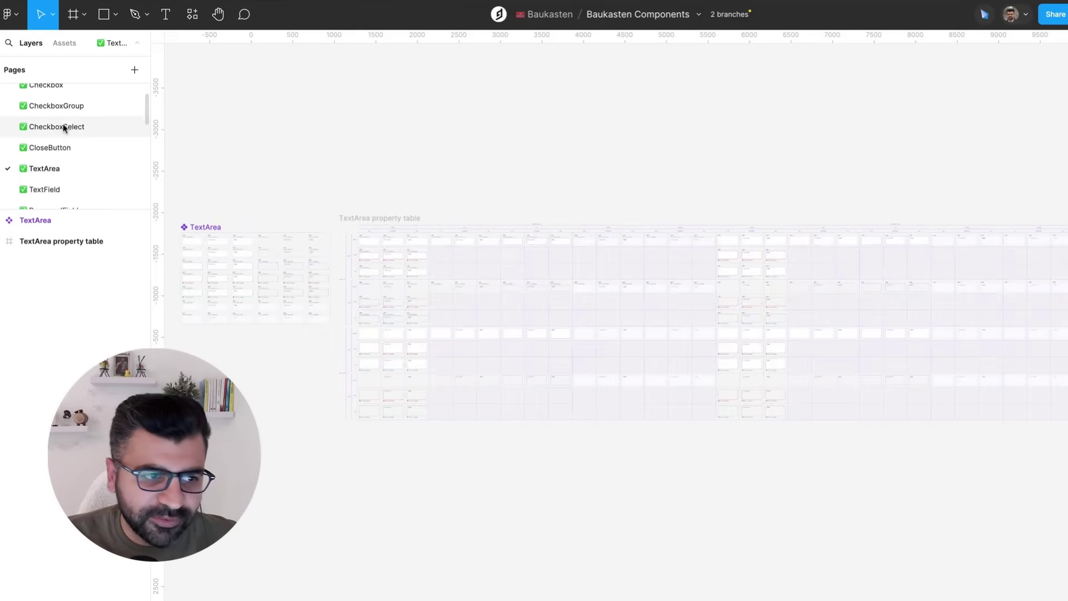
left_click(64, 128)
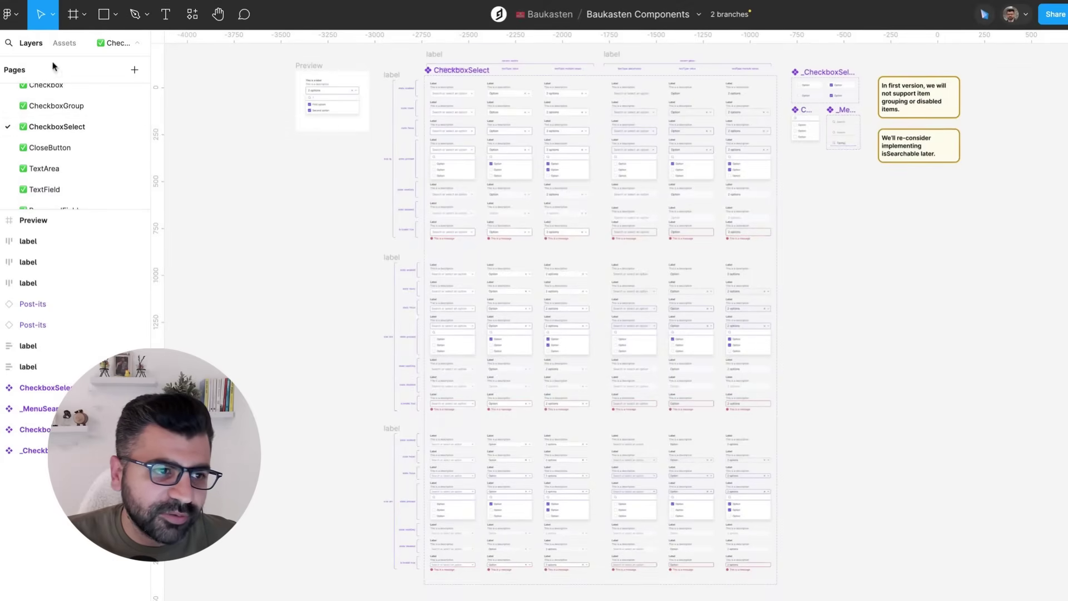
- Pan around the CheckboxSelect preview, then go back to the Baukasten project's file list
scroll(252, 163, "up", 3)
scroll(252, 164, "left", 3)
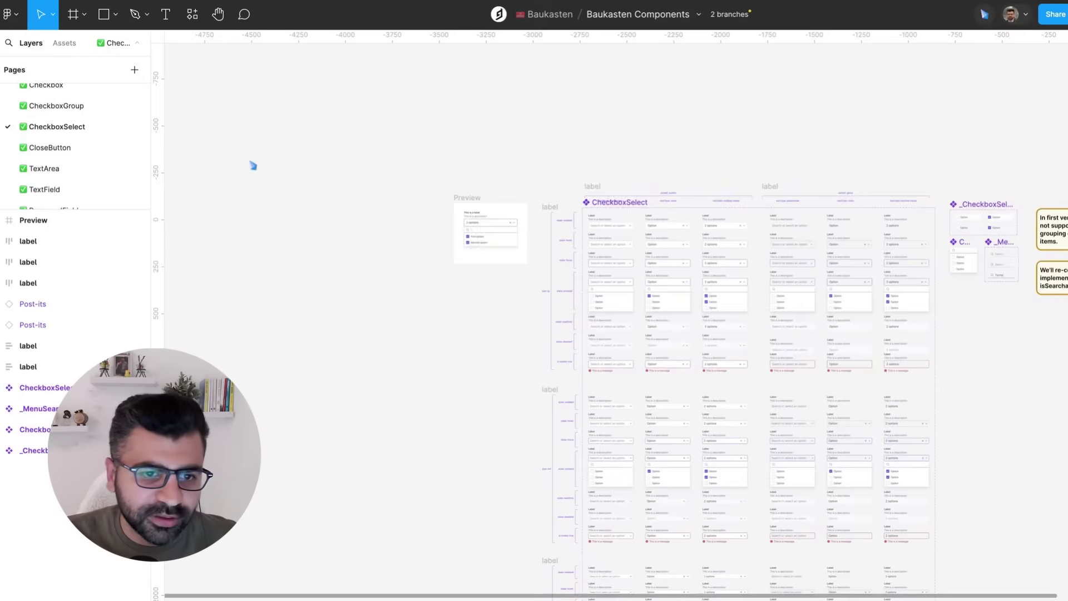
scroll(252, 164, "up", 5)
scroll(298, 217, "left", 3)
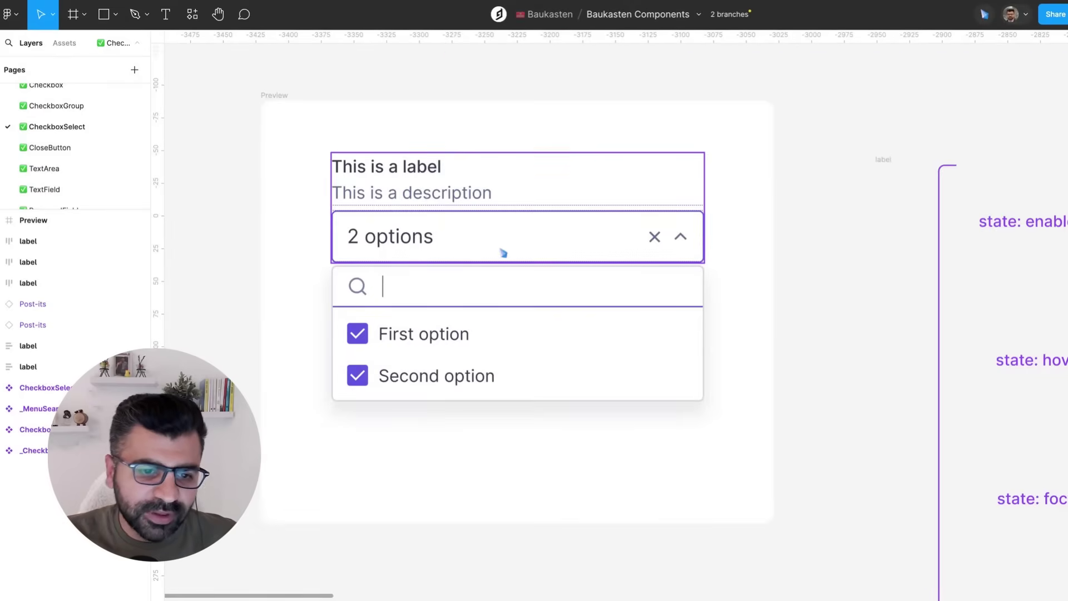
scroll(502, 248, "down", 2)
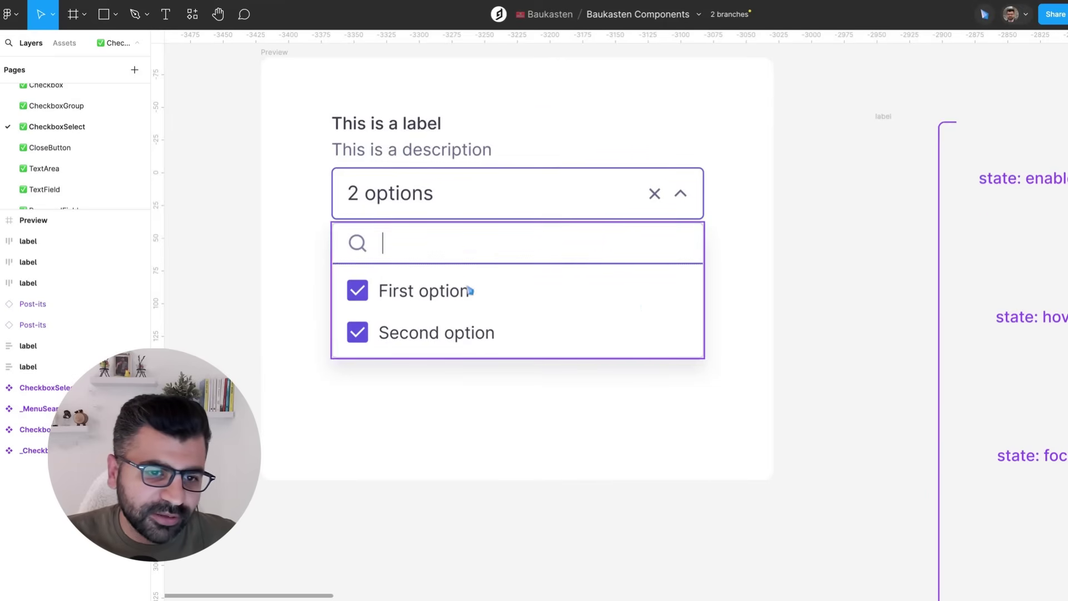
scroll(746, 277, "right", 1)
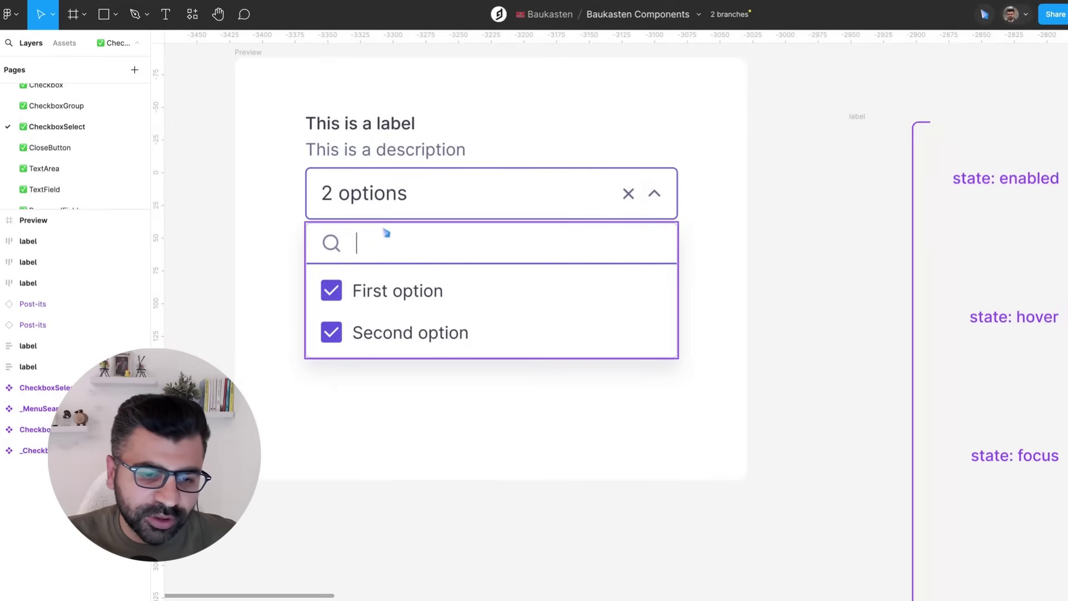
scroll(386, 233, "down", 3, "ctrl")
scroll(385, 232, "right", 2)
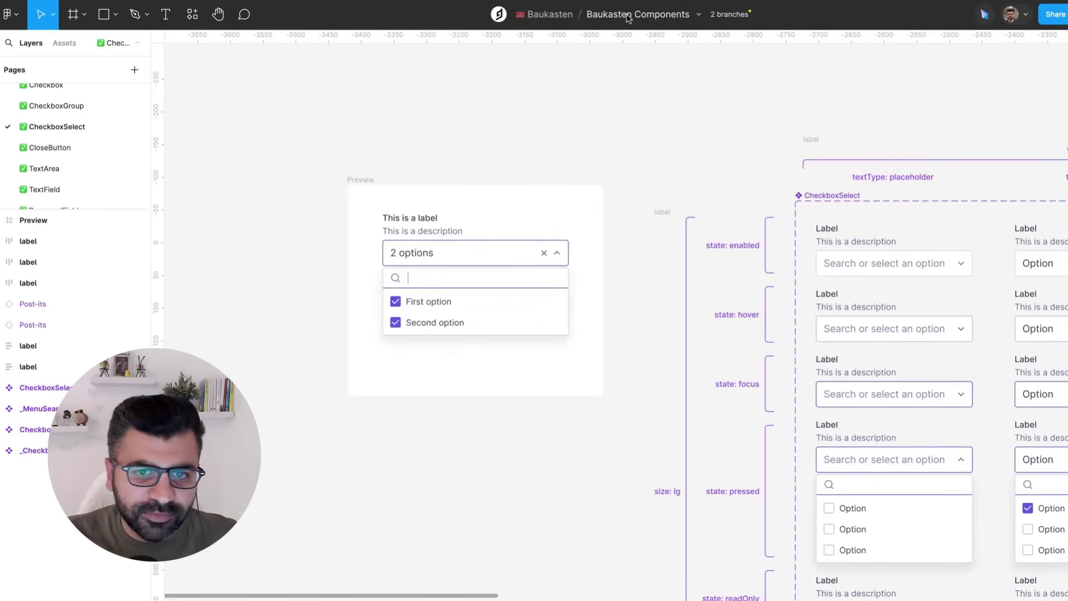
left_click(555, 13)
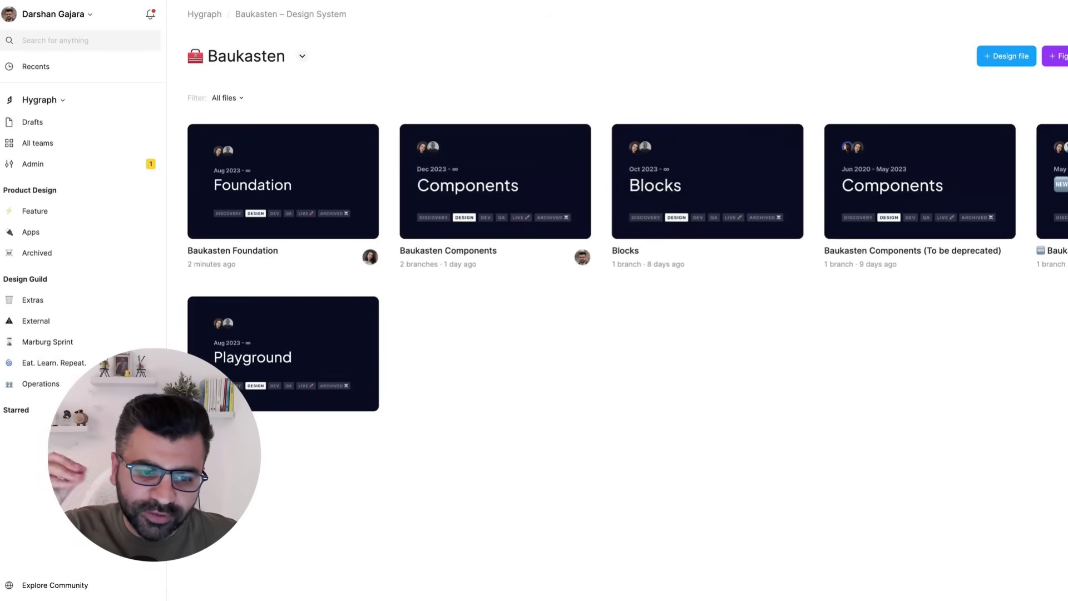
- Open the Blocks file on its Main Navigation page and zoom out
left_click(699, 222)
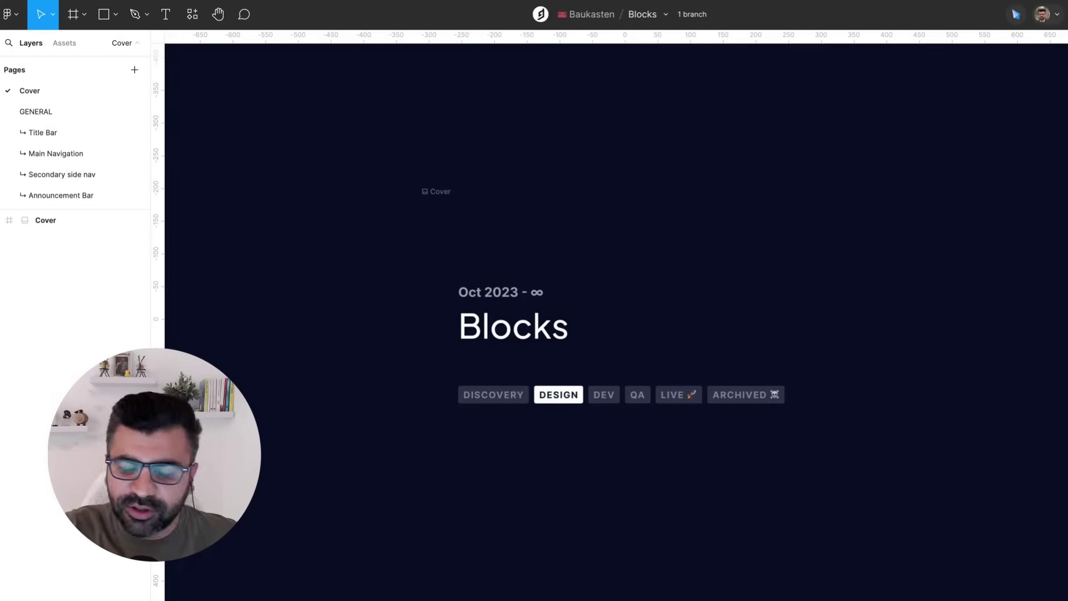
left_click(42, 155)
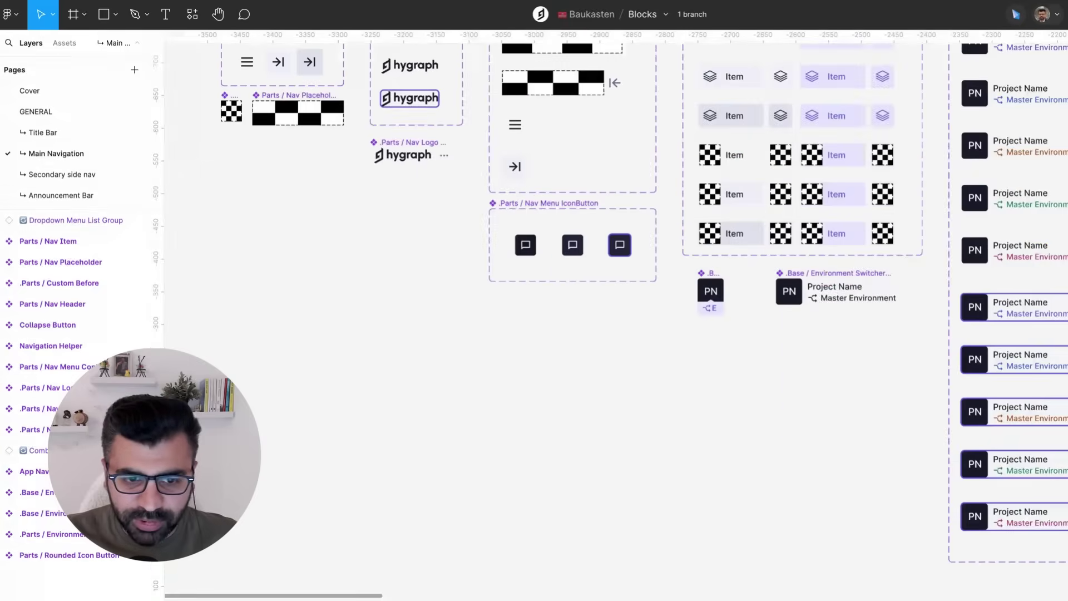
scroll(351, 315, "up", 5)
scroll(350, 315, "left", 4)
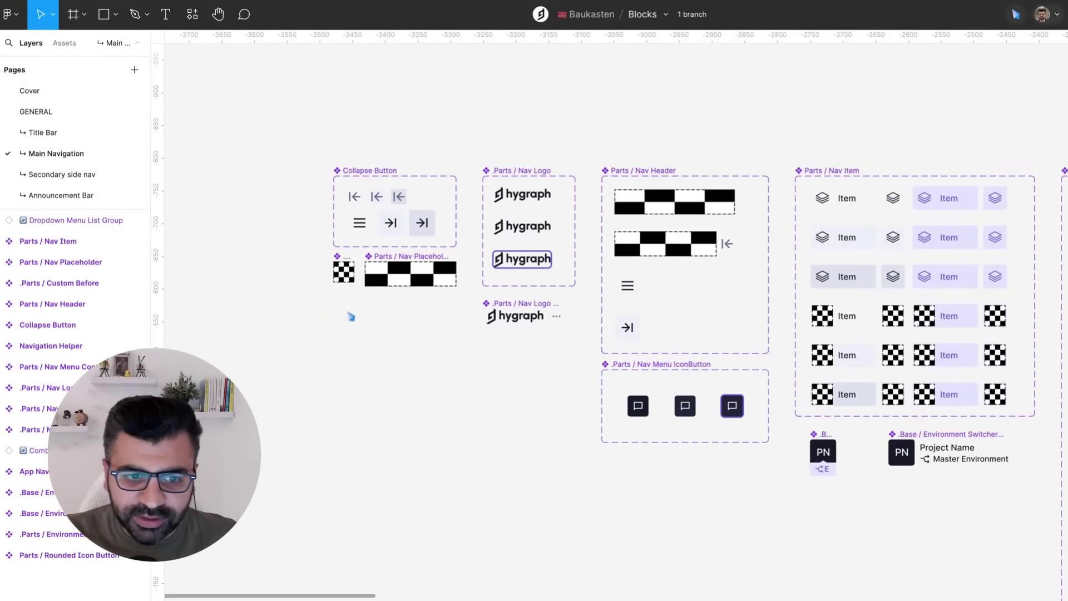
scroll(516, 216, "up", 5)
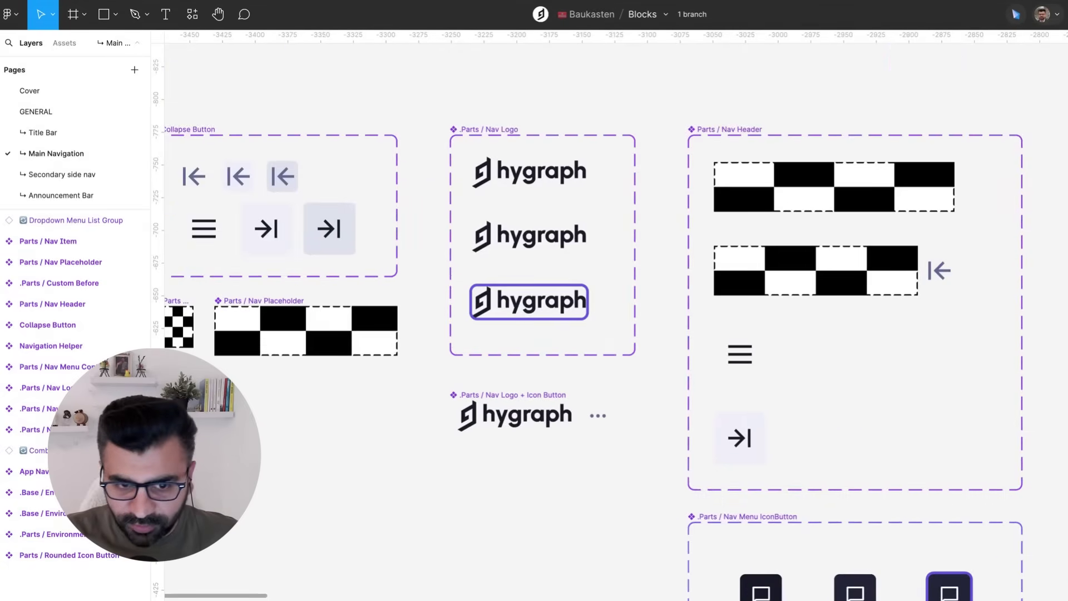
key("minus")
- Pan right across the Main Navigation components and the Navigation Helper frame
scroll(612, 334, "right", 15)
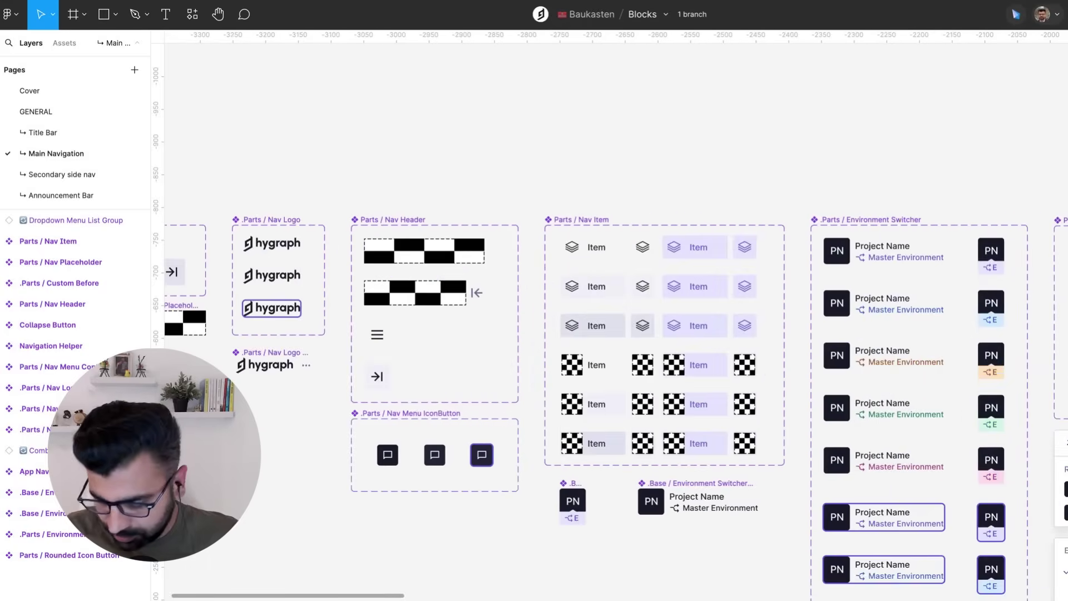
scroll(612, 334, "right", 7)
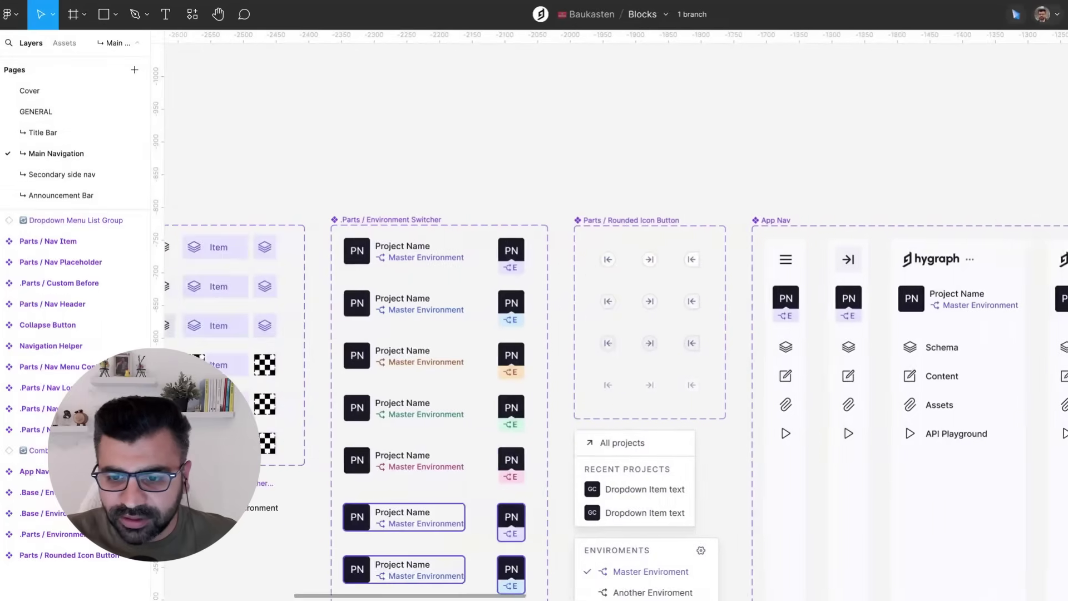
scroll(612, 334, "down", 3)
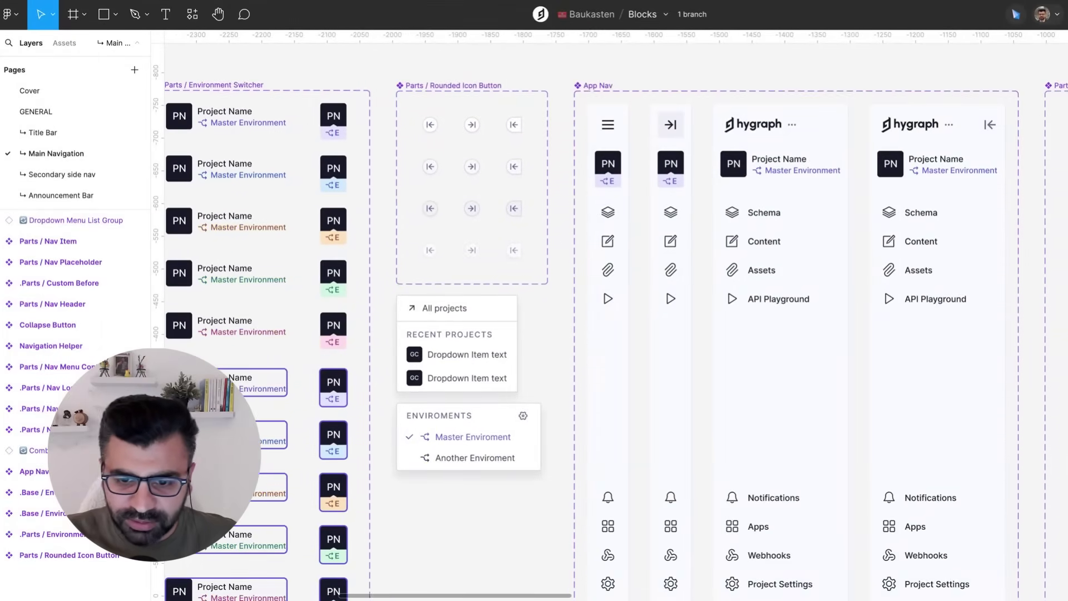
scroll(623, 316, "right", 3)
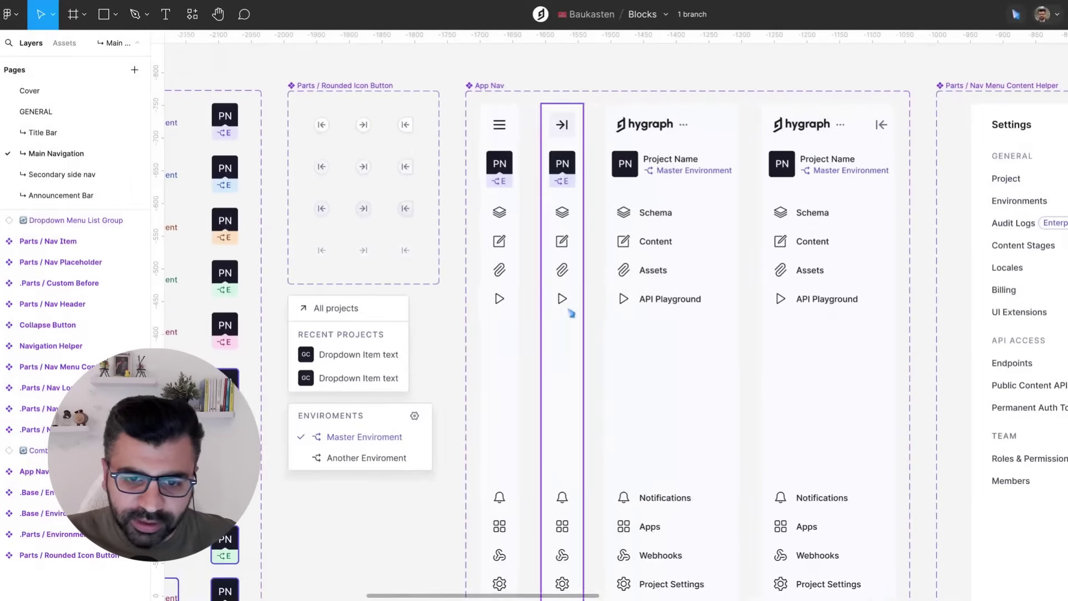
scroll(571, 314, "right", 4)
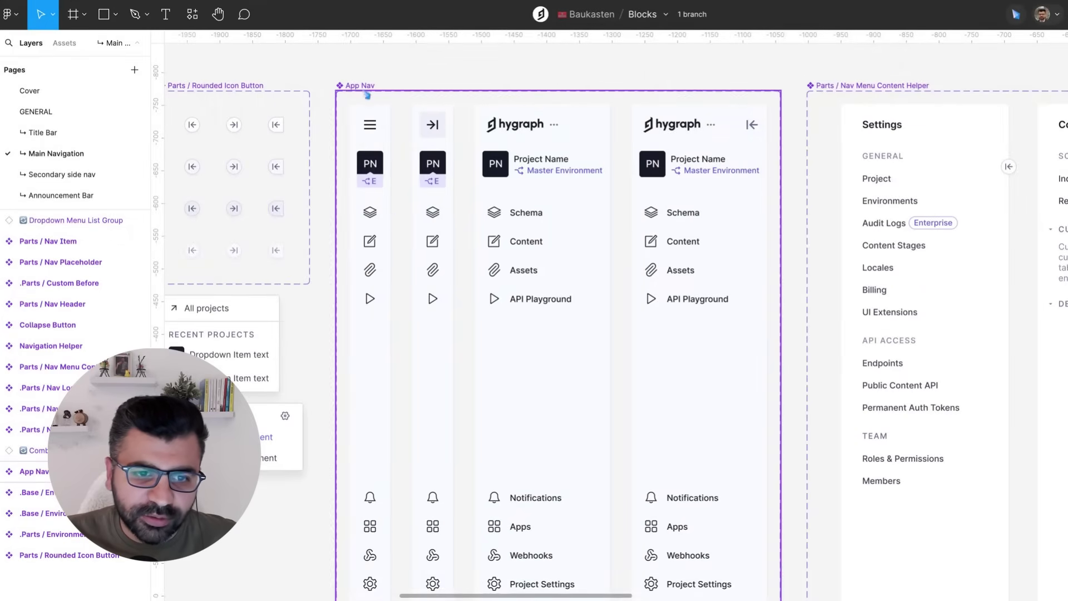
scroll(639, 267, "right", 1)
scroll(634, 275, "down", 4)
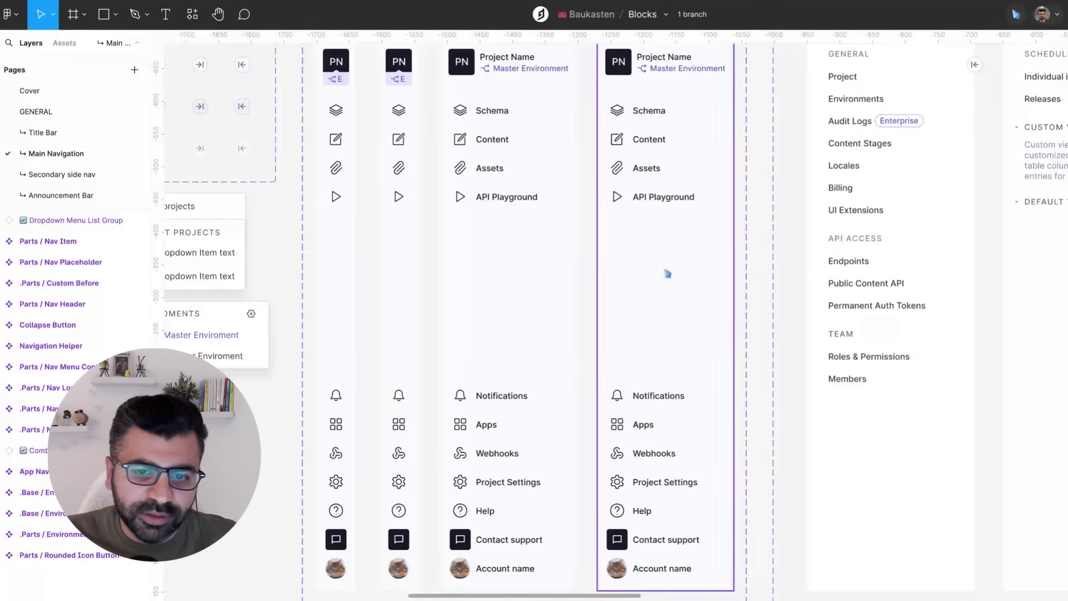
scroll(502, 217, "right", 4)
scroll(506, 219, "up", 3)
scroll(578, 200, "right", 2)
scroll(631, 188, "right", 4)
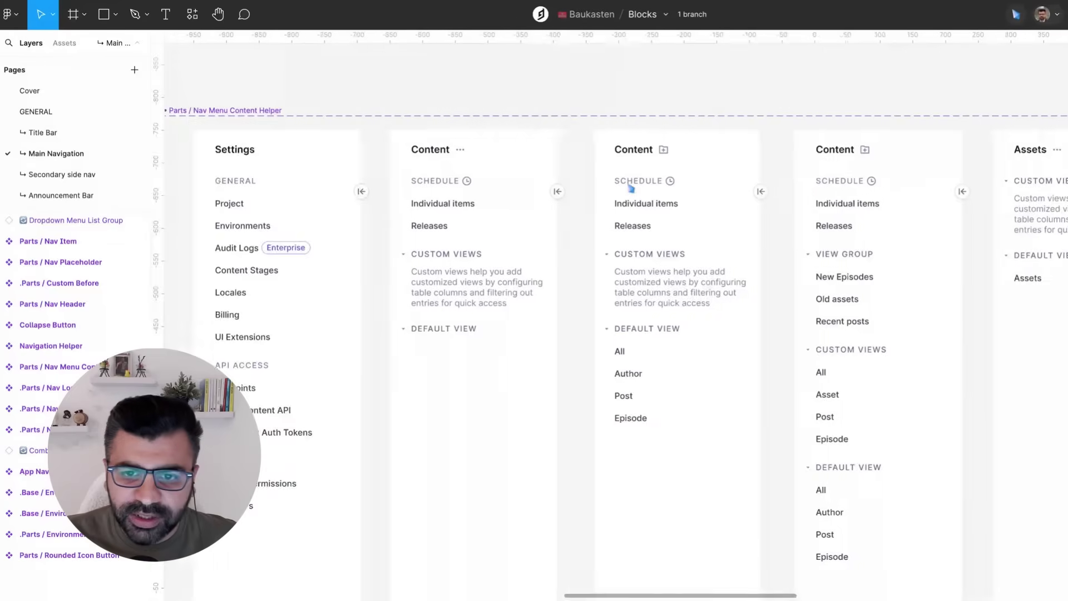
scroll(631, 188, "right", 3)
scroll(718, 223, "right", 4)
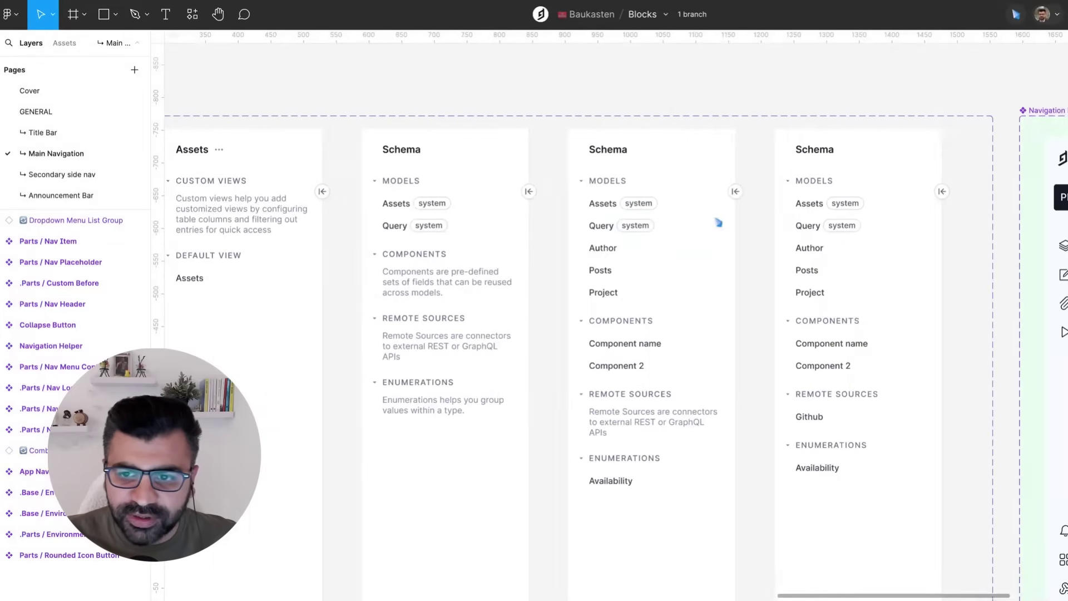
scroll(585, 277, "right", 3)
scroll(584, 277, "right", 3)
- Scroll back up and switch to the Secondary side nav page
scroll(589, 277, "down", 5)
scroll(610, 322, "up", 3)
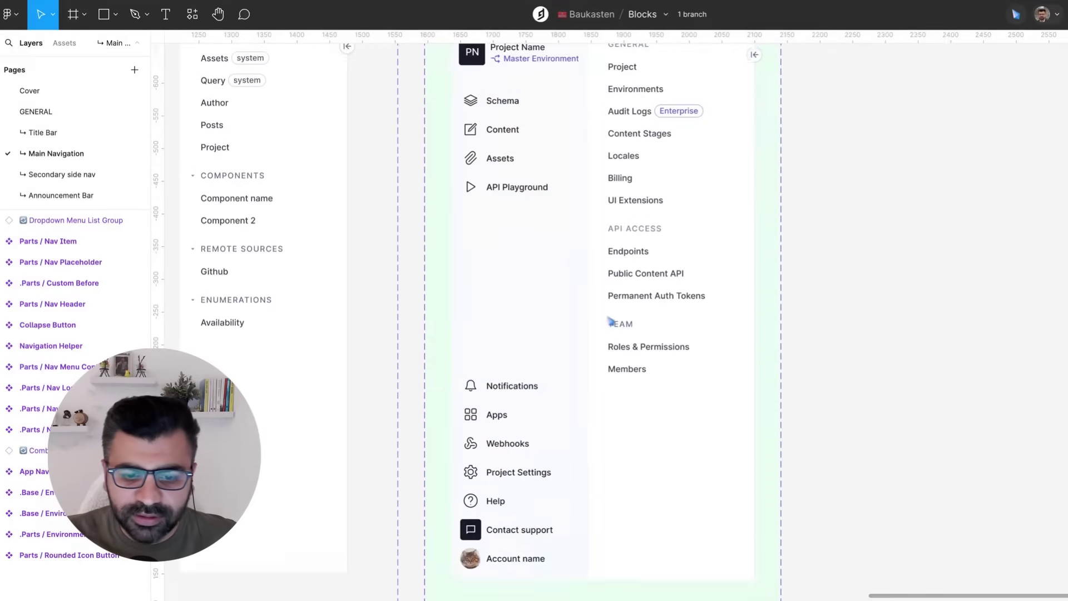
scroll(484, 203, "up", 2)
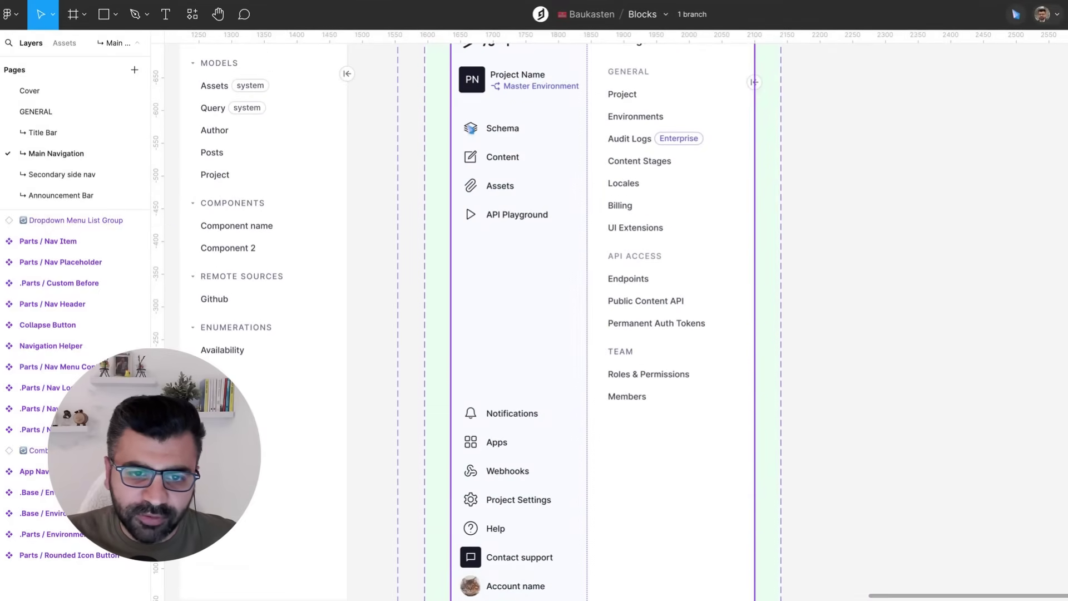
scroll(471, 128, "up", 2)
scroll(562, 243, "up", 1)
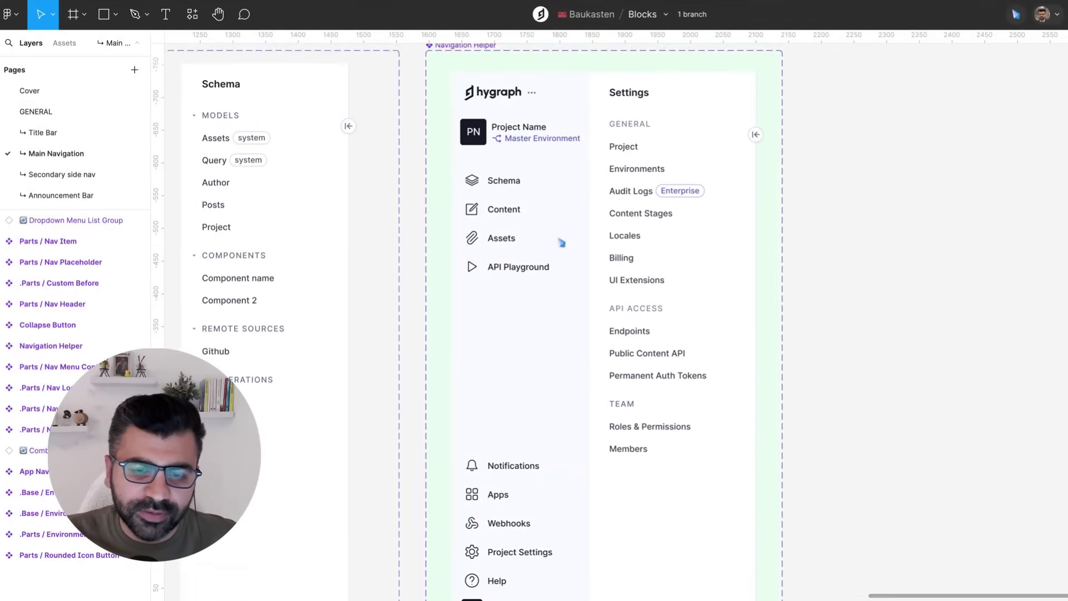
scroll(563, 241, "down", 5)
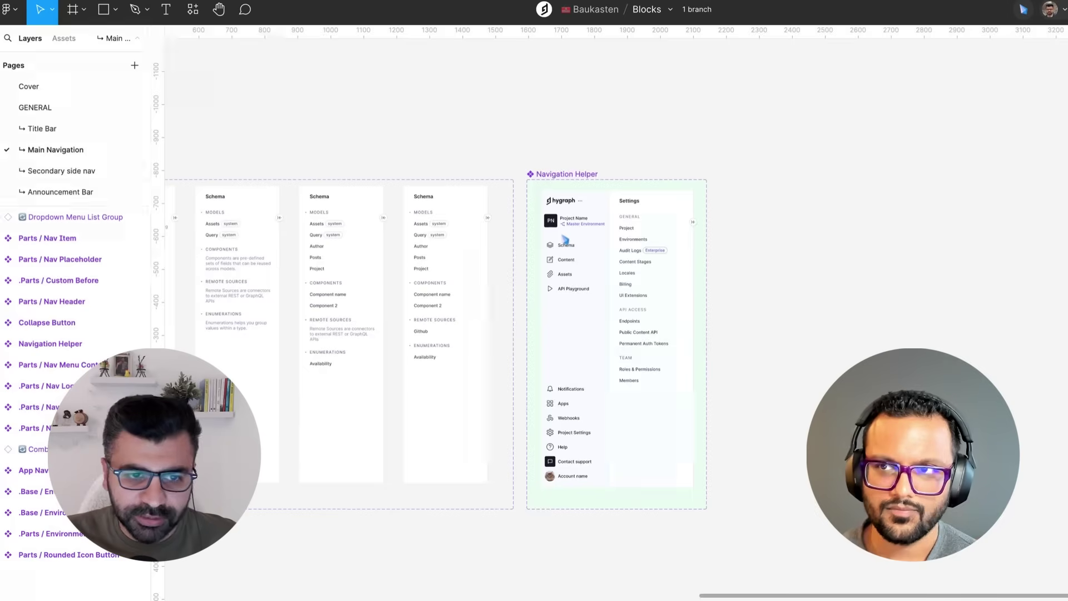
left_click(112, 172)
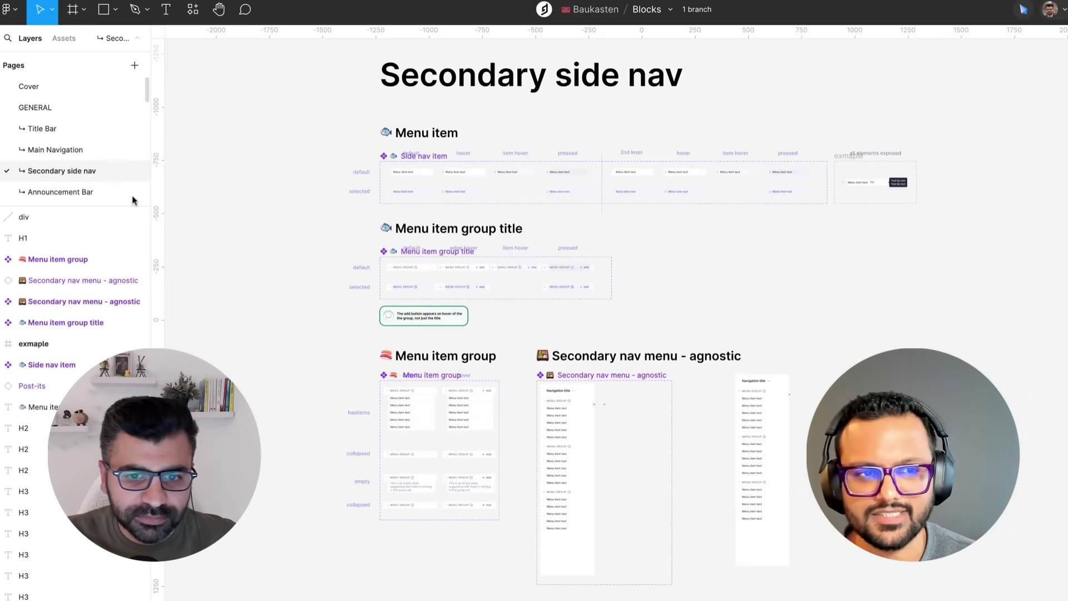
- Open the Illustration Card page from further down the Pages list
scroll(83, 189, "down", 2)
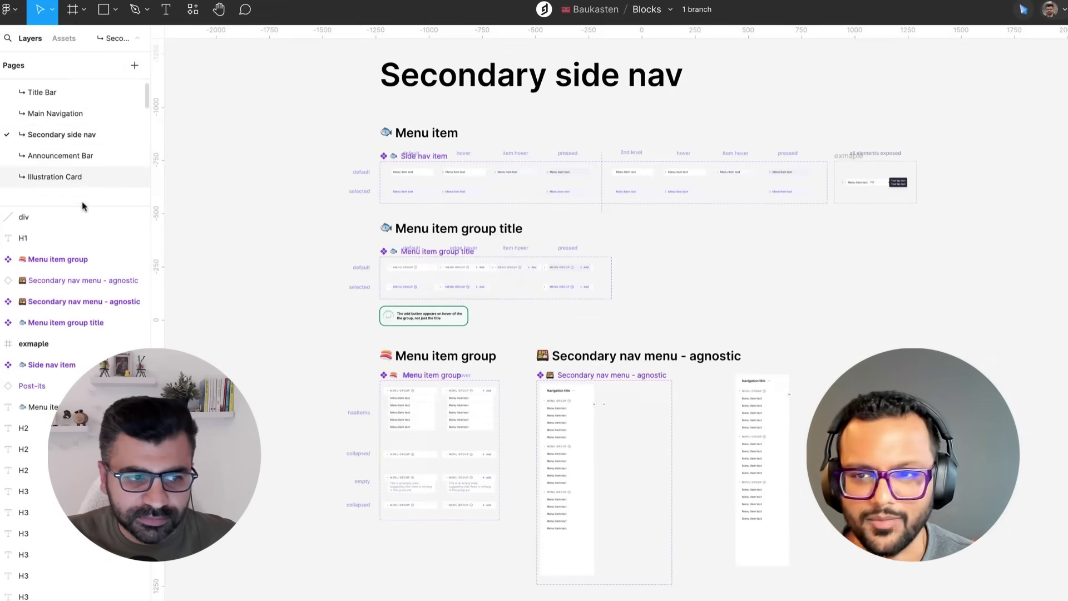
left_click(85, 178)
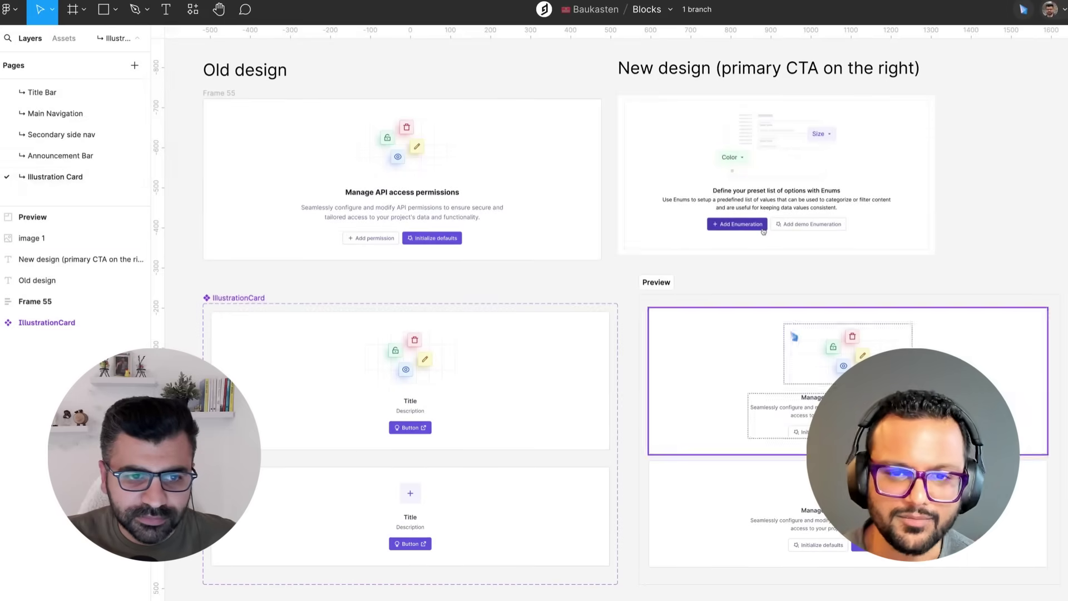
left_click(624, 257)
left_click(623, 279)
scroll(624, 280, "down", 2)
scroll(624, 280, "up", 4)
scroll(625, 280, "left", 3)
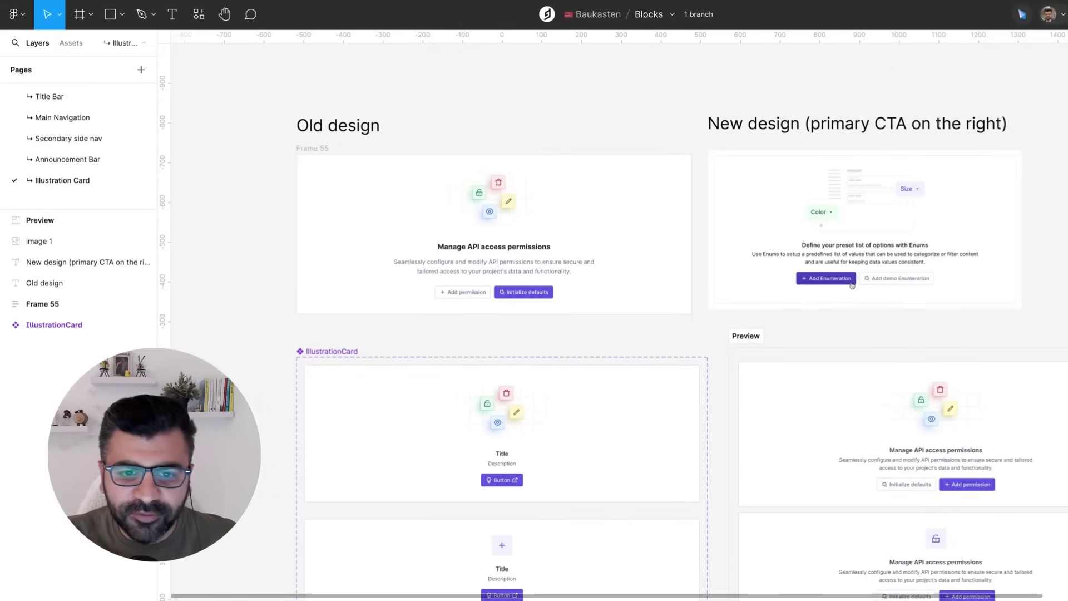
scroll(852, 286, "up", 3)
scroll(999, 267, "left", 4)
scroll(999, 267, "up", 3)
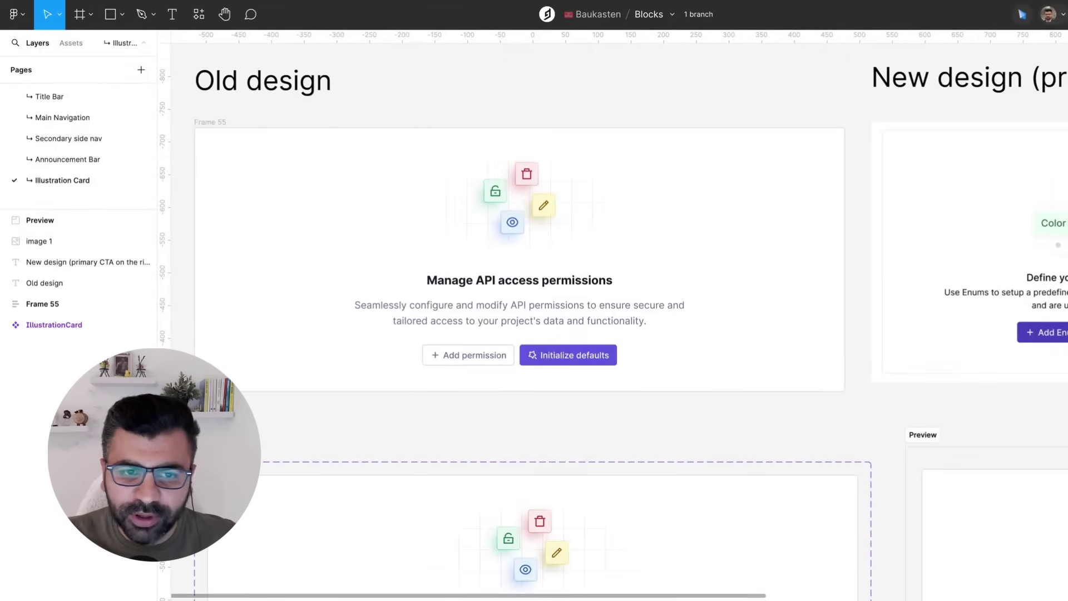
scroll(671, 278, "right", 8)
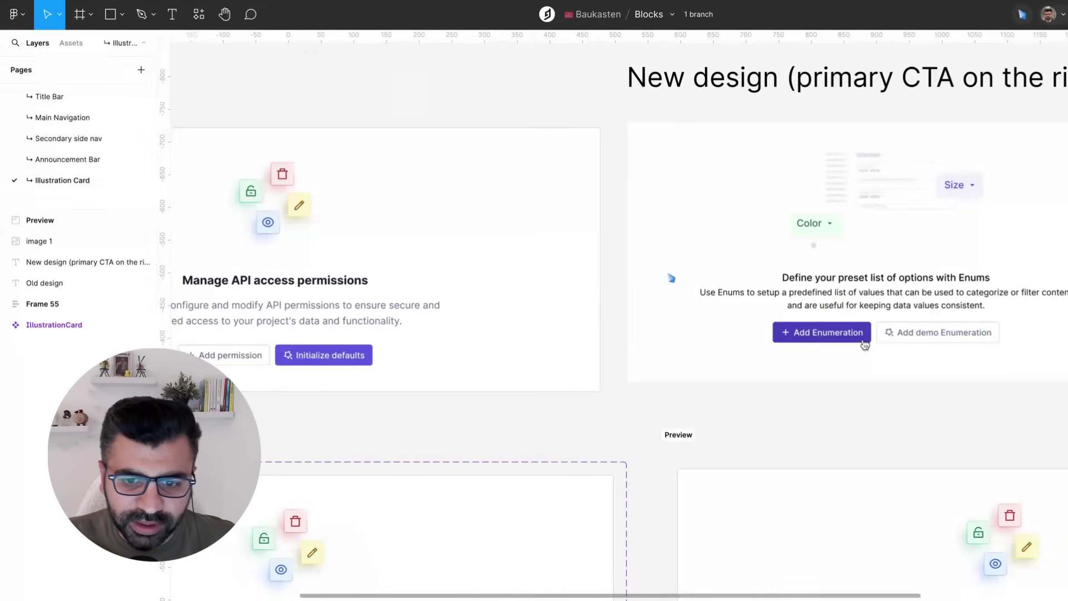
scroll(671, 277, "right", 6)
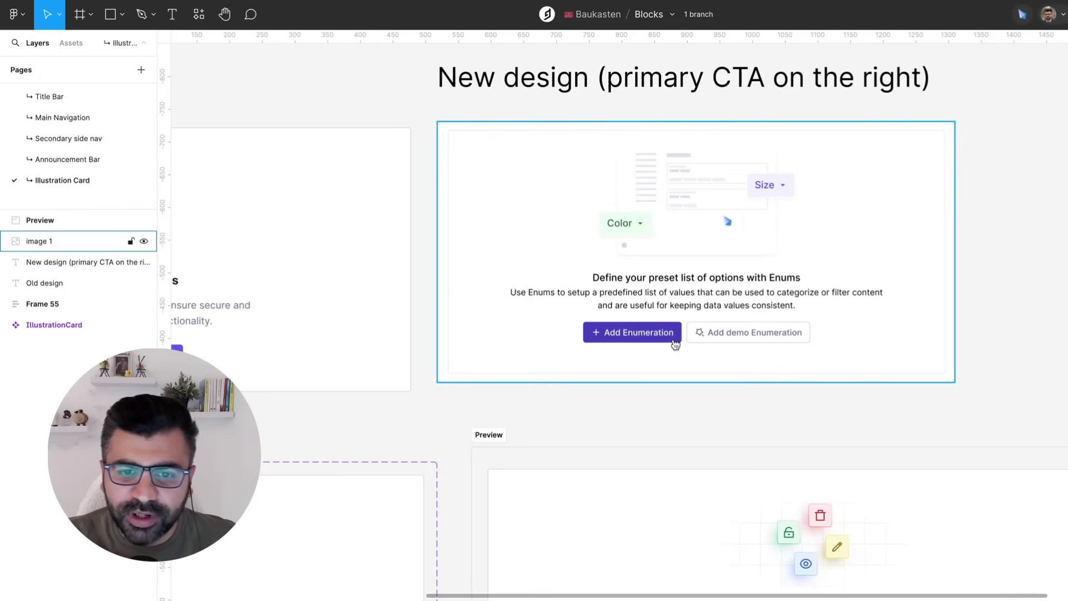
scroll(671, 278, "right", 2)
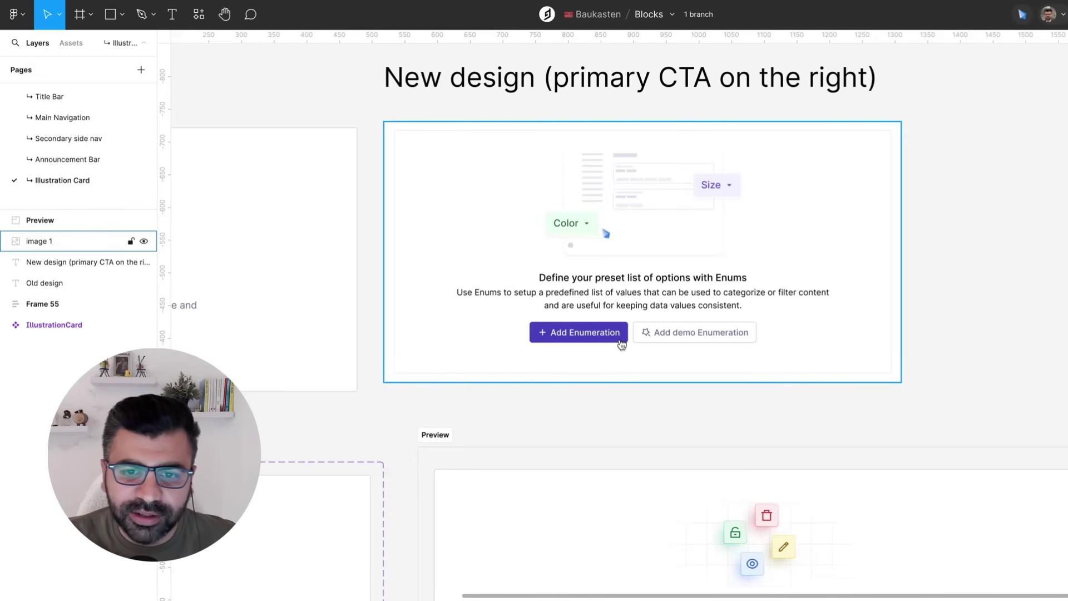
scroll(604, 227, "down", 2)
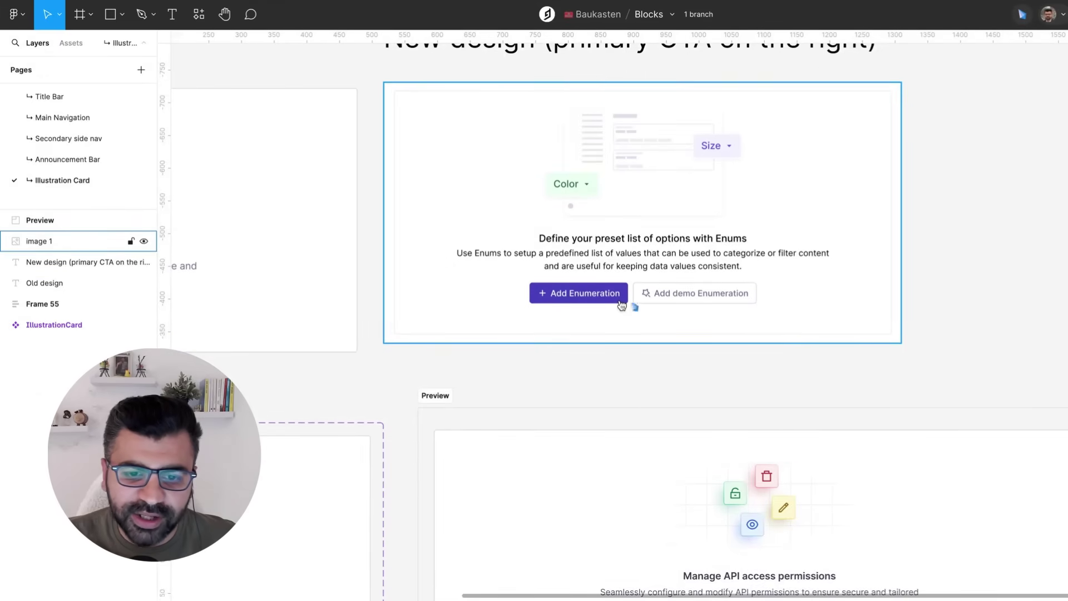
scroll(632, 281, "down", 1)
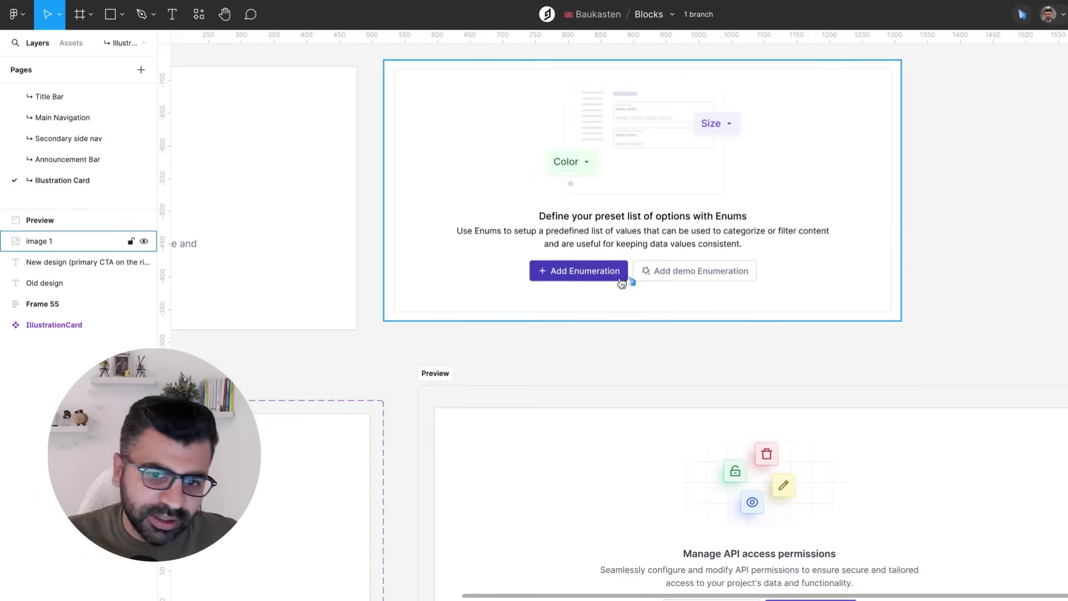
key("Escape")
scroll(612, 311, "down", 5)
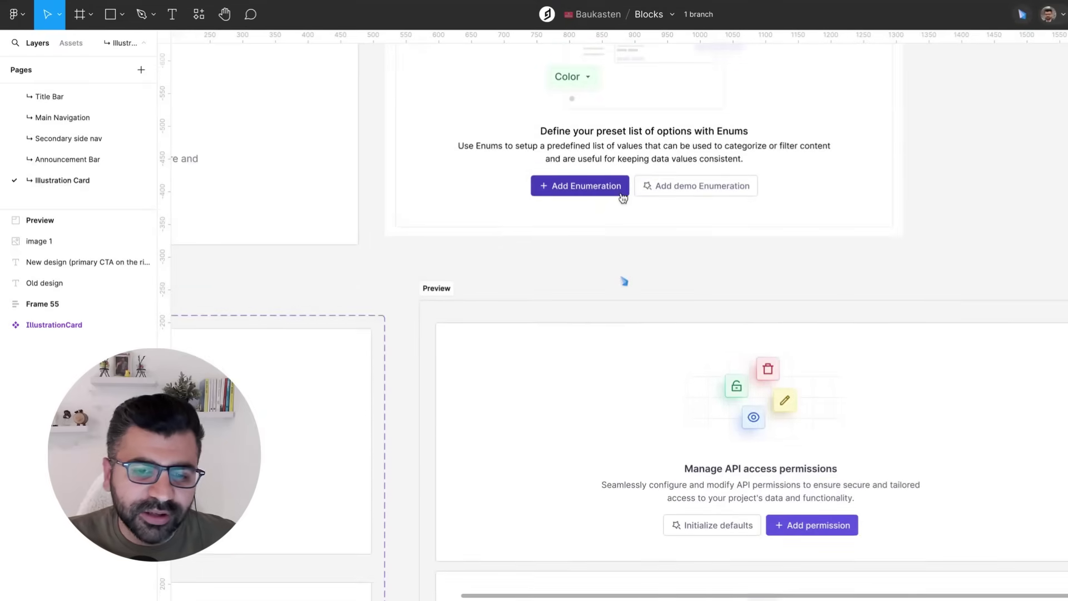
scroll(624, 281, "up", 2)
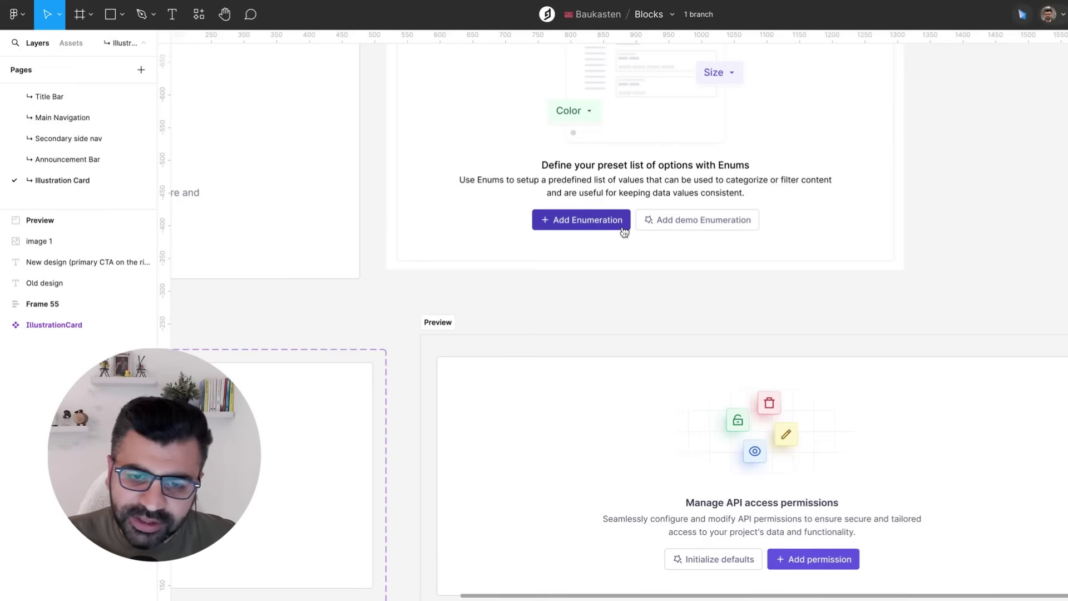
scroll(556, 300, "down", 7)
- Fit all the illustration card frames into view with Shift+1 and pan across them
scroll(562, 298, "left", 10)
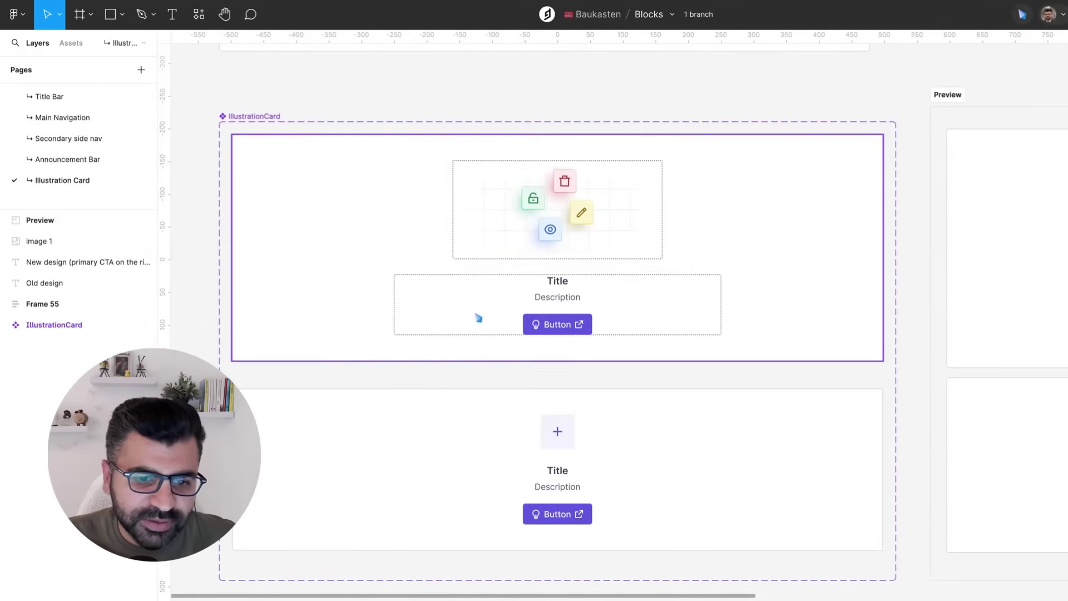
scroll(478, 317, "down", 3)
scroll(479, 318, "right", 5)
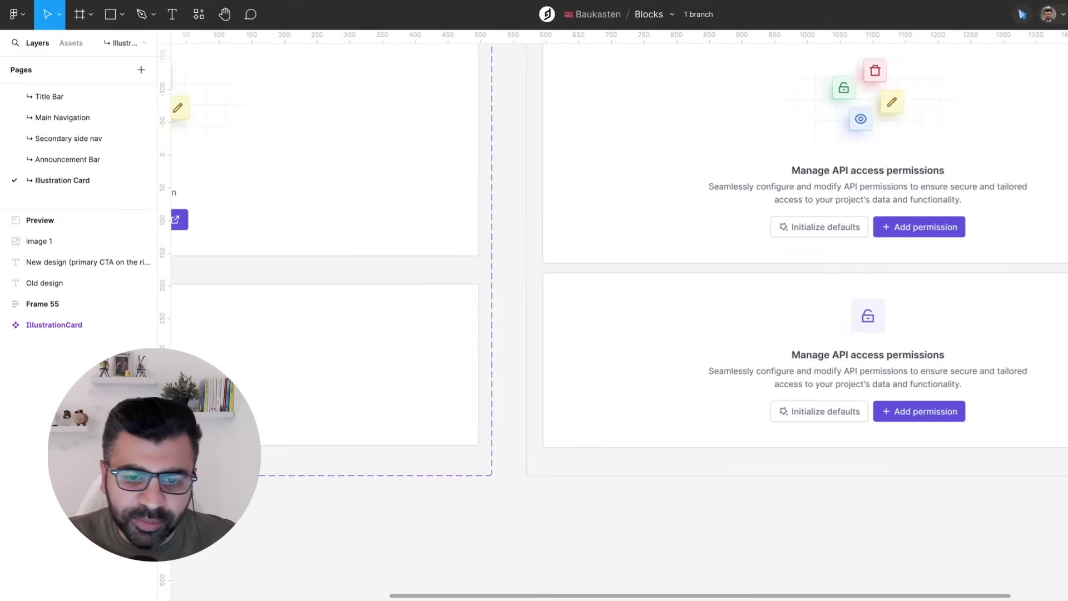
scroll(478, 318, "up", 2)
scroll(515, 313, "right", 3)
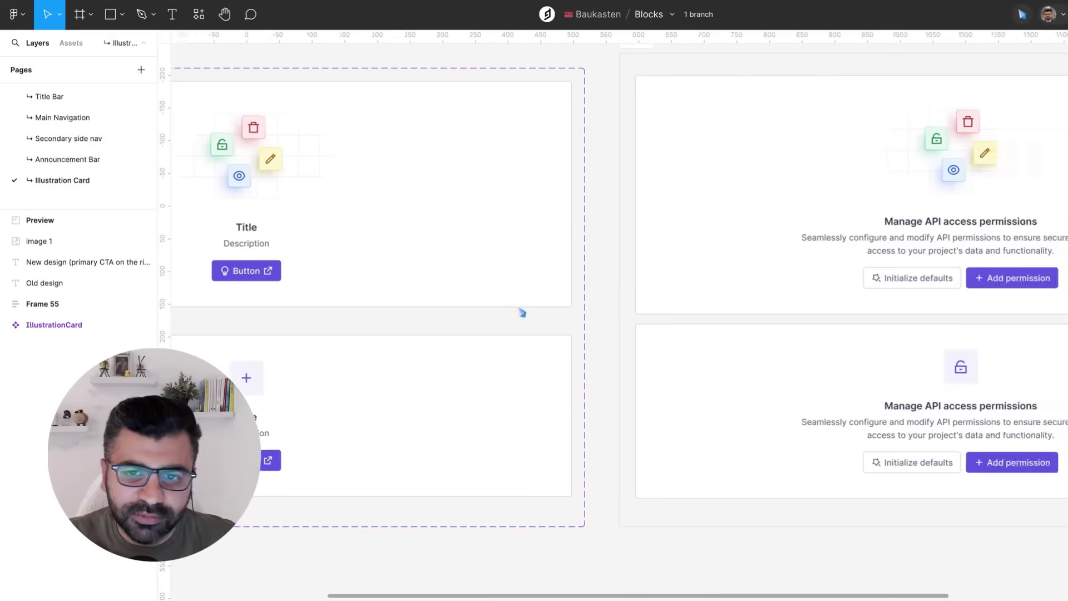
key("shift+1")
scroll(501, 296, "right", 1)
scroll(612, 312, "down", 2)
scroll(612, 312, "right", 3)
scroll(779, 389, "up", 5)
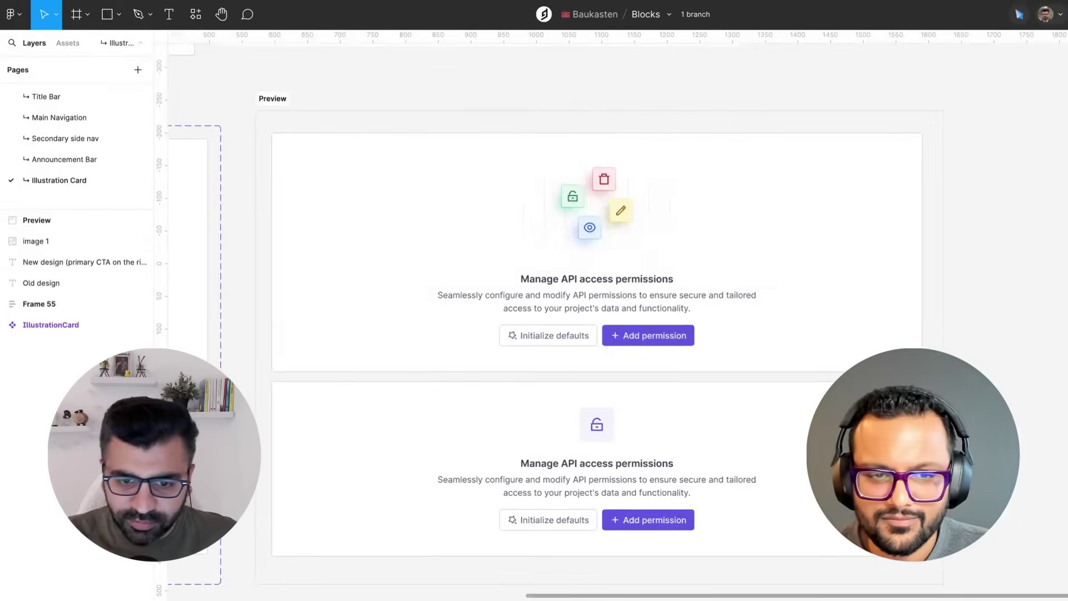
scroll(632, 310, "up", 3)
scroll(575, 293, "up", 1)
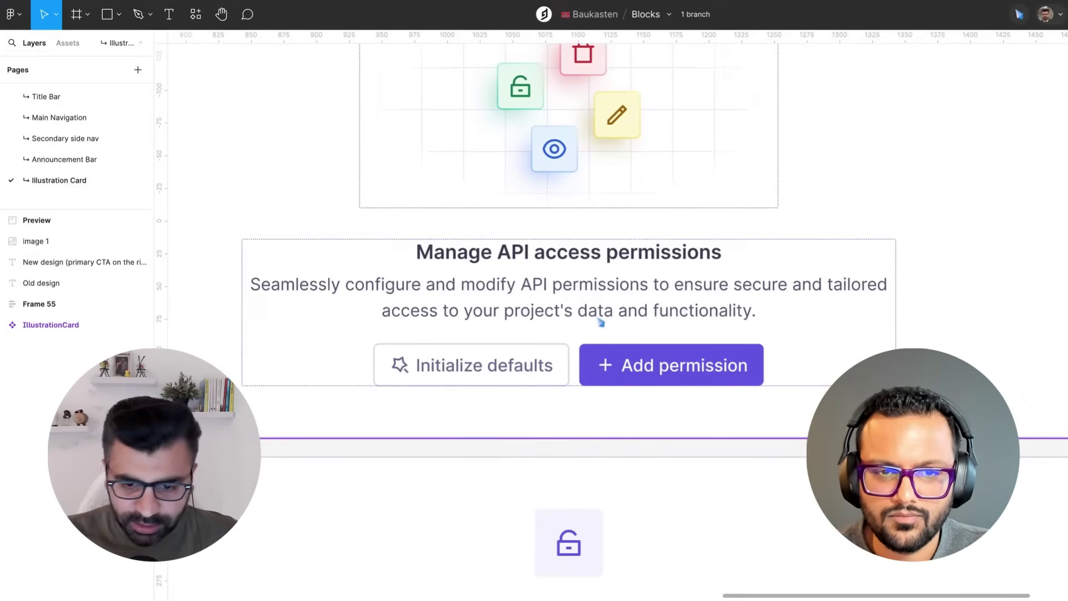
- Zoom out to see both API-permission cards and pan across the remaining boards
key("ctrl+minus")
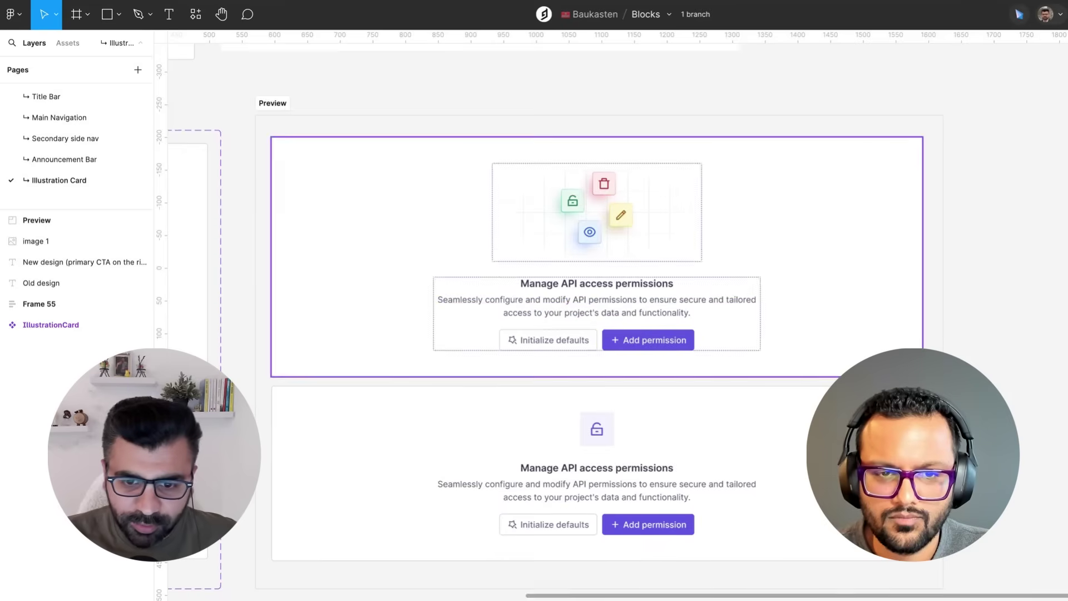
scroll(575, 328, "left", 2)
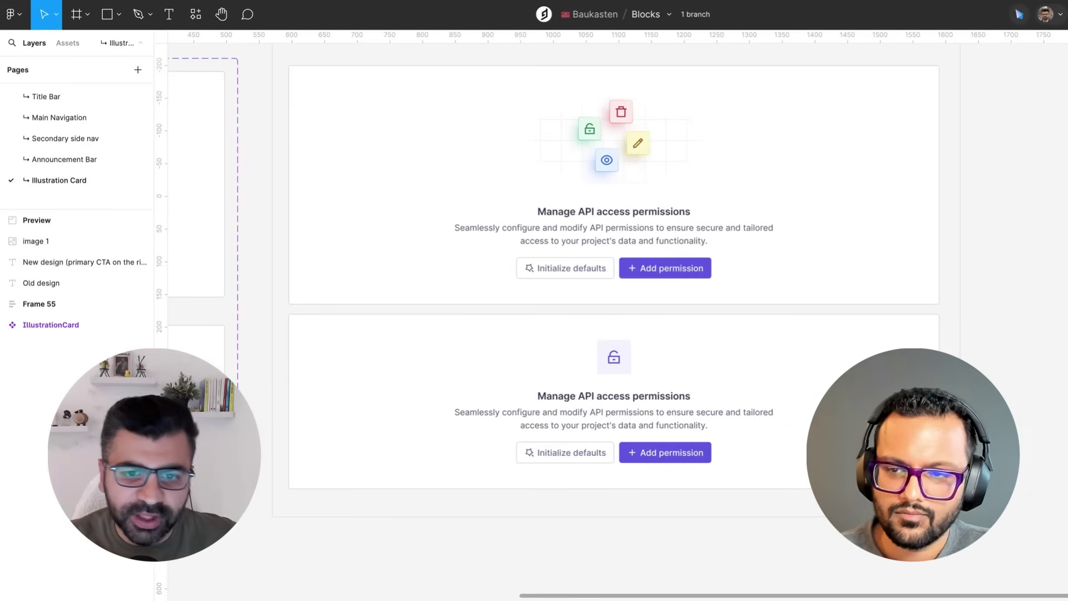
scroll(645, 192, "down", 5)
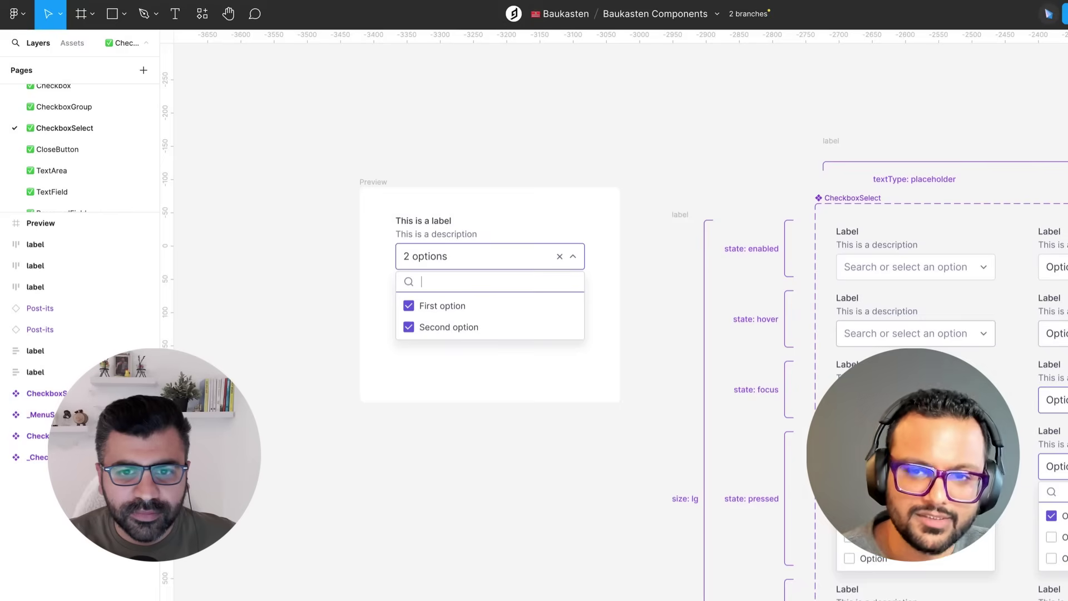
key("minus")
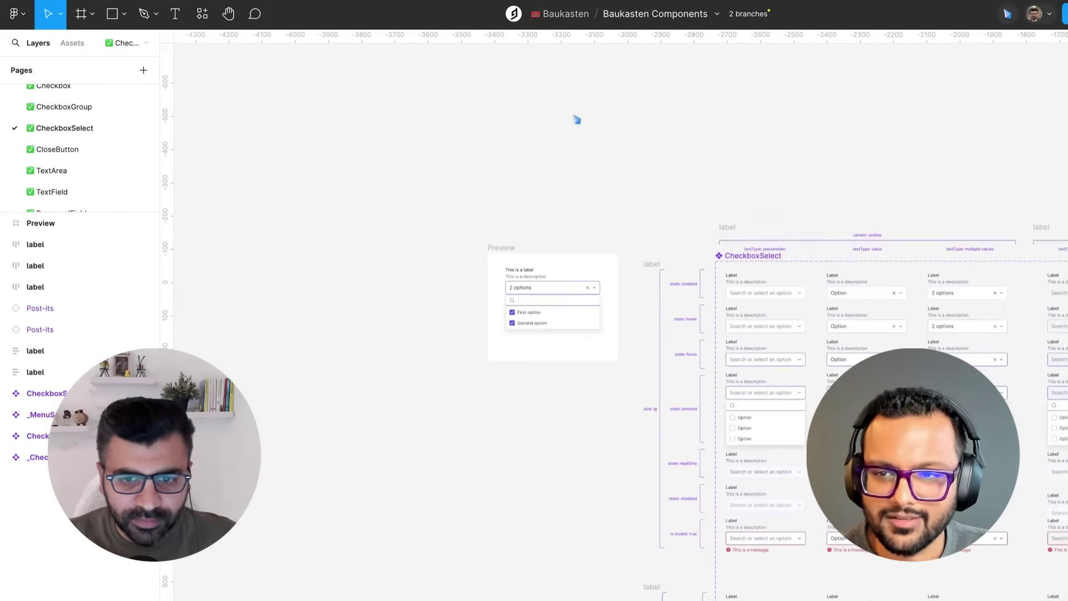
scroll(576, 120, "right", 9)
scroll(576, 119, "down", 3)
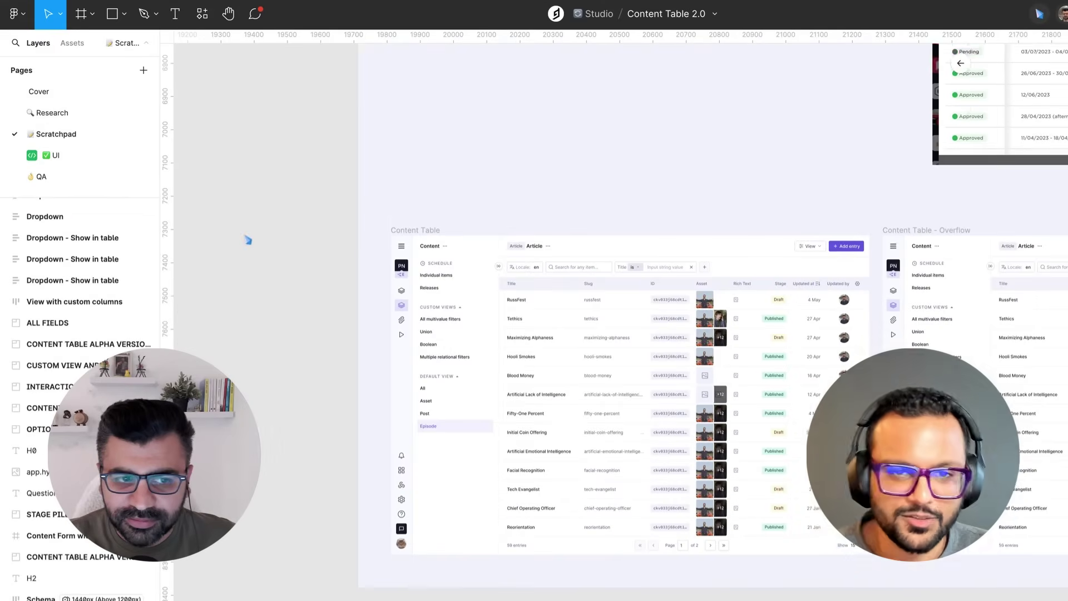
scroll(247, 239, "down", 1)
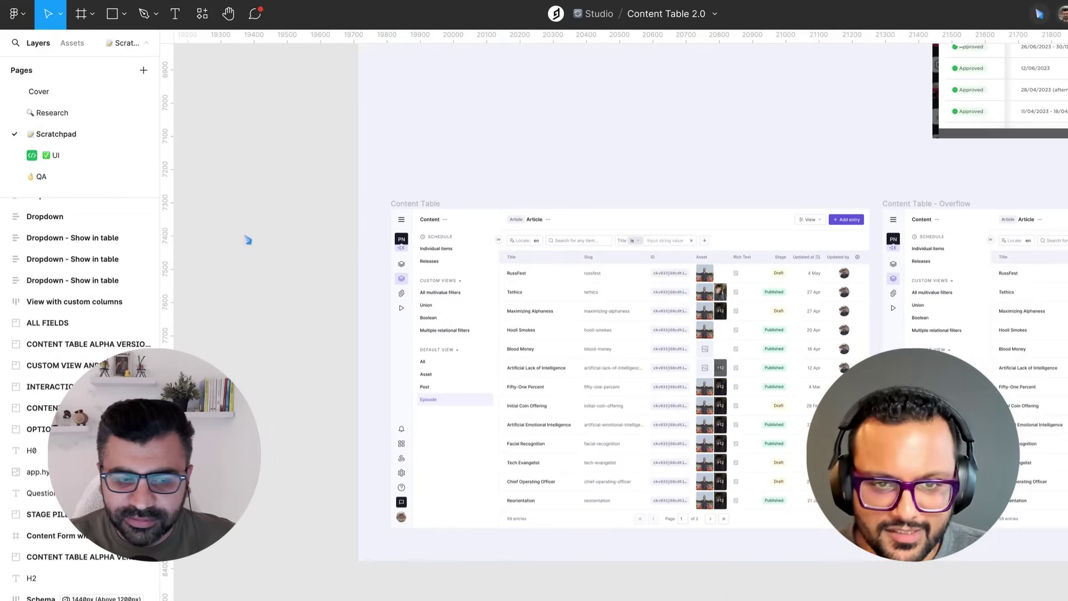
scroll(248, 240, "down", 2)
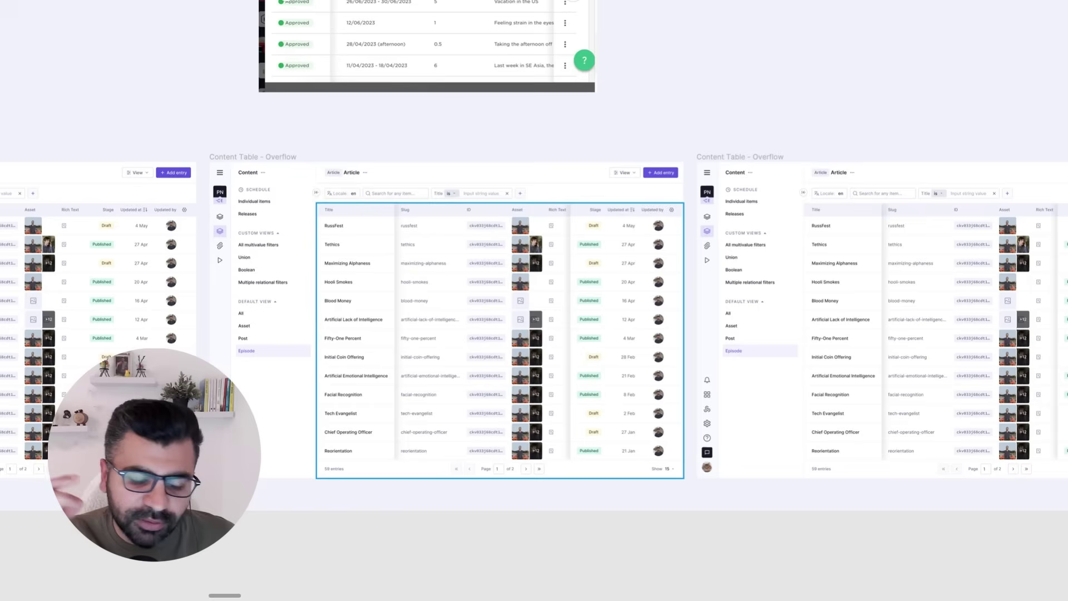